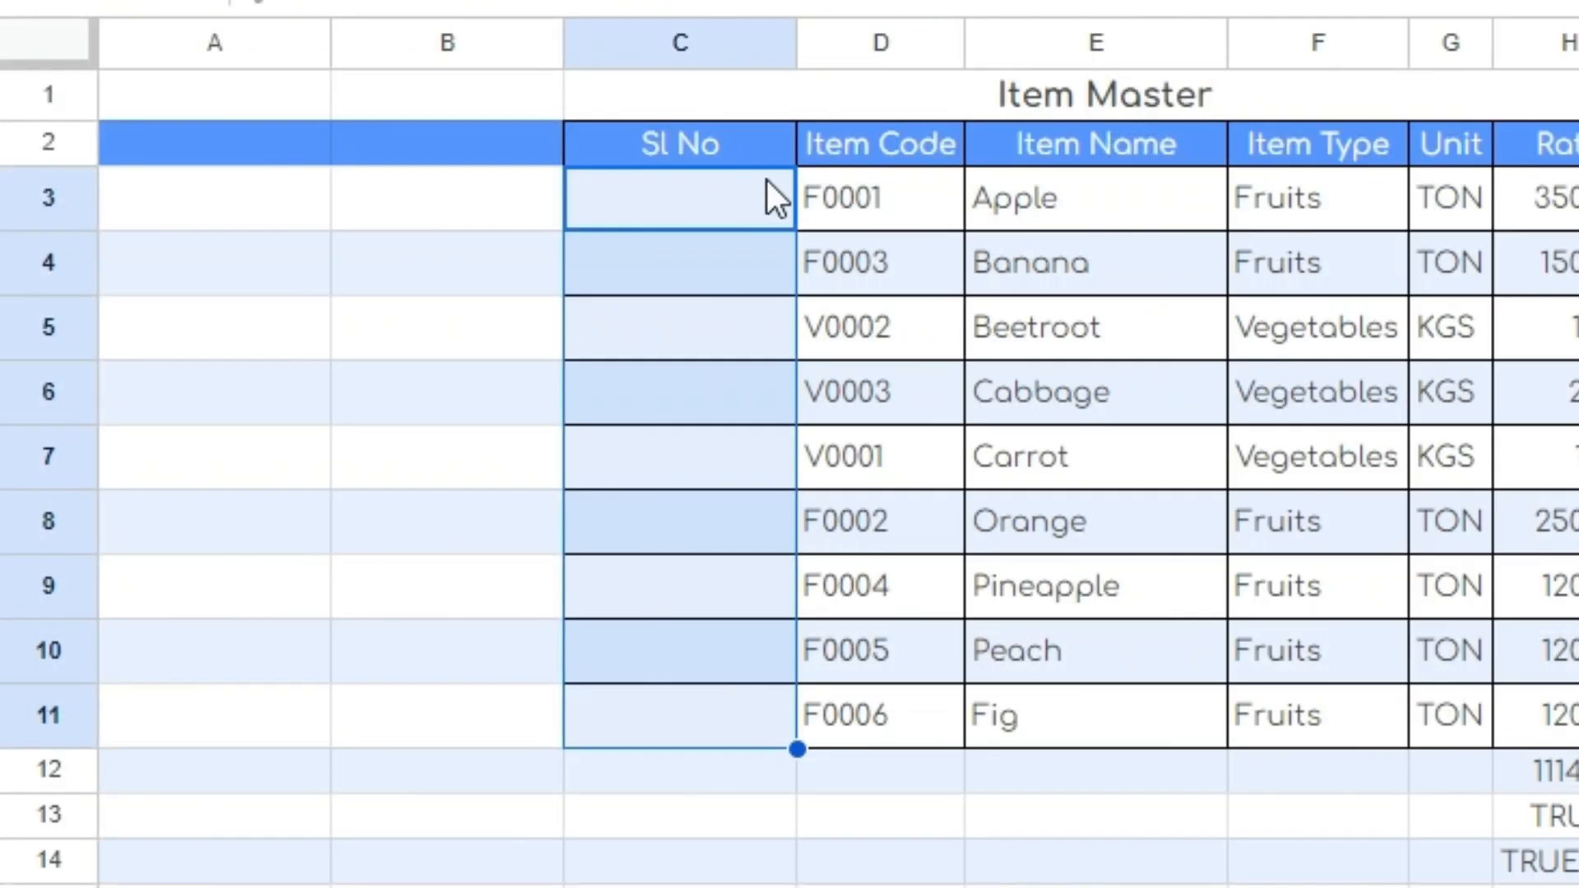
Step: Enter the serial numbers 1 to 9 one by one in C3:C11 under Sl No
{"action": "left_click", "coordinate": [766, 180]}
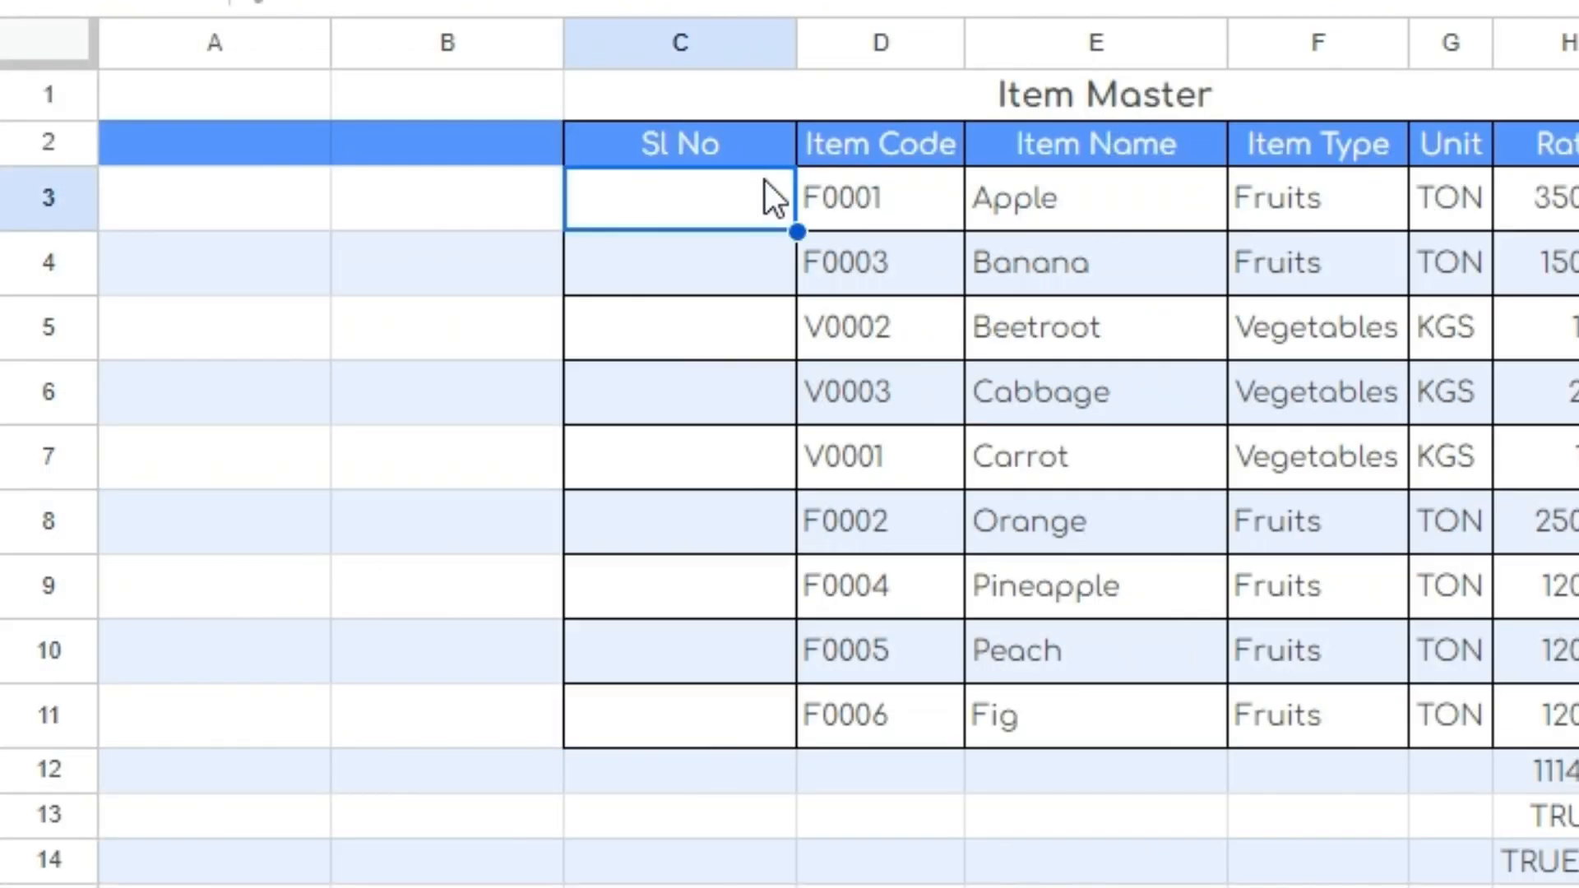
{"action": "type", "text": "1"}
{"action": "key", "text": "Return"}
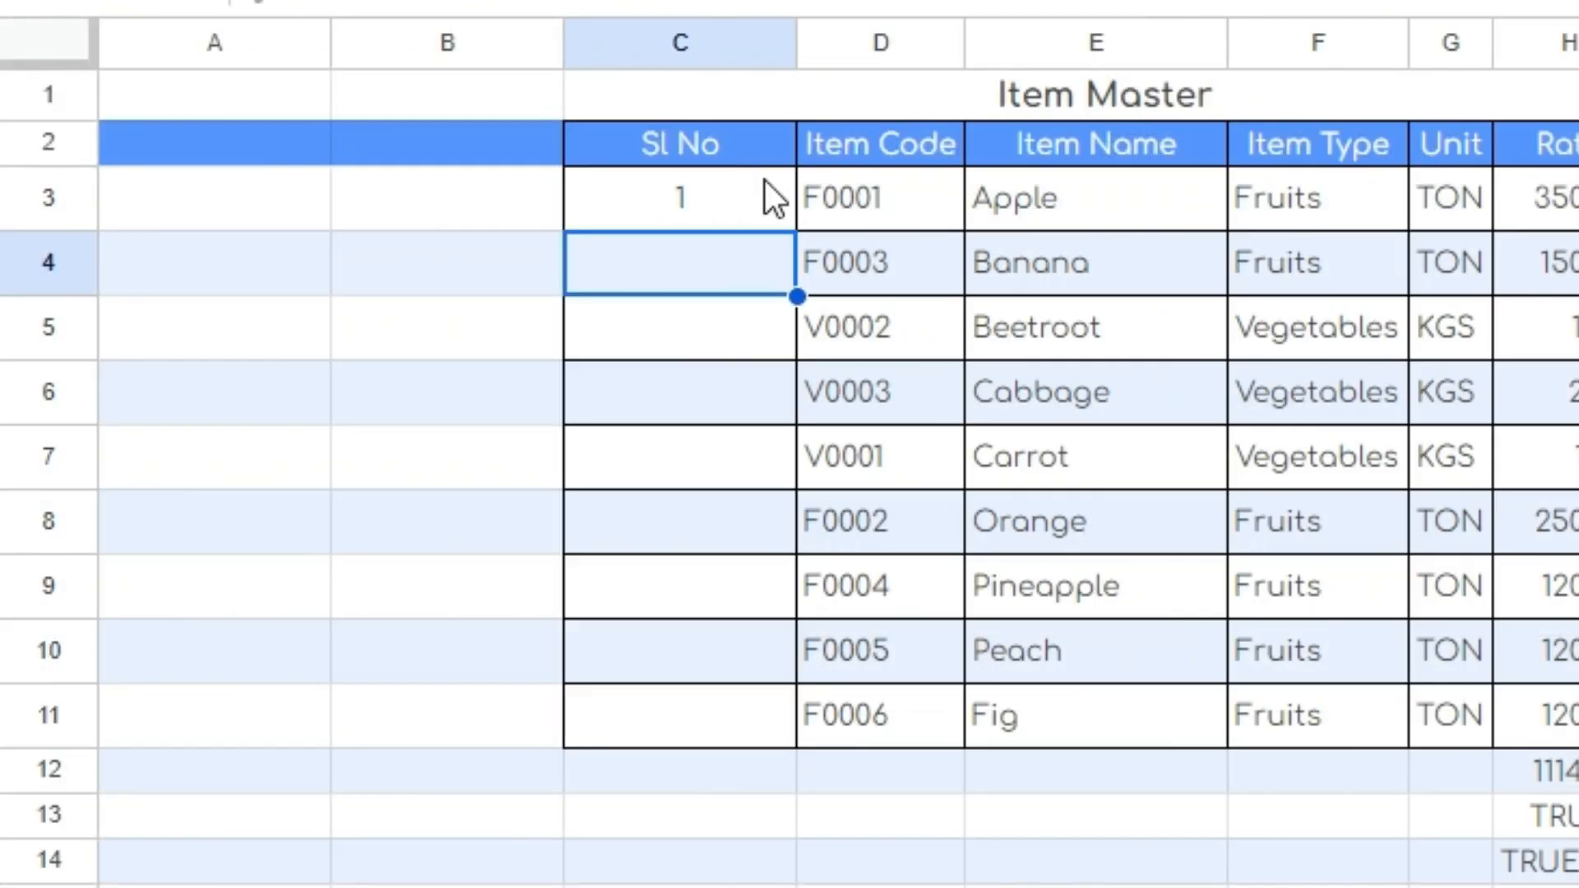
{"action": "type", "text": "2 3 4 5 6 7 8"}
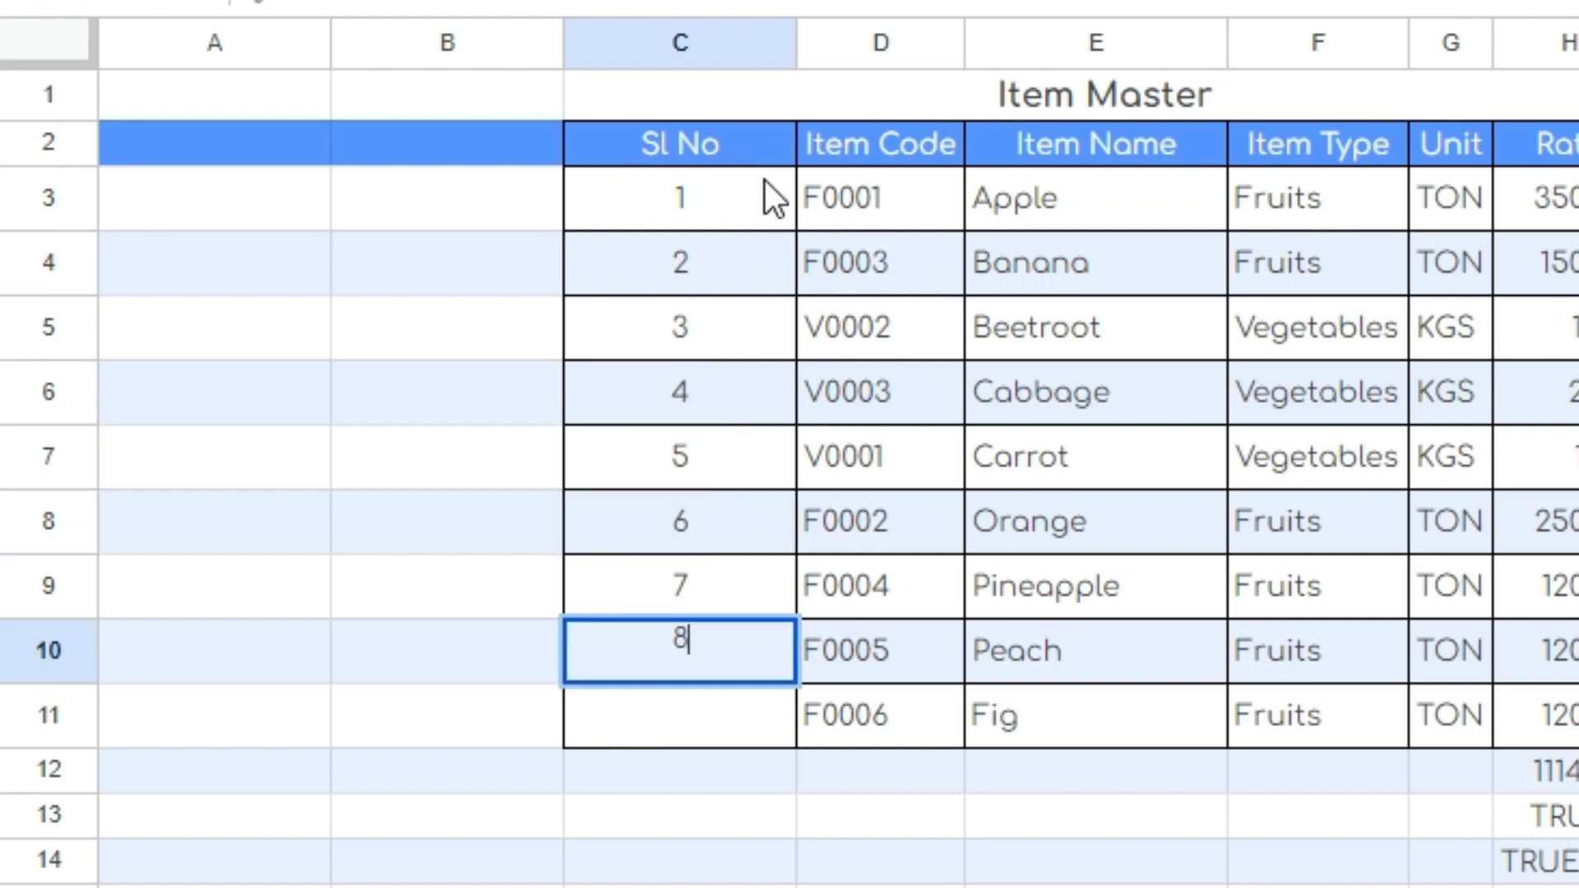
{"action": "key", "text": "Return"}
{"action": "type", "text": "9"}
{"action": "key", "text": "Return"}
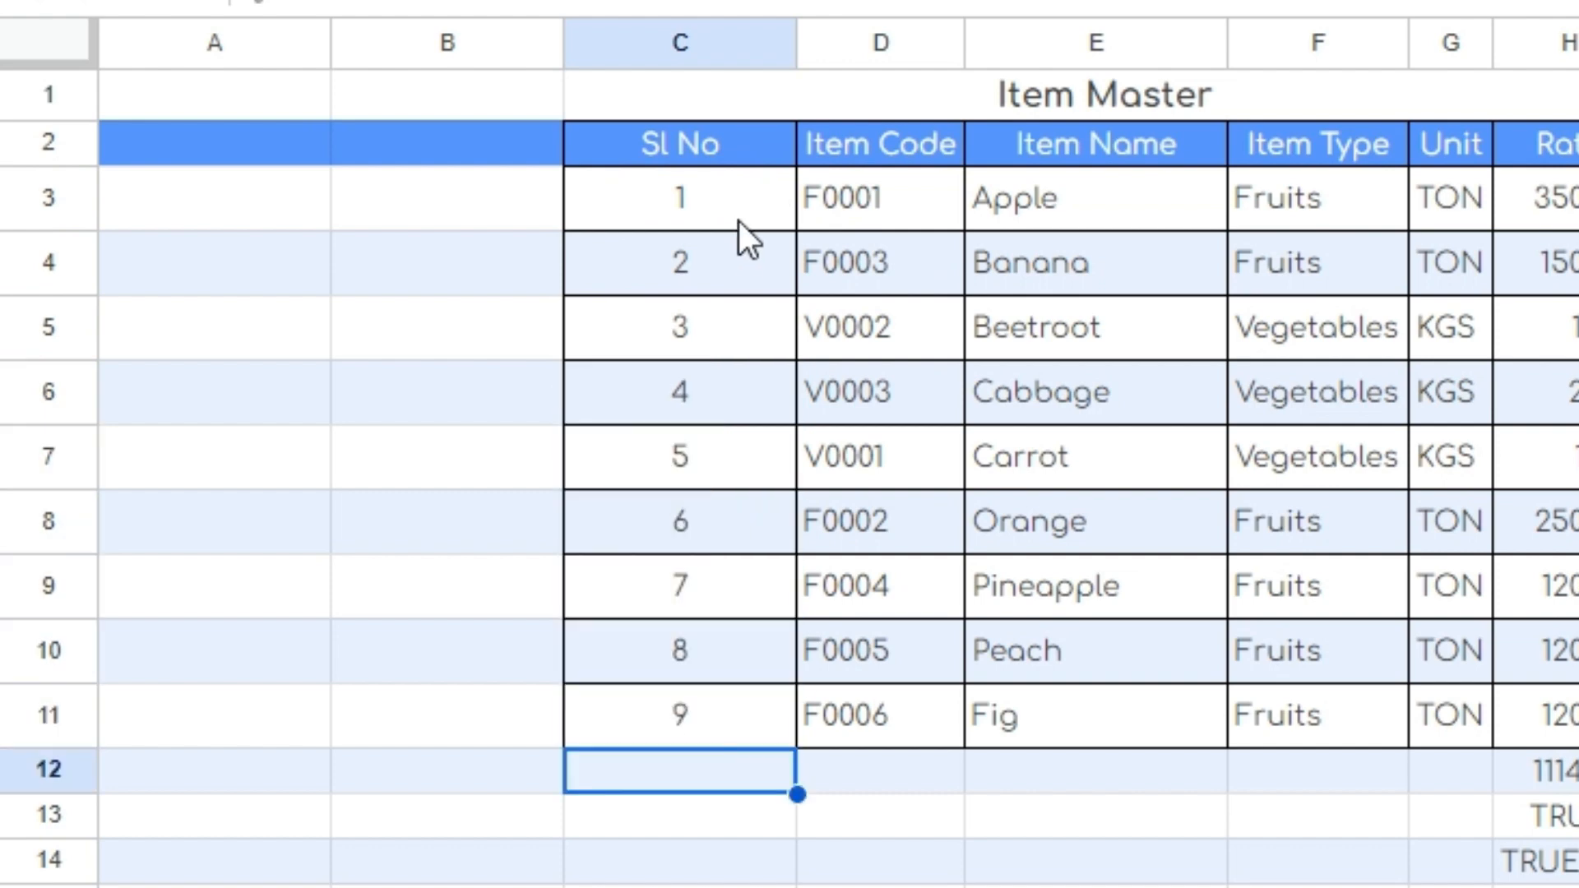
Step: Clear the manually entered serial numbers from C3:C11
{"action": "left_click_drag", "start_coordinate": [739, 221], "coordinate": [727, 739]}
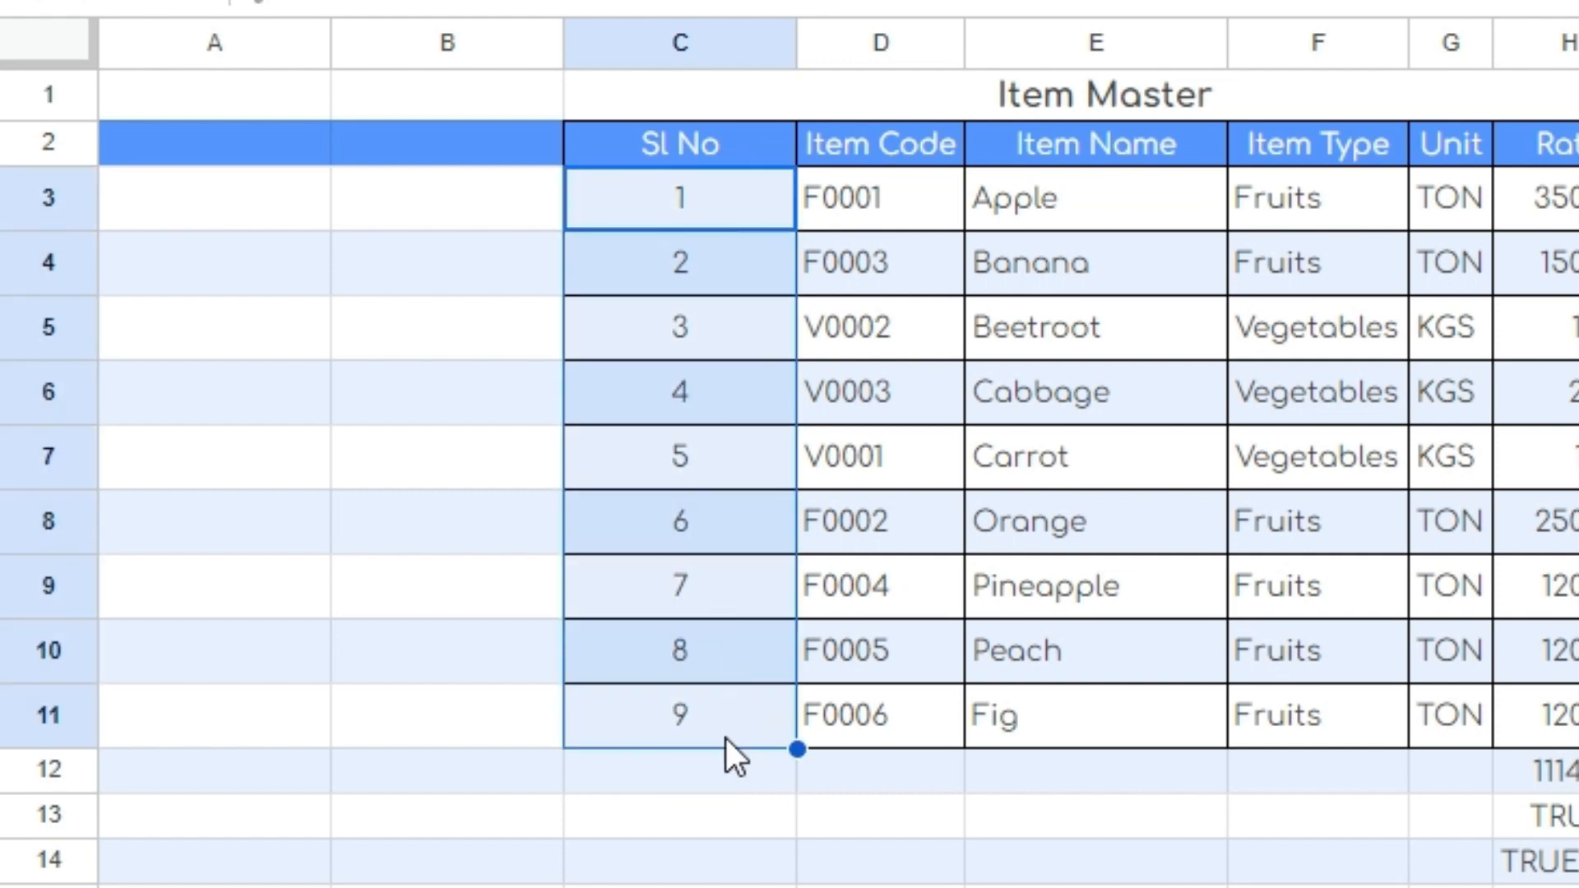
{"action": "key", "text": "Delete"}
{"action": "left_click", "coordinate": [711, 195]}
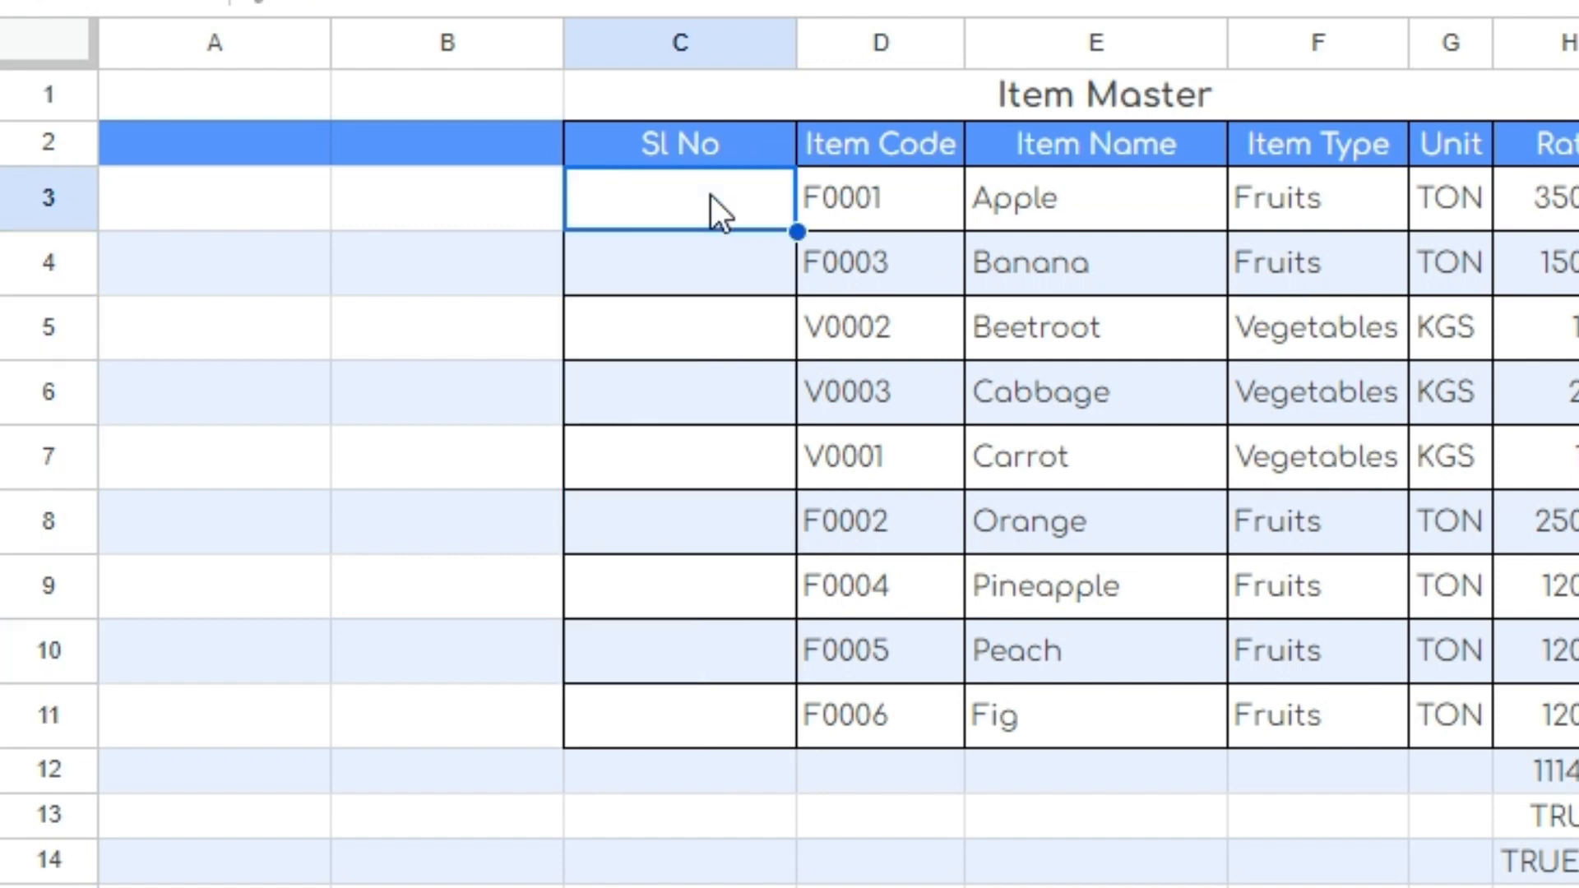
Step: Enter 1 in C3 and autofill the number series down to C11
{"action": "type", "text": "1"}
{"action": "key", "text": "Return"}
{"action": "left_click", "coordinate": [711, 195]}
{"action": "left_click_drag", "start_coordinate": [793, 222], "coordinate": [765, 742]}
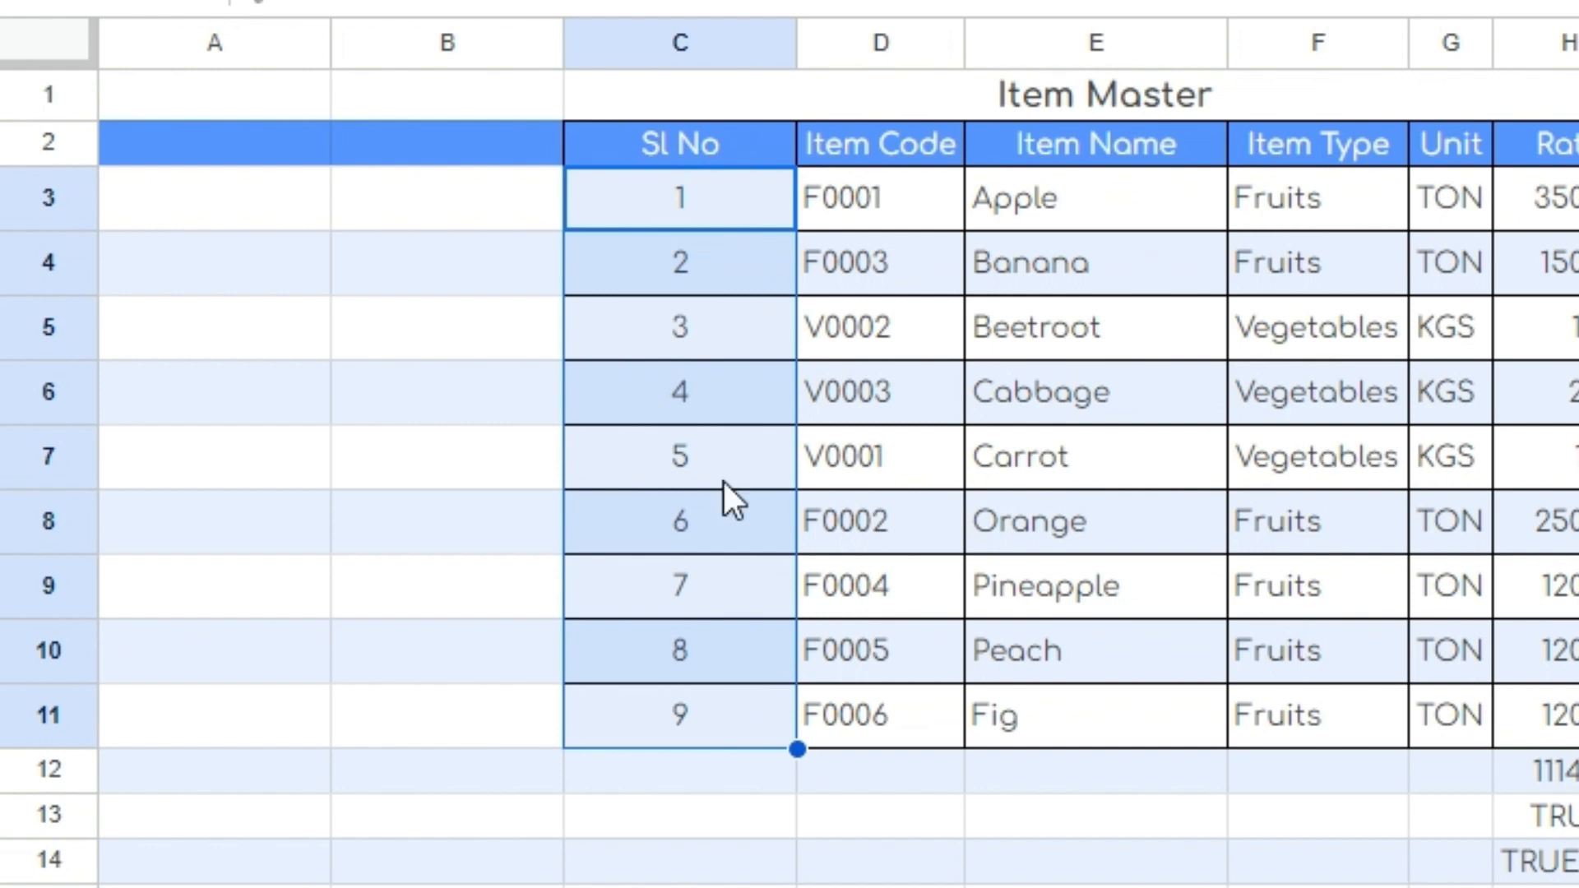
Step: Delete the autofilled number series from the Sl No column, C3:C11
{"action": "left_click", "coordinate": [714, 204]}
{"action": "key", "text": "shift+Down"}
{"action": "key", "text": "shift+Down"}
{"action": "key", "text": "shift+Down"}
{"action": "key", "text": "shift+Down"}
{"action": "key", "text": "shift+Down"}
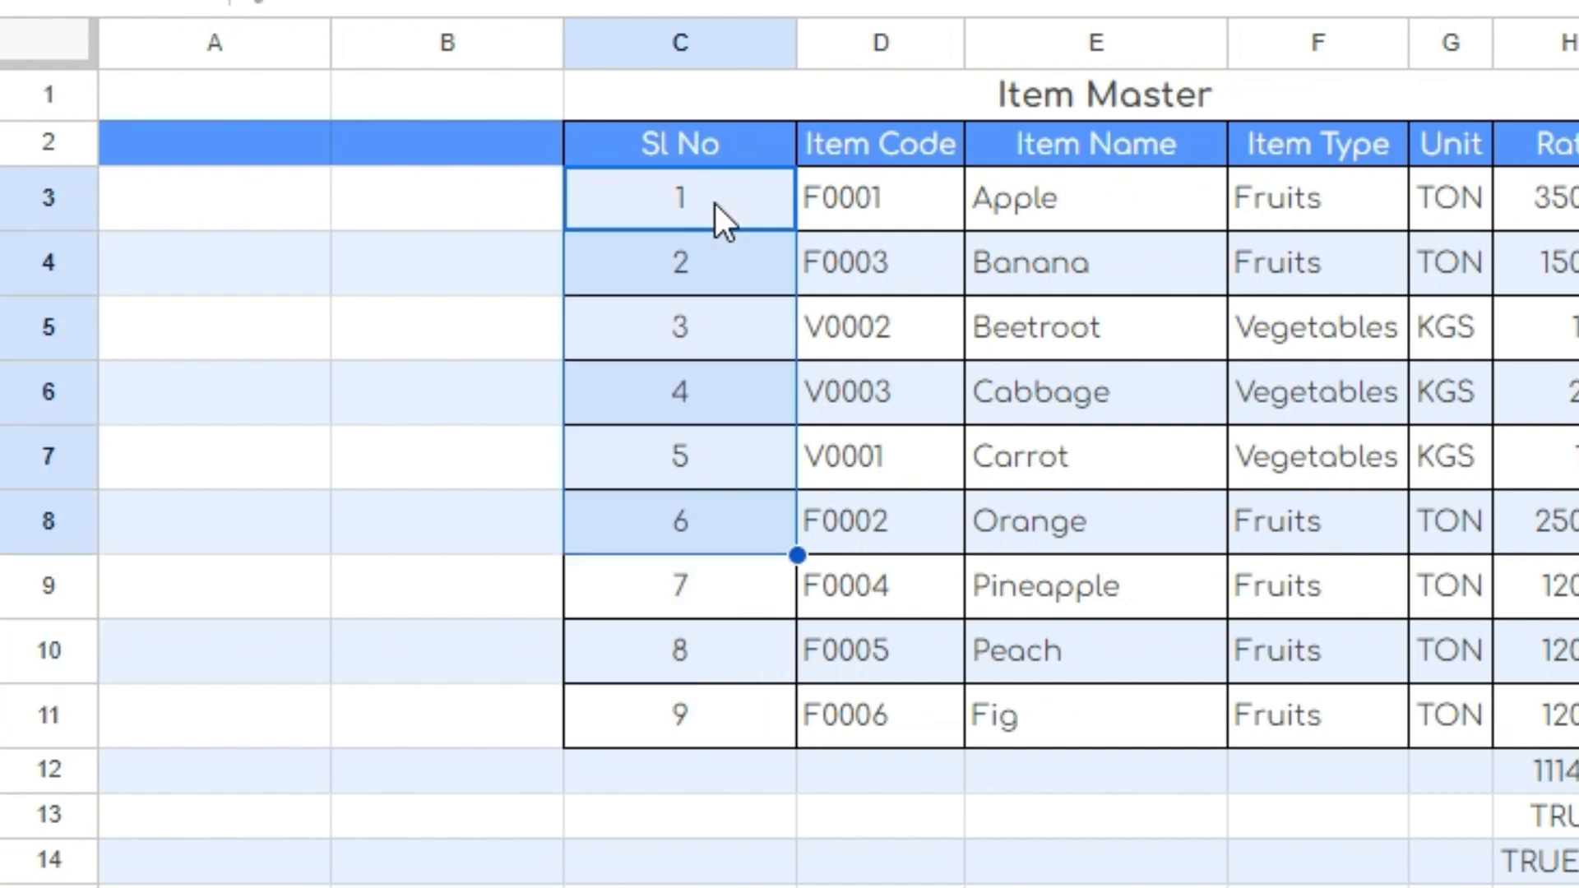
{"action": "key", "text": "shift+Down"}
{"action": "key", "text": "shift+Down"}
{"action": "key", "text": "shift+Down"}
{"action": "key", "text": "shift+Down"}
{"action": "key", "text": "Delete"}
{"action": "left_click", "coordinate": [714, 204]}
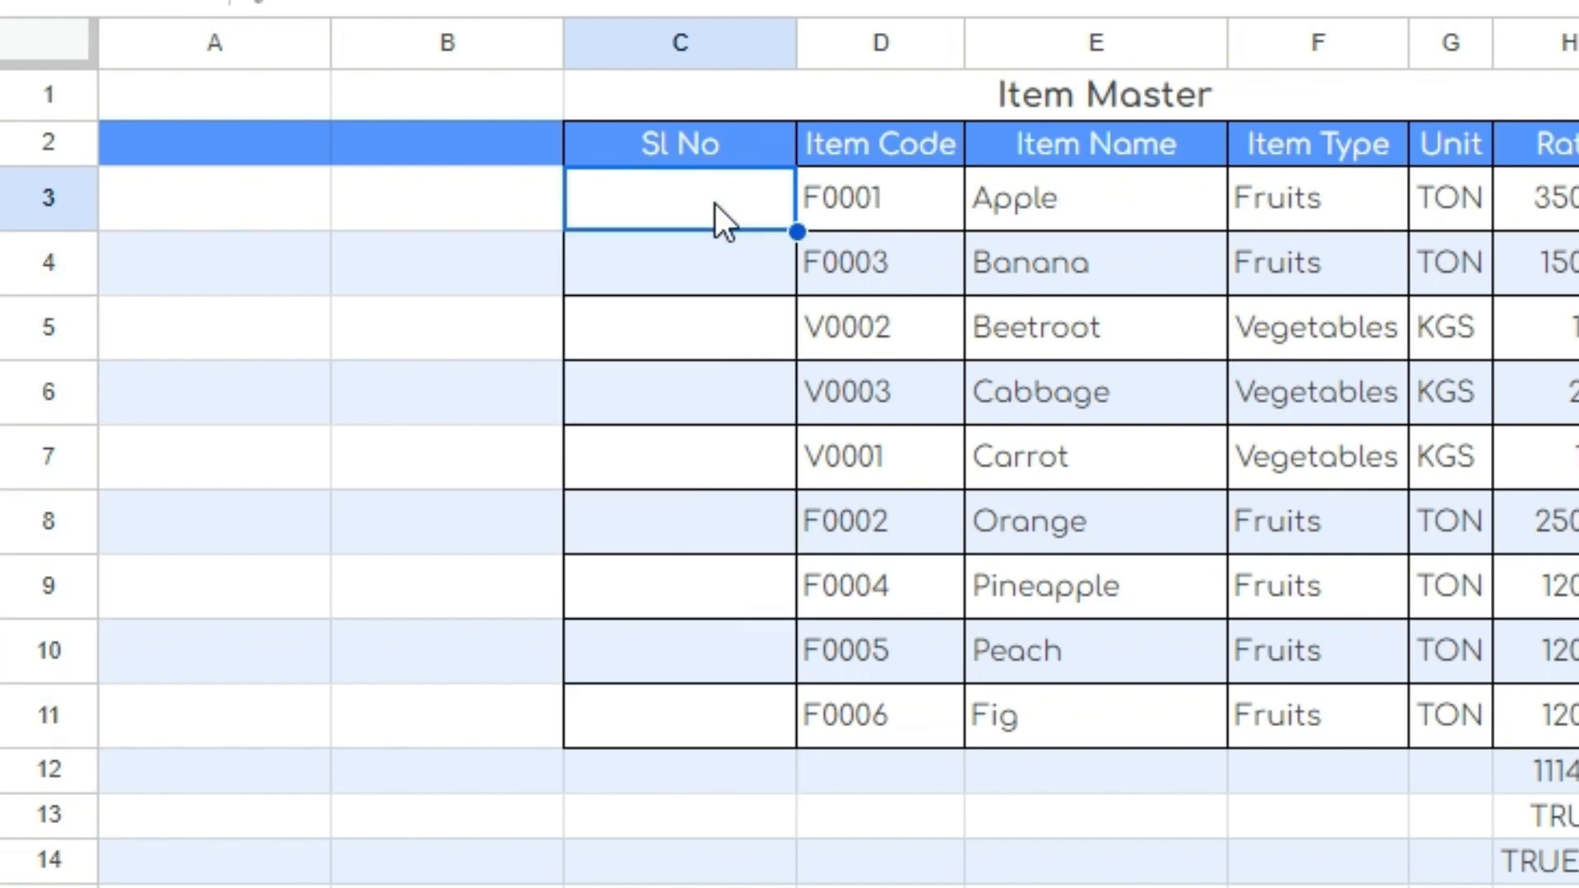
Step: Enter 1 in C3 and the formula =C3+1 in C4 of the Sl No column
{"action": "type", "text": "1"}
{"action": "key", "text": "Return"}
{"action": "type", "text": "=C3+"}
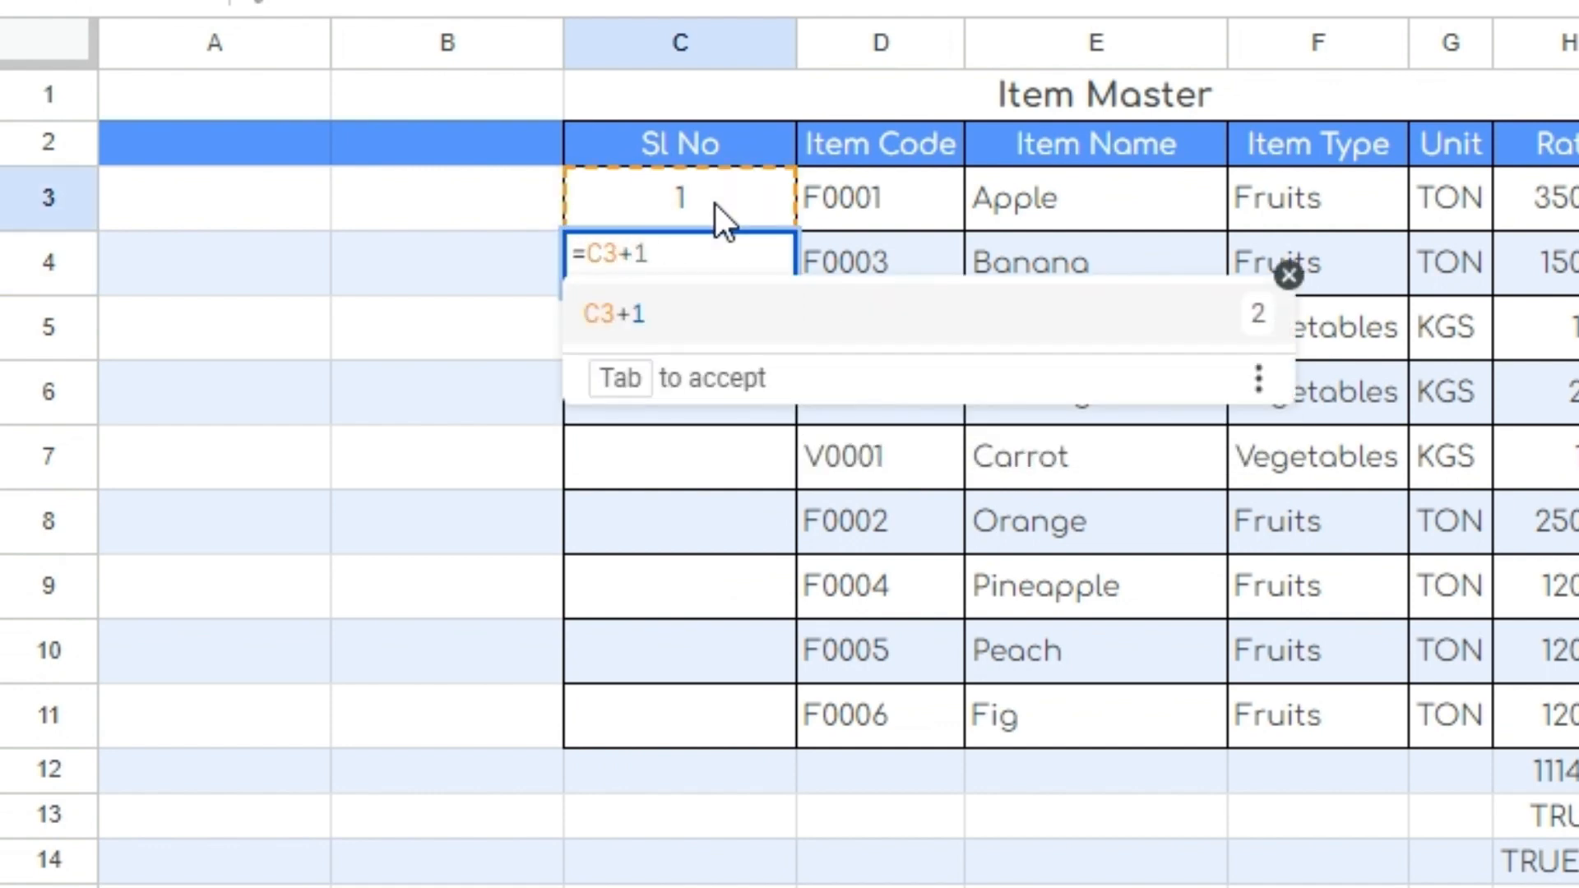
{"action": "key", "text": "Tab"}
Step: Fill the C4 increment formula down through C11
{"action": "left_click", "coordinate": [713, 247]}
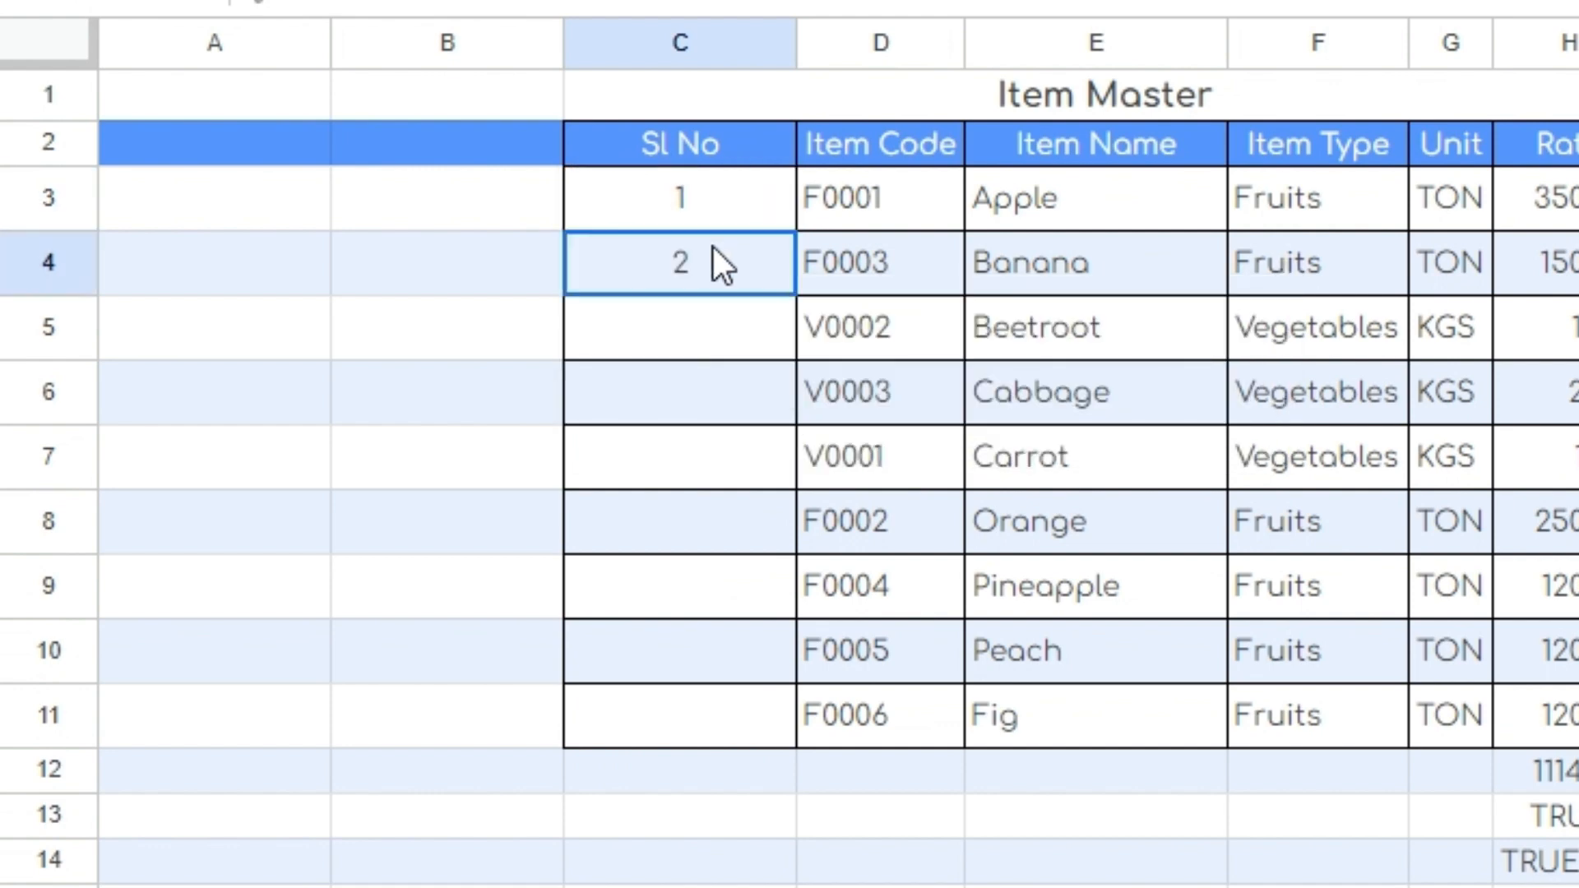
{"action": "left_click_drag", "start_coordinate": [797, 297], "coordinate": [801, 733]}
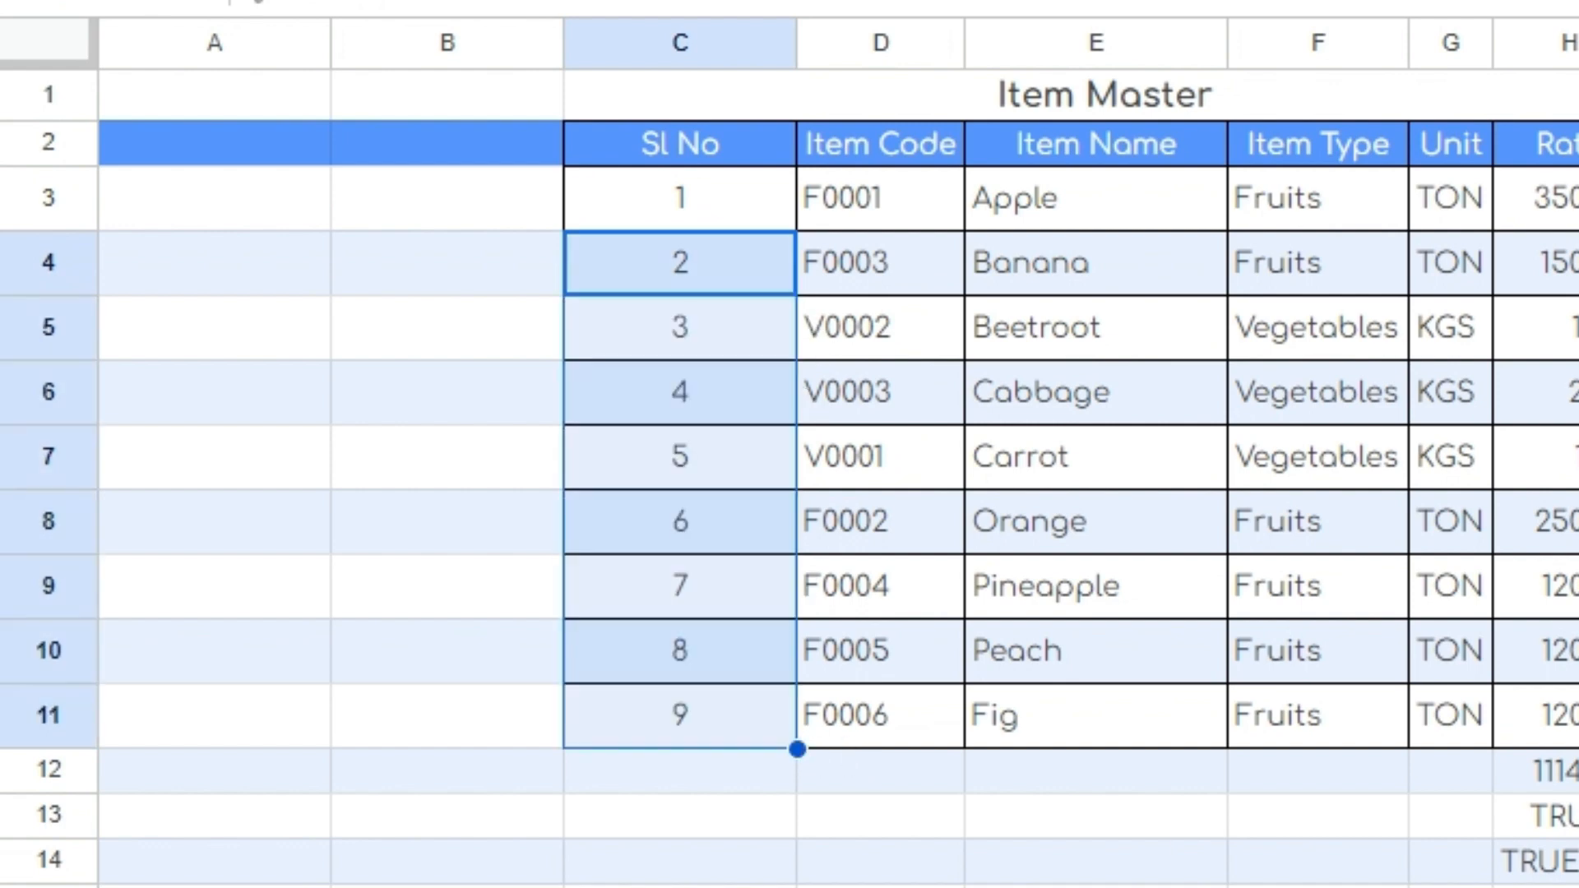
{"action": "left_click", "coordinate": [776, 477]}
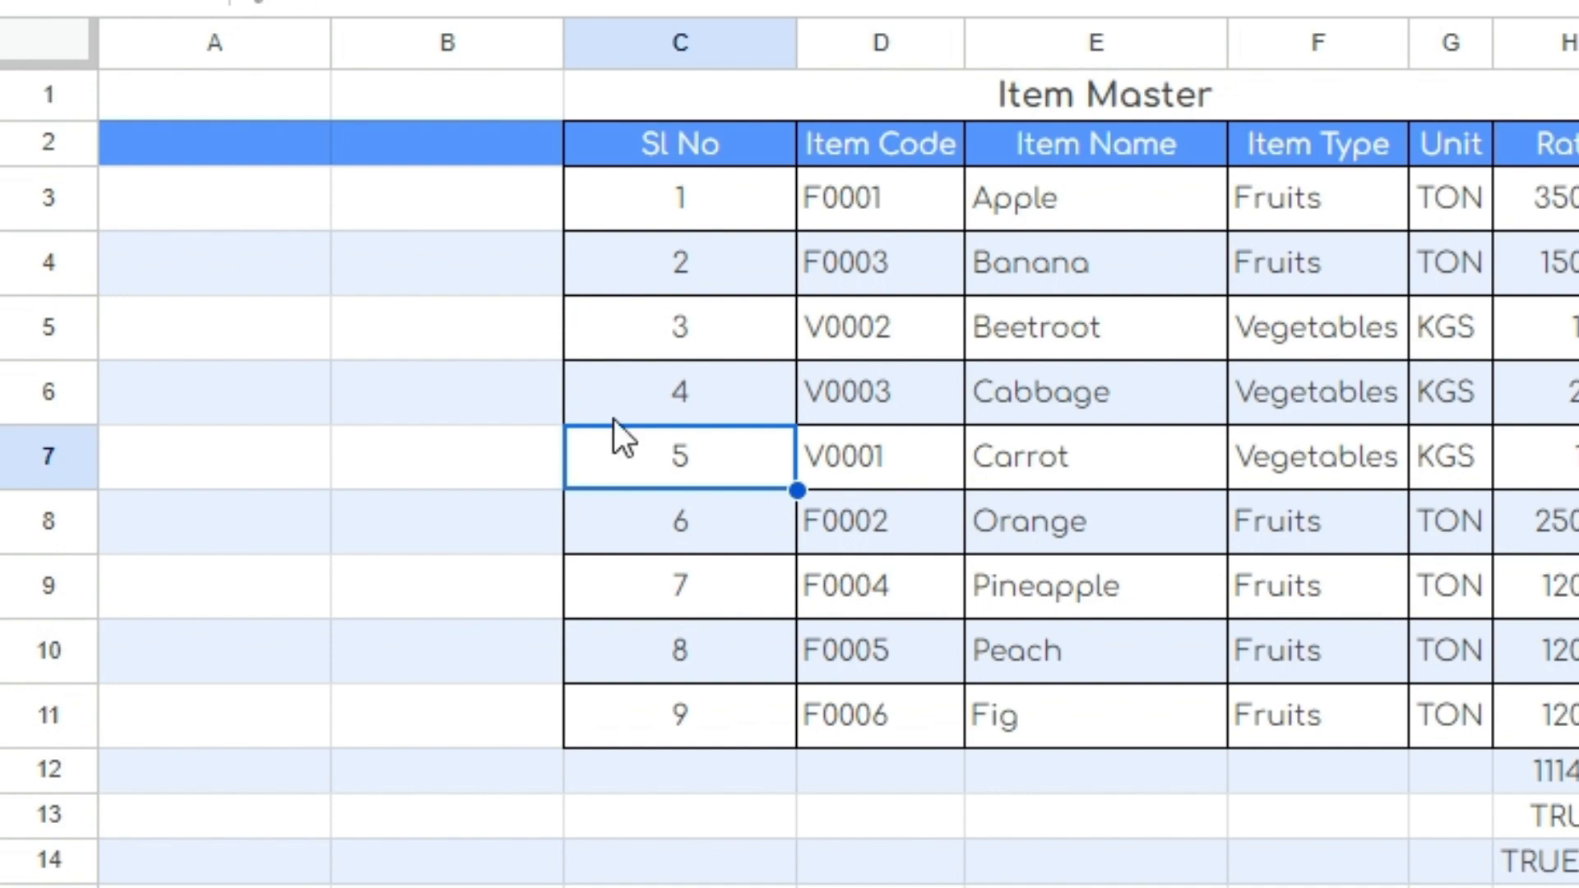
Step: Enter =IF(D4<>"",C3+1,"") in C4 so the serial number depends on the item code
{"action": "type", "text": "=if("}
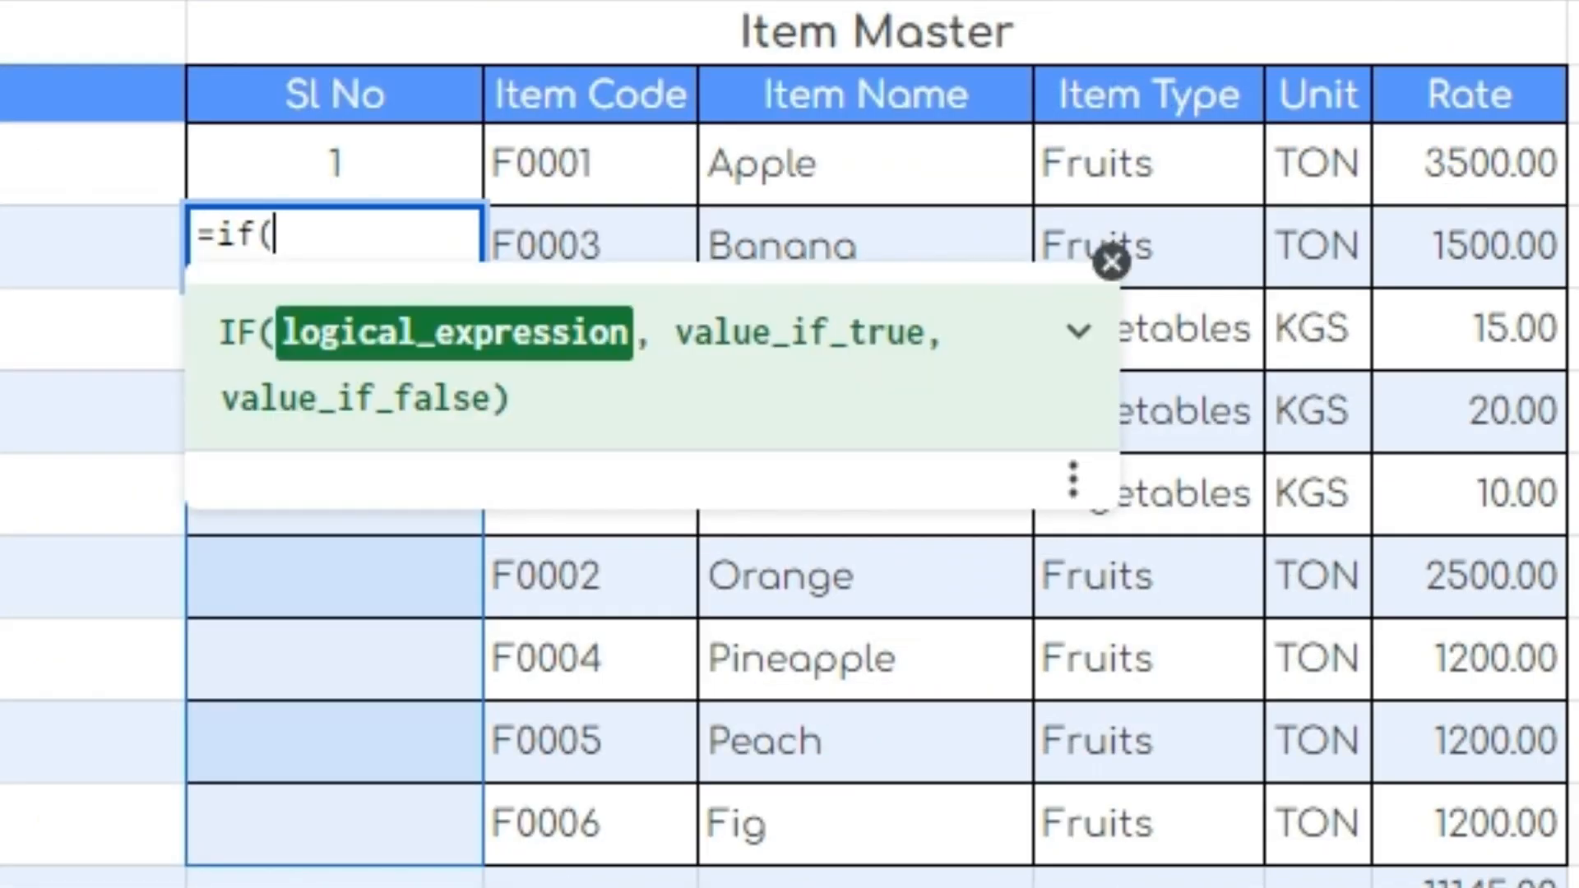
{"action": "left_click", "coordinate": [599, 239]}
{"action": "type", "text": "<>\""}
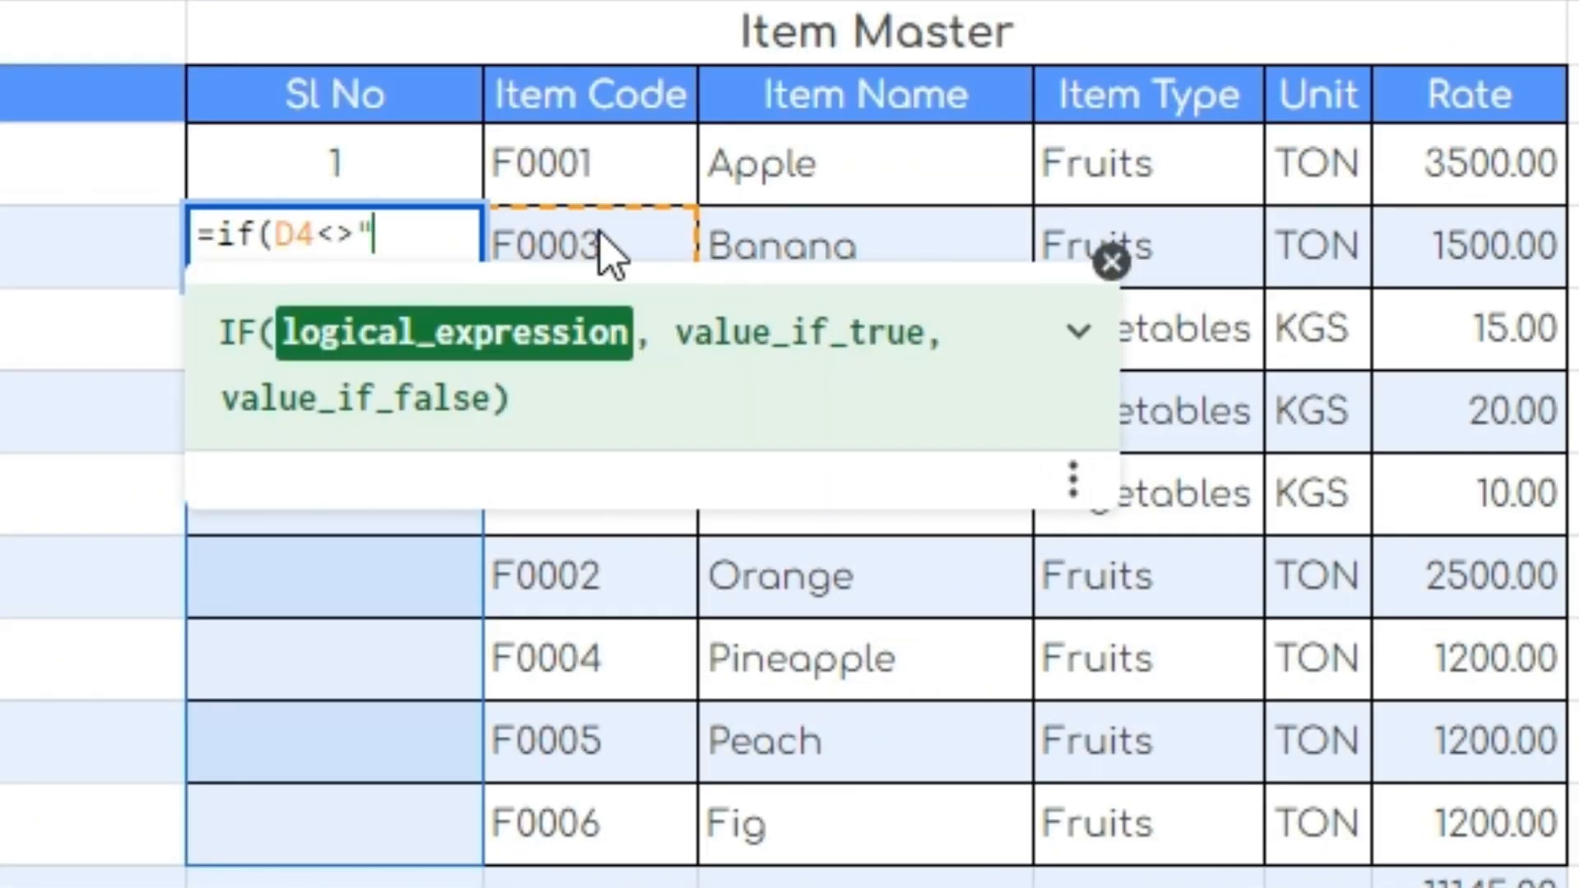
{"action": "type", "text": "\","}
{"action": "left_click", "coordinate": [397, 165]}
{"action": "type", "text": "+1"}
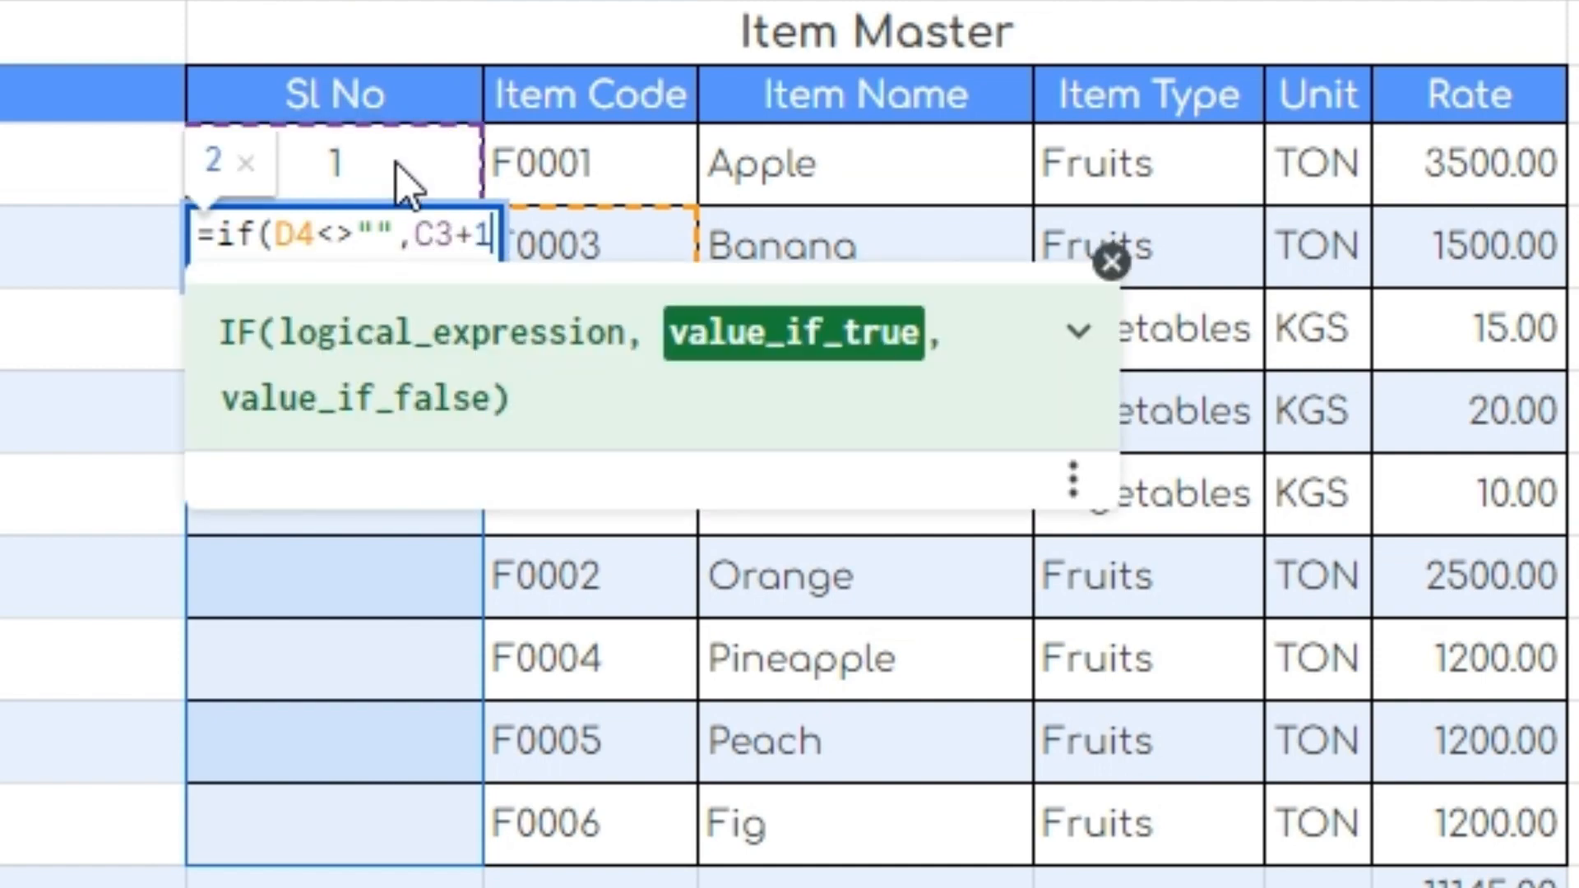
{"action": "type", "text": ",\"\")"}
{"action": "key", "text": "Return"}
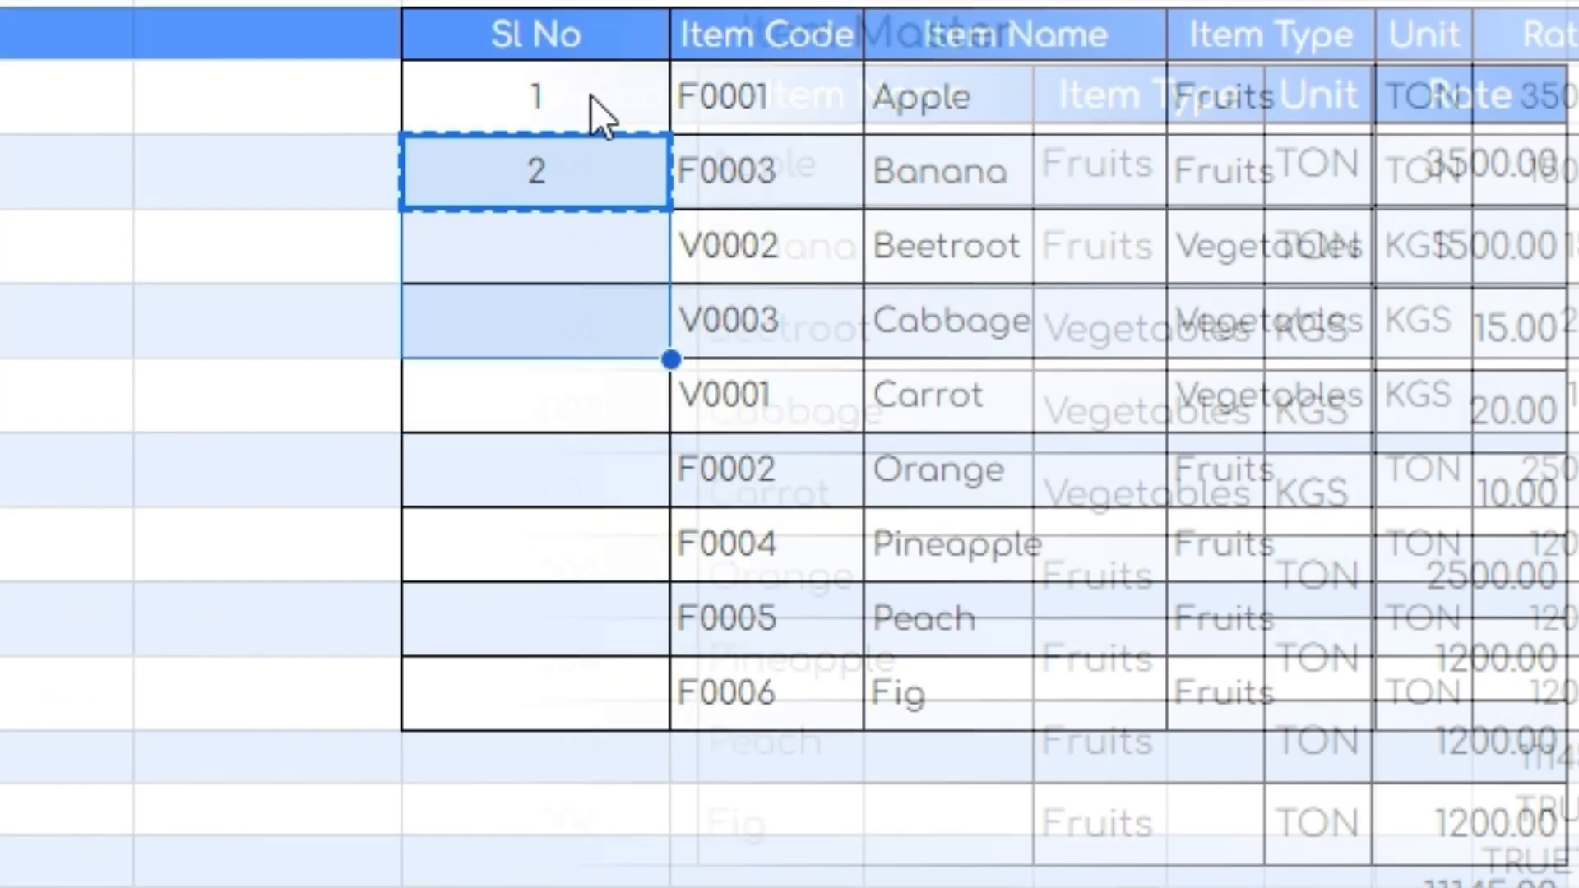
Step: Copy the IF formula from C4 down the Sl No column to C14, past the last item
{"action": "key", "text": "shift+Down"}
{"action": "key", "text": "shift+Down"}
{"action": "key", "text": "shift+Down"}
{"action": "key", "text": "shift+Down"}
{"action": "key", "text": "shift+Down"}
{"action": "key", "text": "shift+Down"}
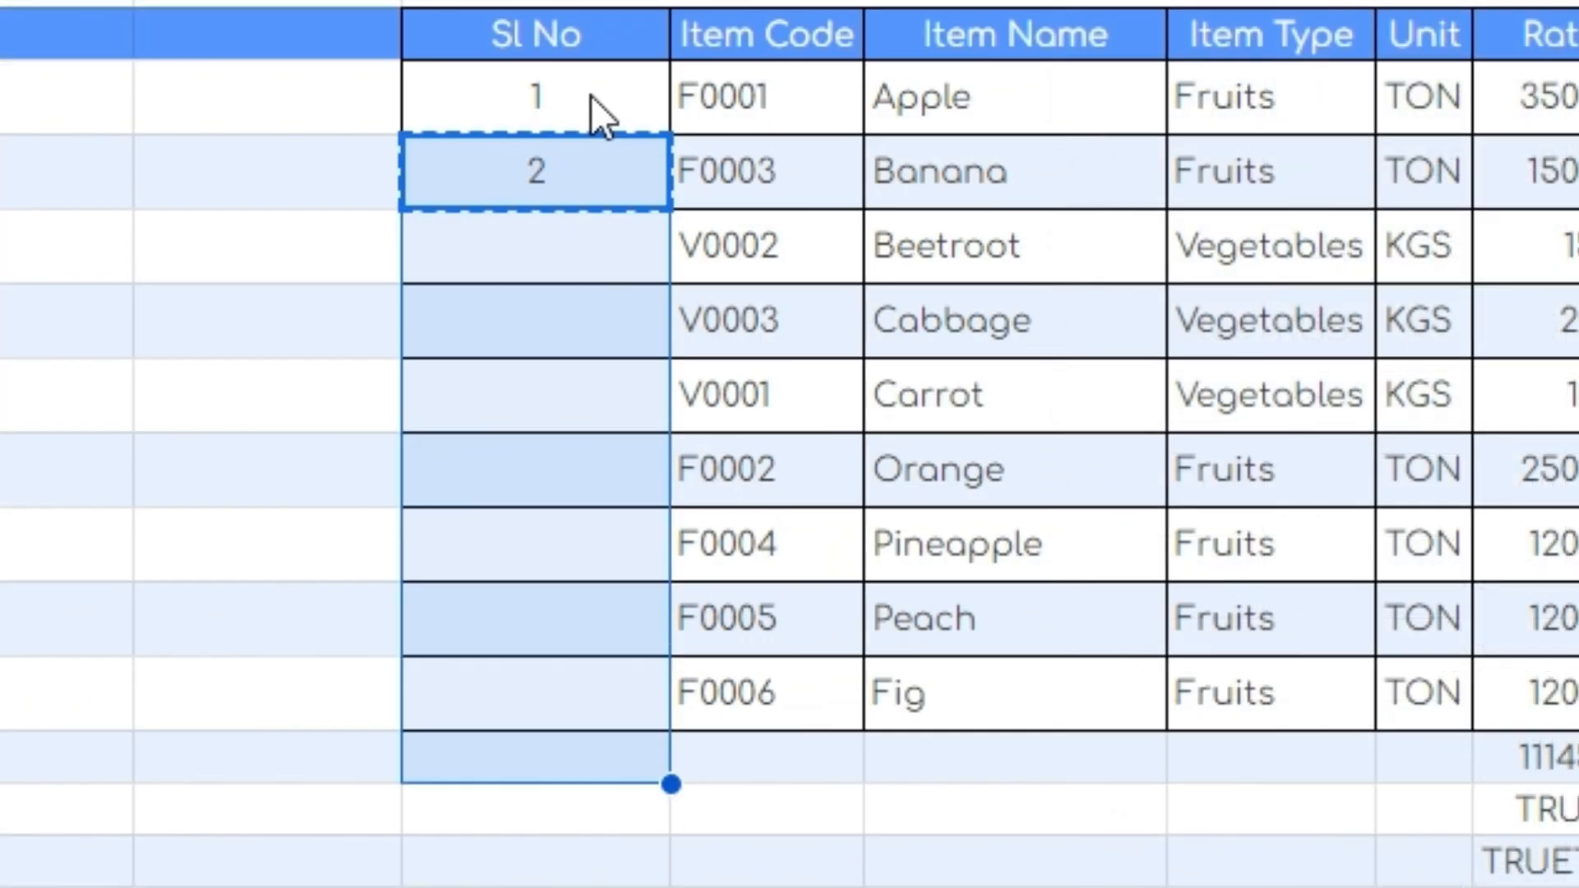
{"action": "key", "text": "shift+Down"}
{"action": "key", "text": "shift+Down"}
{"action": "key", "text": "ctrl+v"}
{"action": "key", "text": "Right"}
{"action": "key", "text": "Right"}
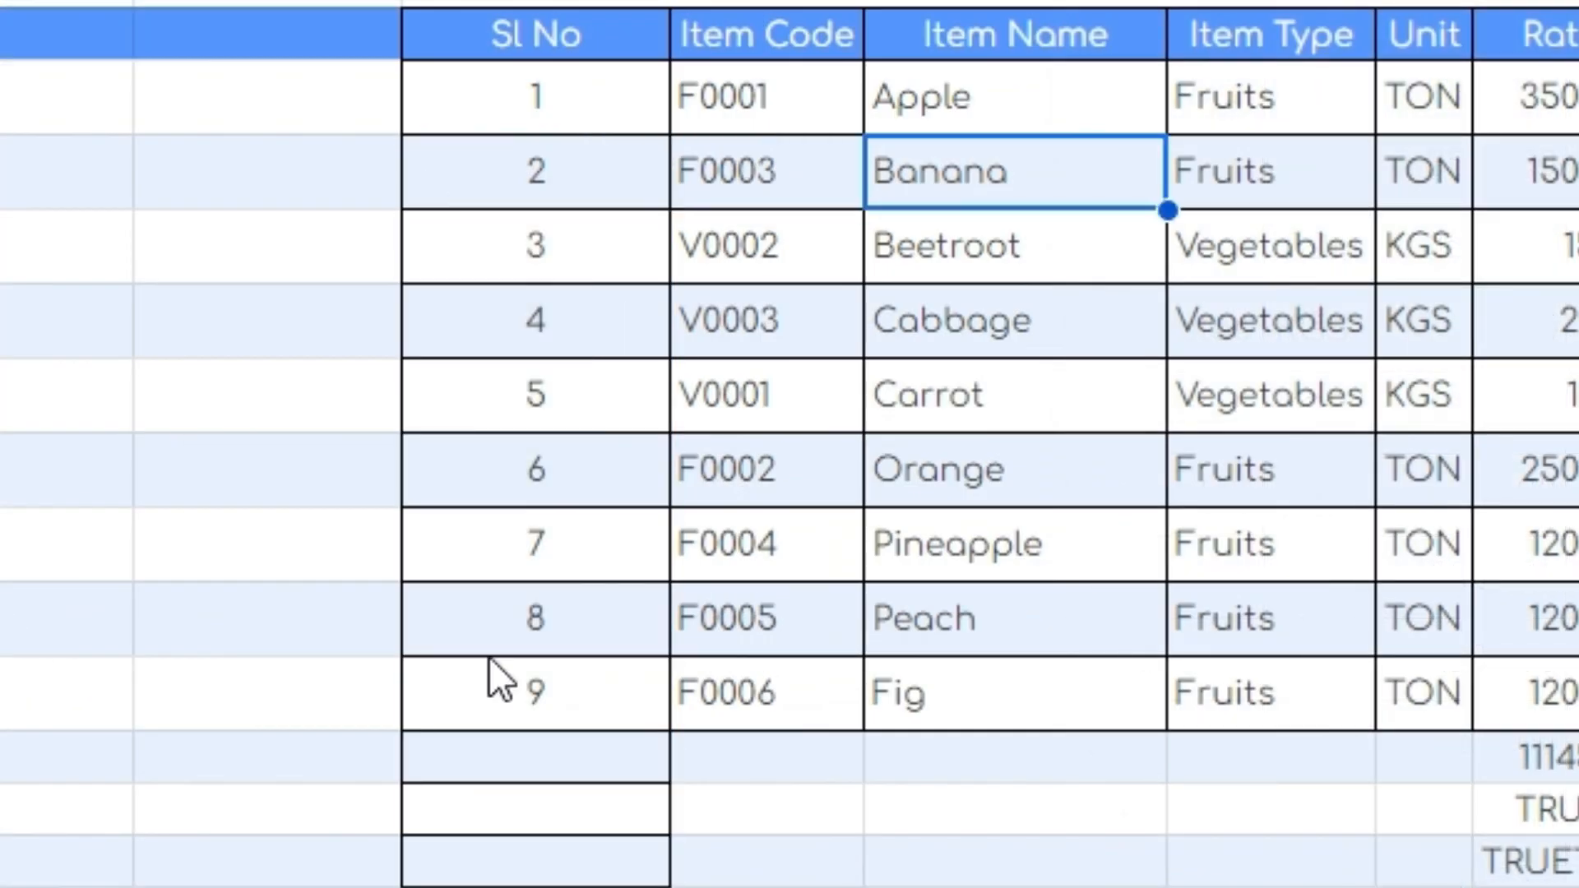
Step: Add the item codes F010 in D12 and V0010 in D13 below the last item
{"action": "left_click", "coordinate": [693, 755]}
{"action": "type", "text": "F010"}
{"action": "key", "text": "Return"}
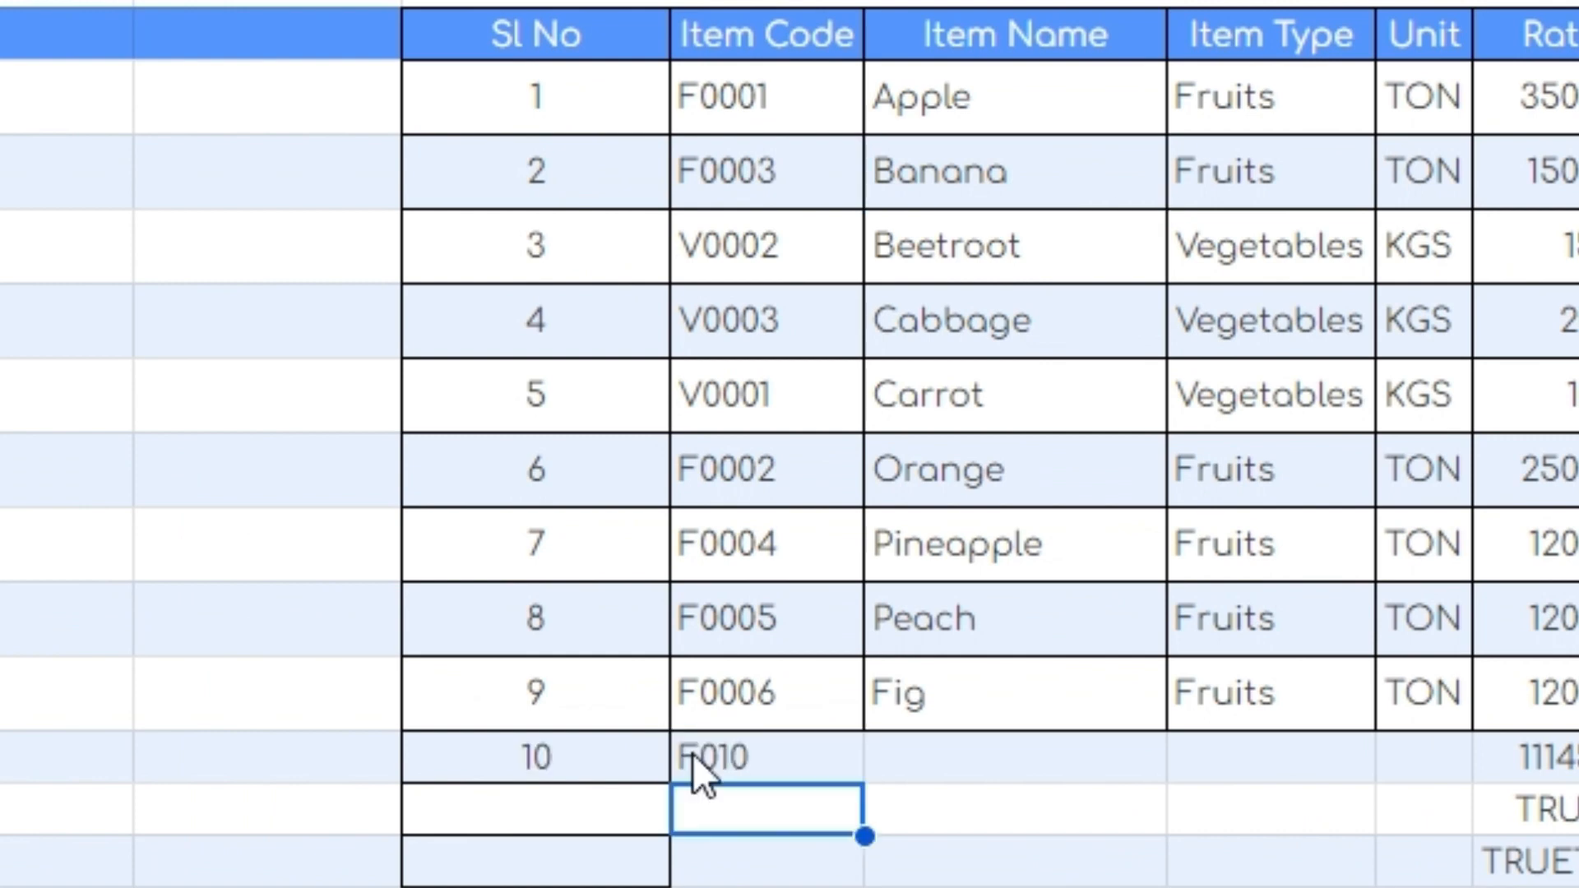
{"action": "type", "text": "V0010"}
{"action": "key", "text": "Return"}
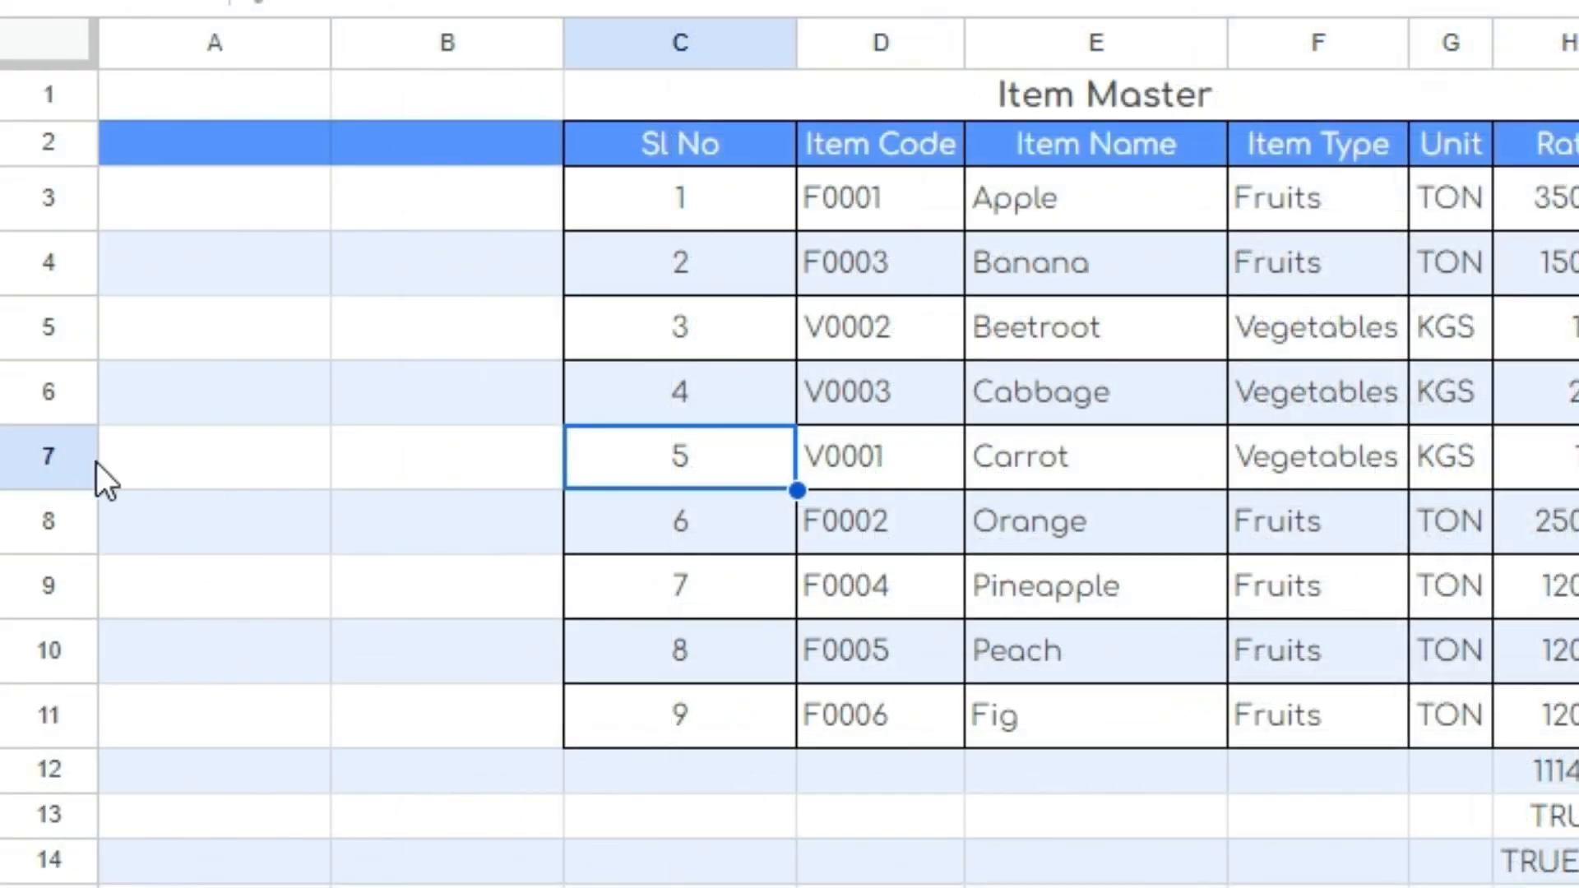
Step: Delete row 7, which holds the Carrot item
{"action": "left_click", "coordinate": [80, 455]}
{"action": "right_click", "coordinate": [80, 455]}
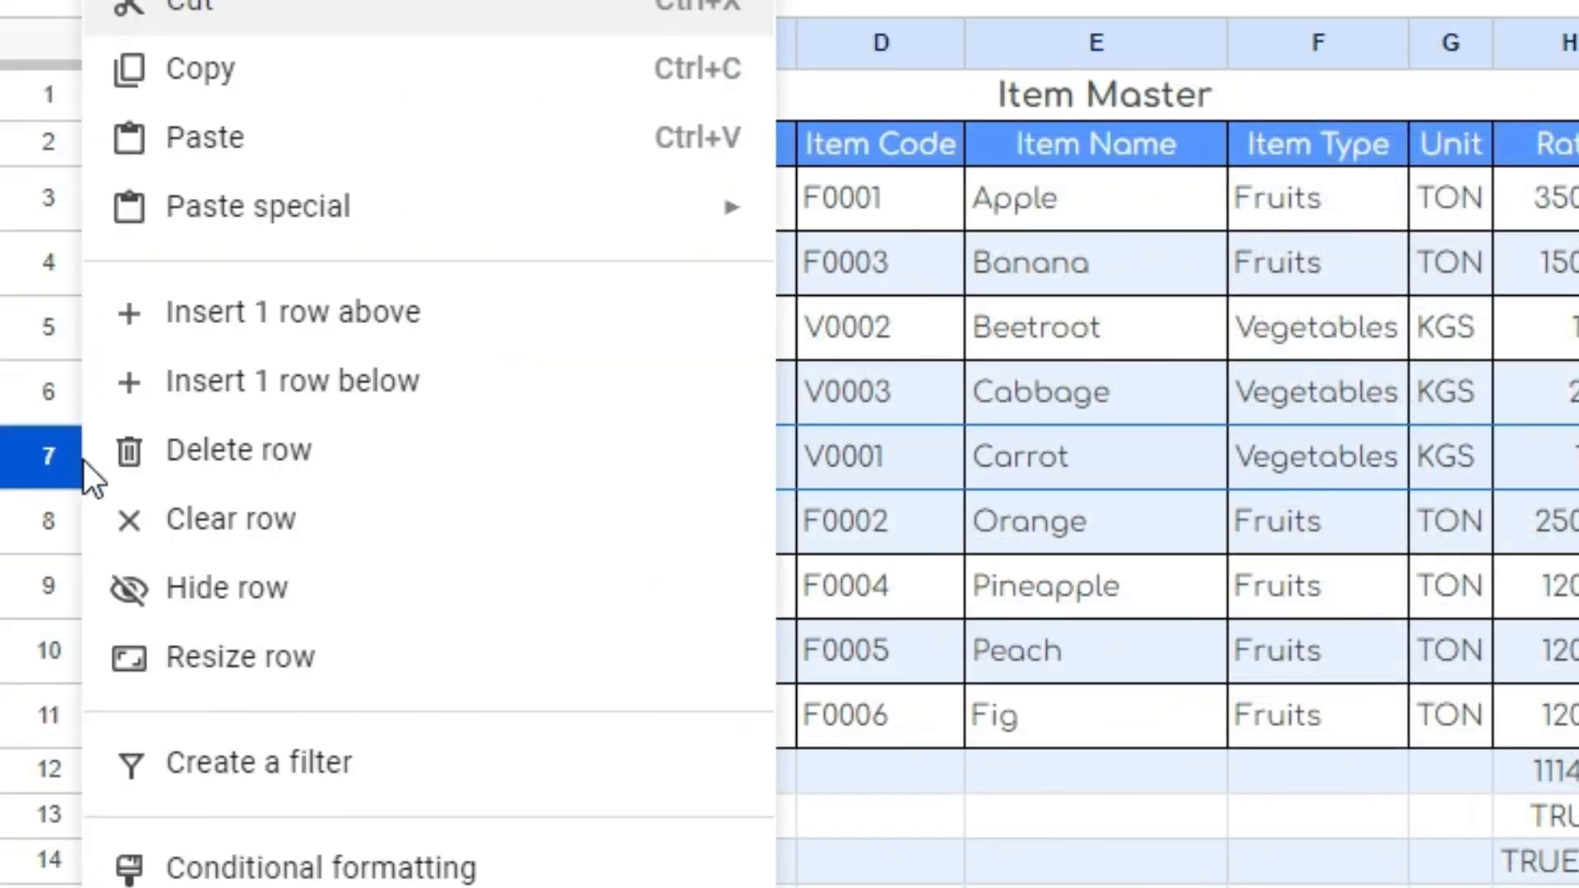
{"action": "left_click", "coordinate": [379, 454]}
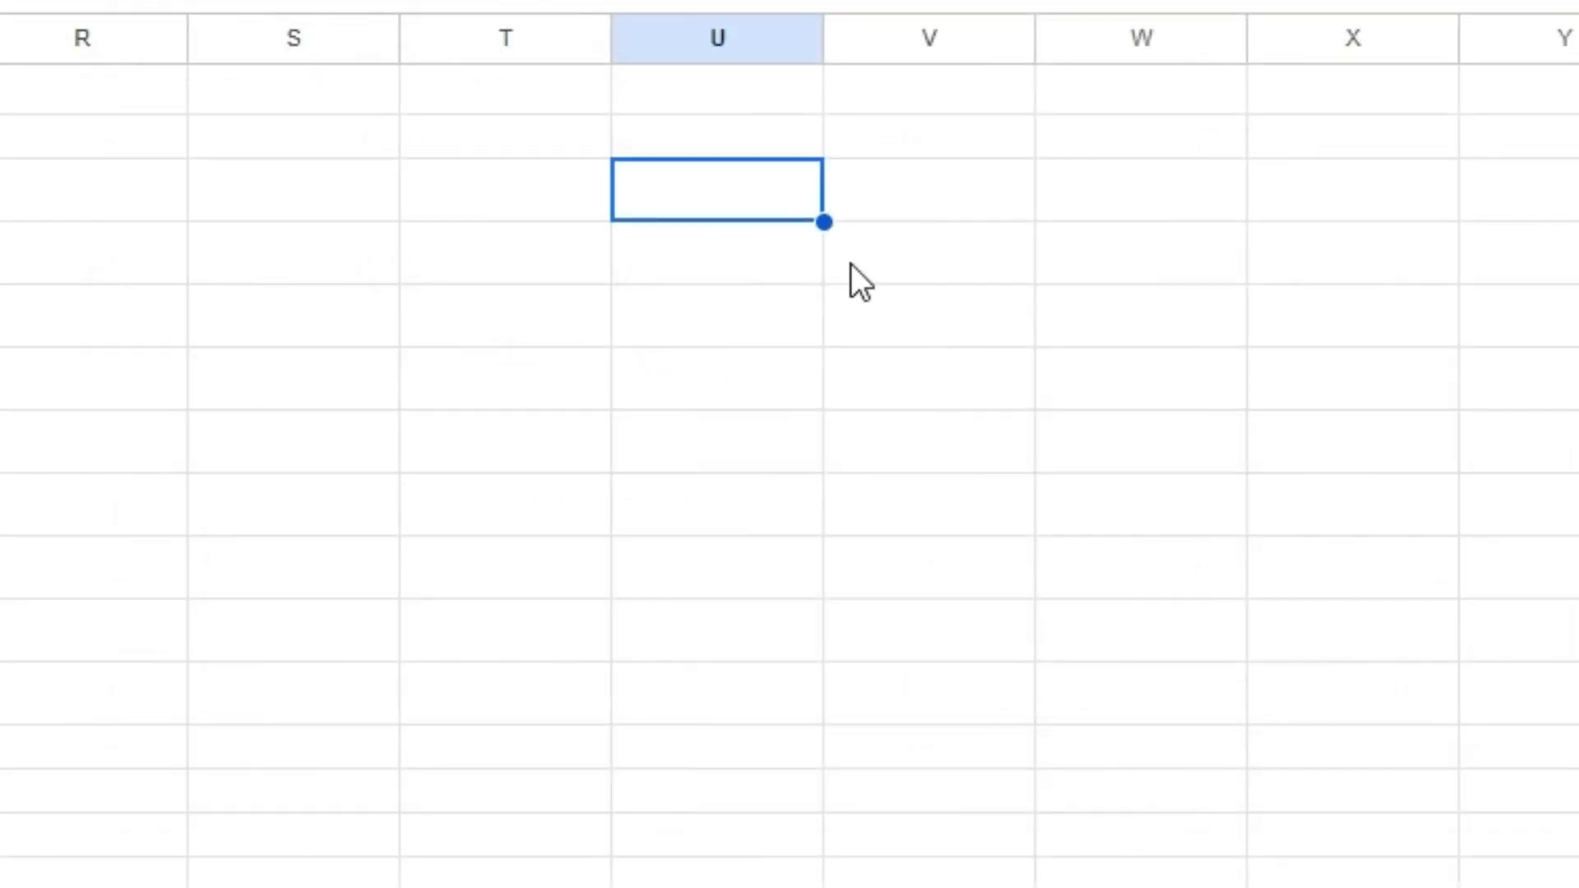
Step: Enter the formula =SEQUENCE(10) in U3 to generate ten sequential numbers
{"action": "type", "text": "=se"}
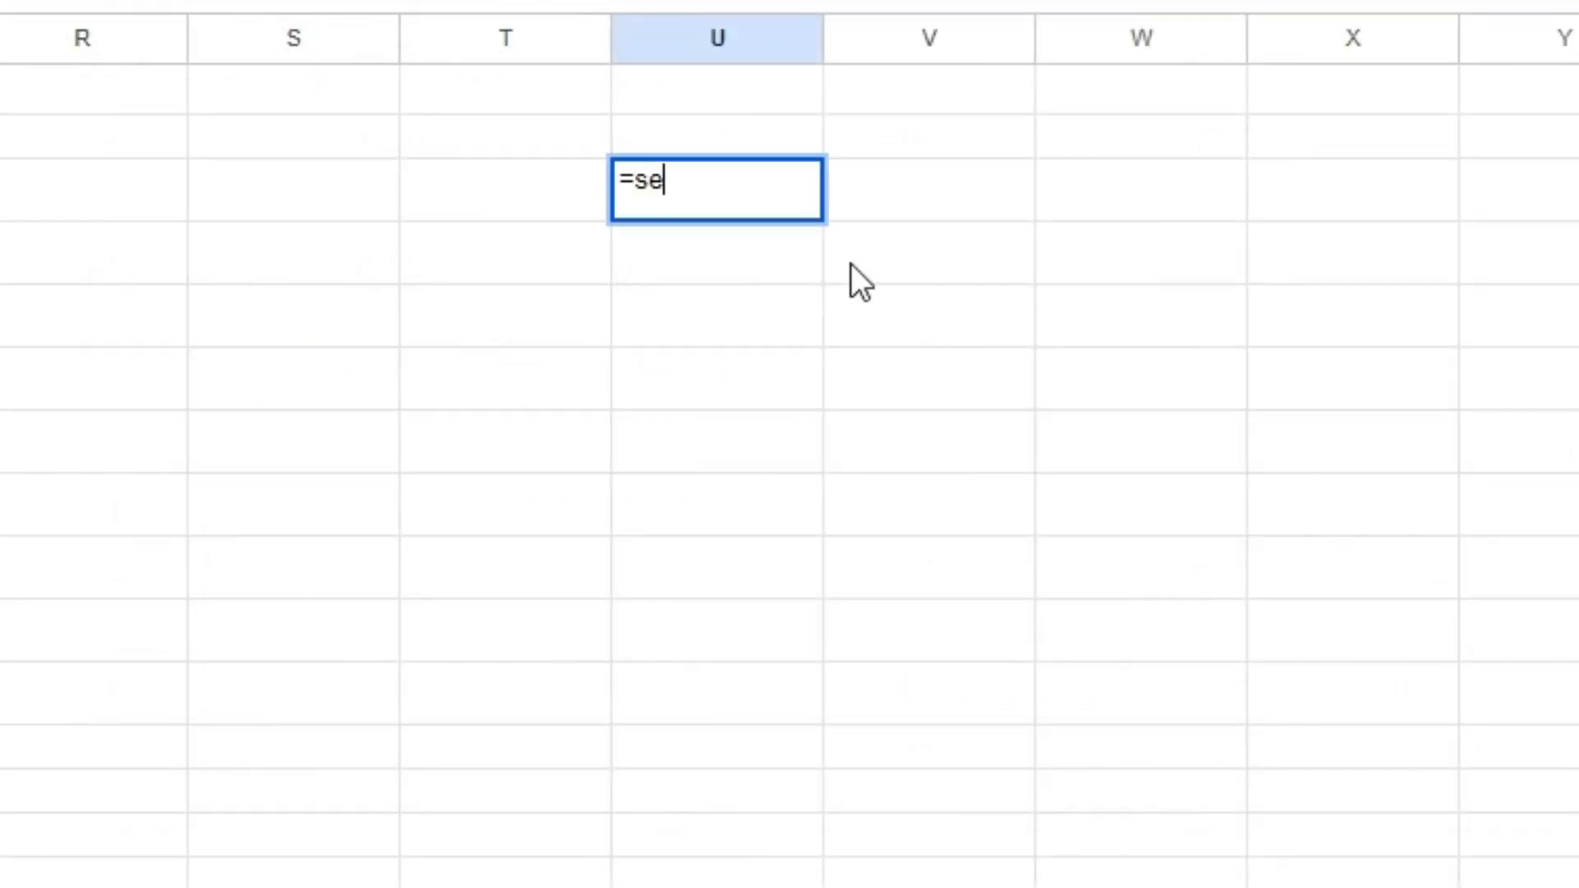
{"action": "type", "text": "quen"}
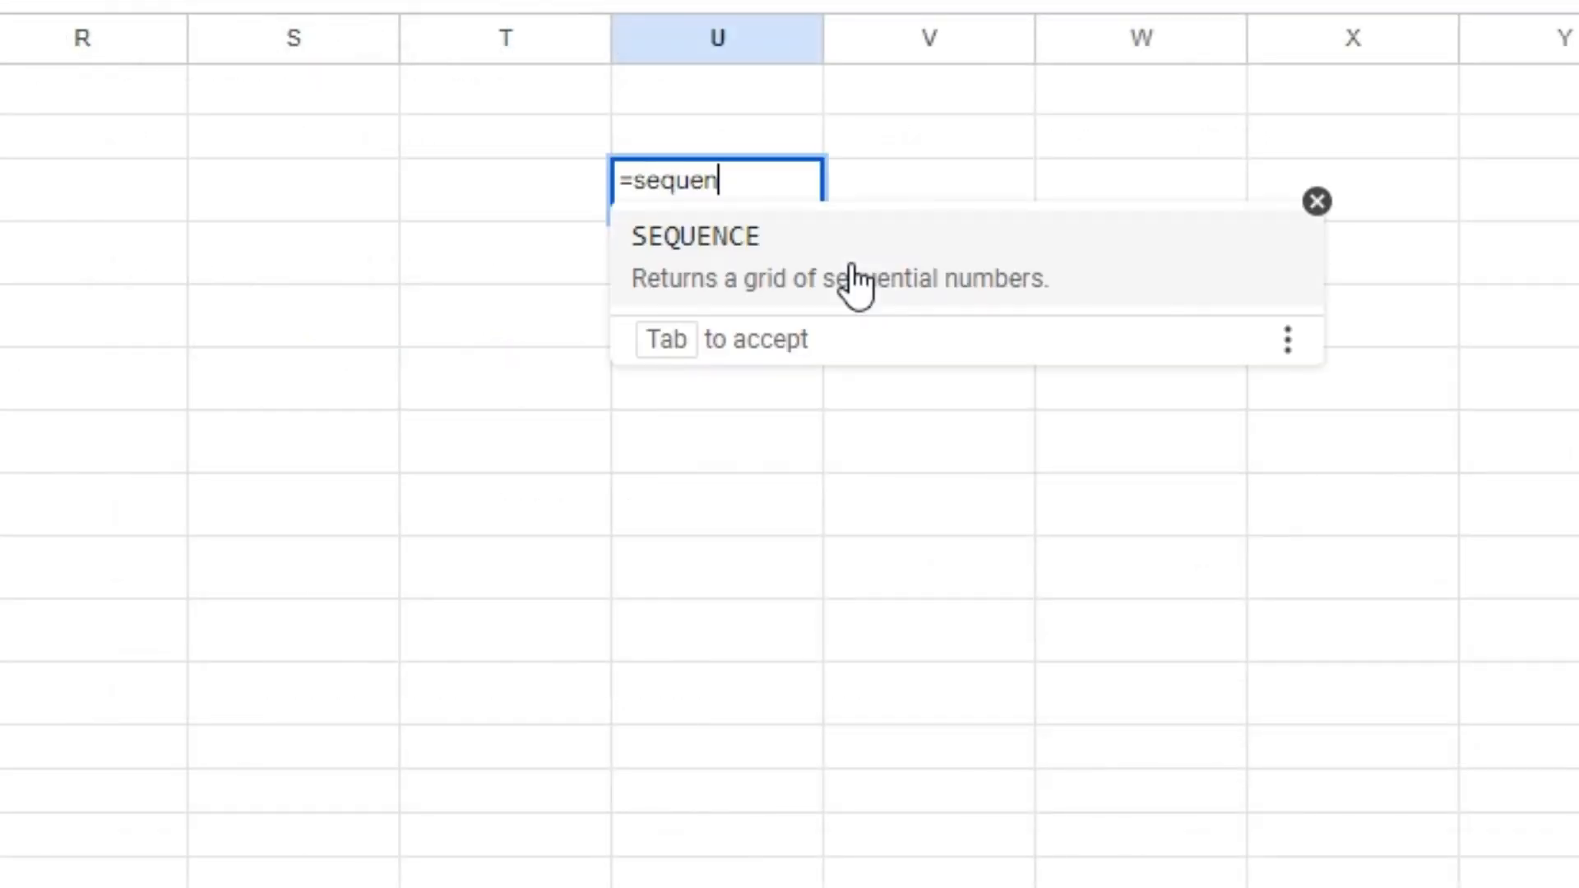
{"action": "key", "text": "Tab"}
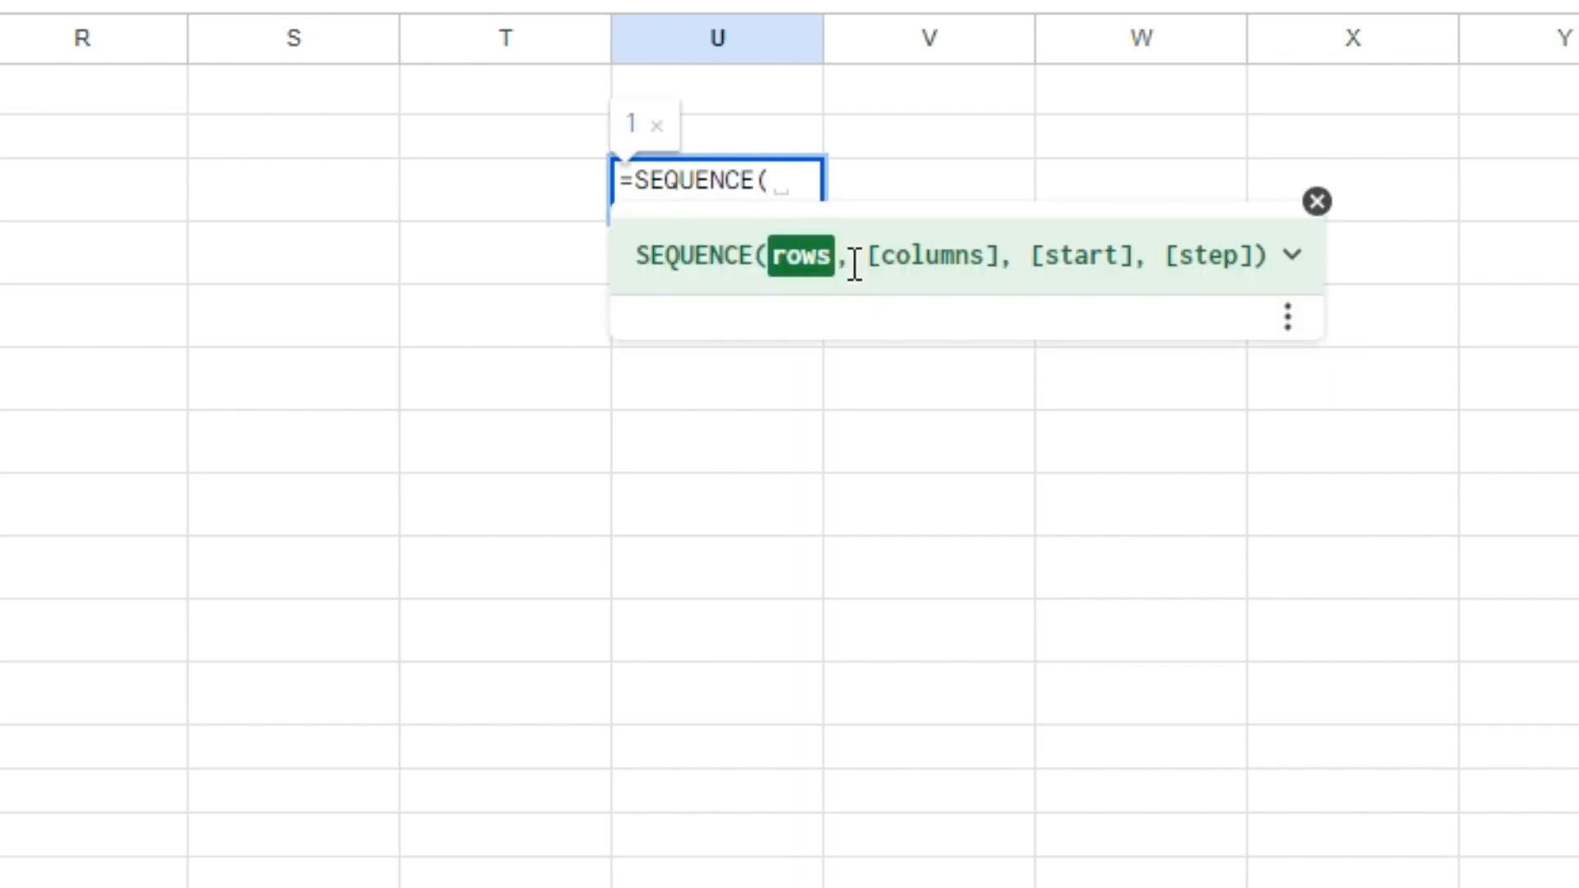
{"action": "type", "text": "10)"}
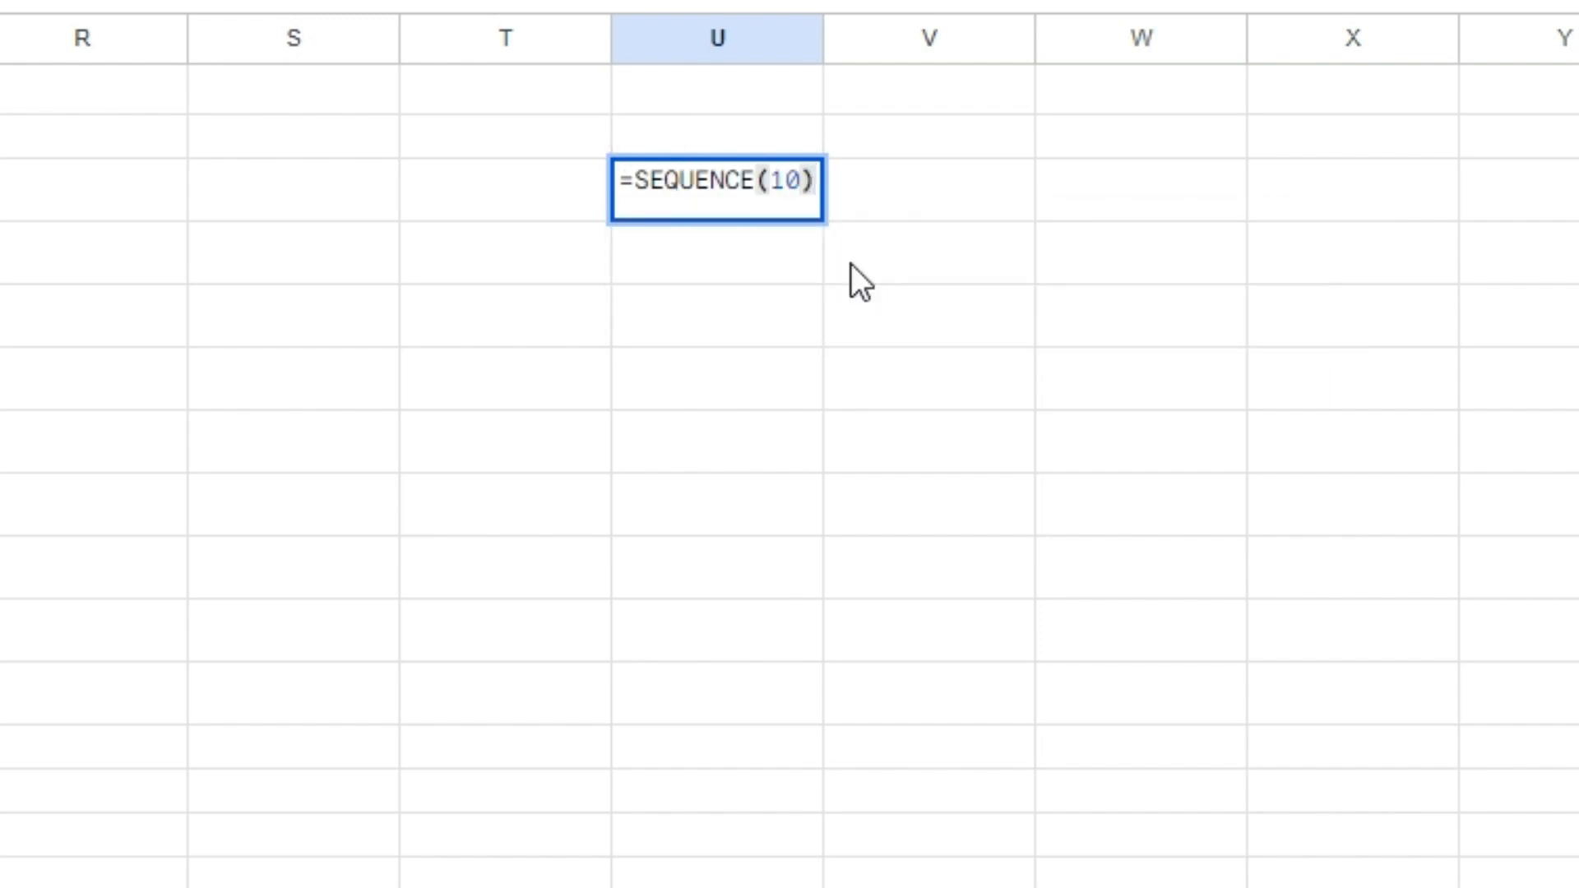
{"action": "key", "text": "Return"}
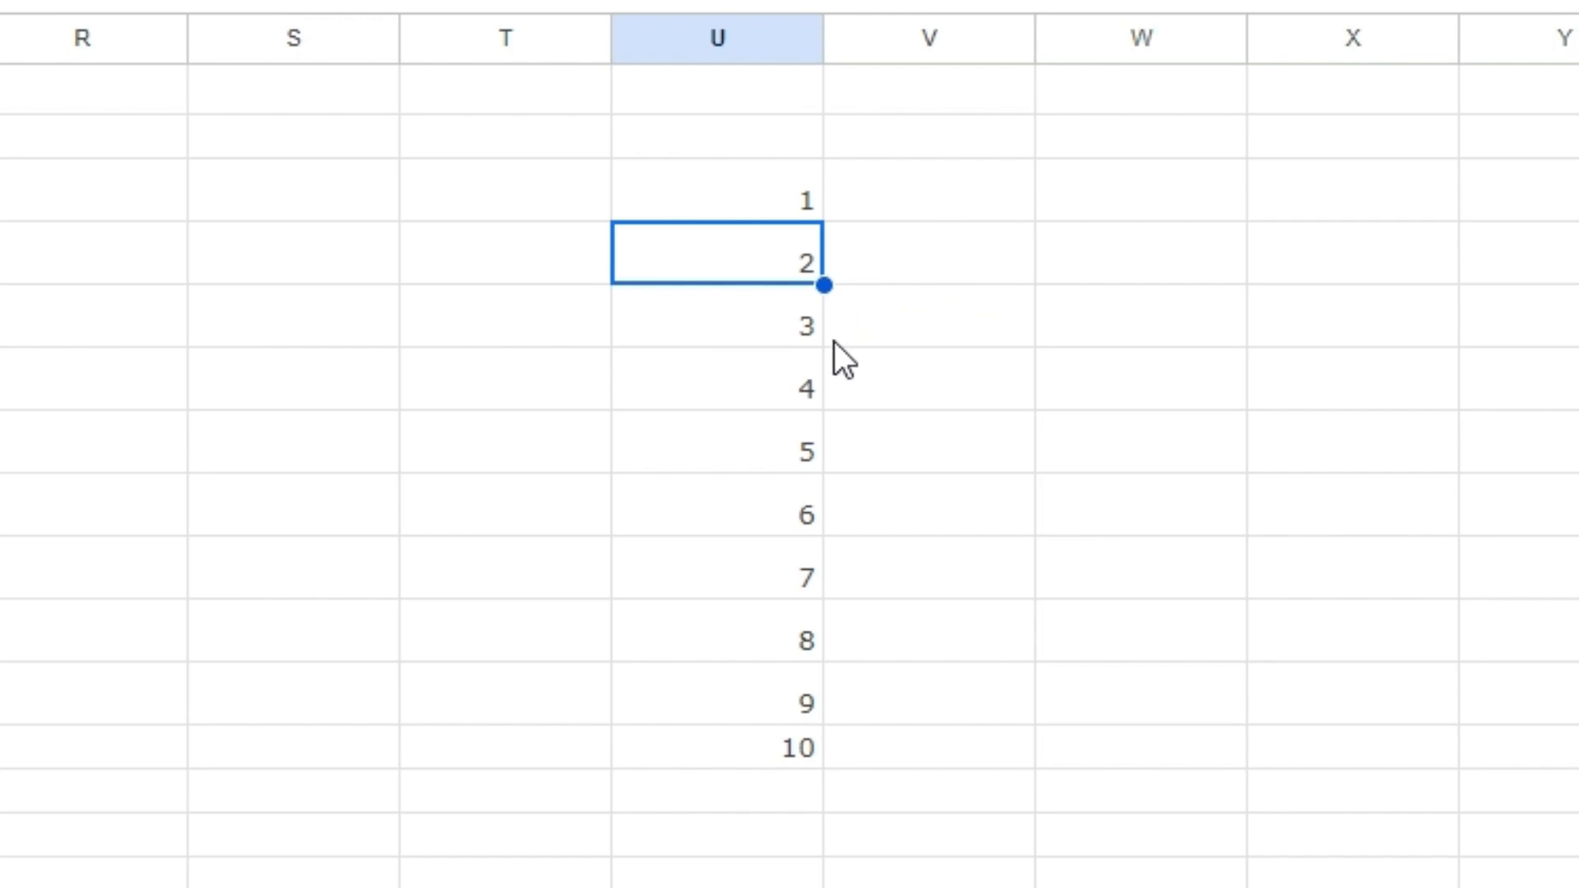
Step: Add a columns argument of 1 to the U3 formula, making it =SEQUENCE(10,1)
{"action": "left_click", "coordinate": [683, 199]}
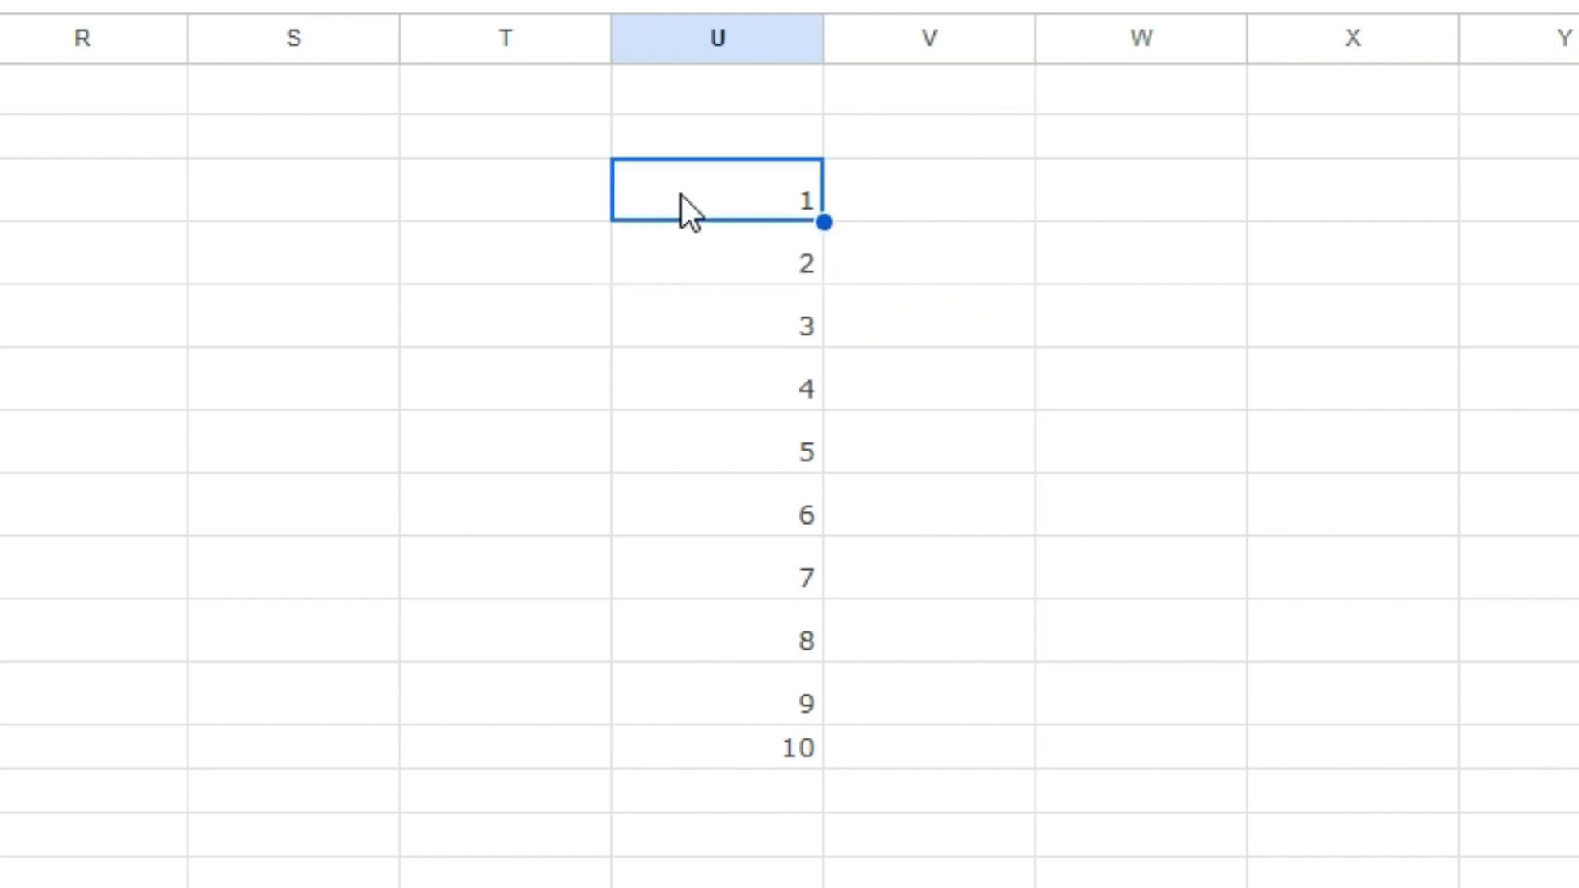
{"action": "left_click", "coordinate": [50, 2]}
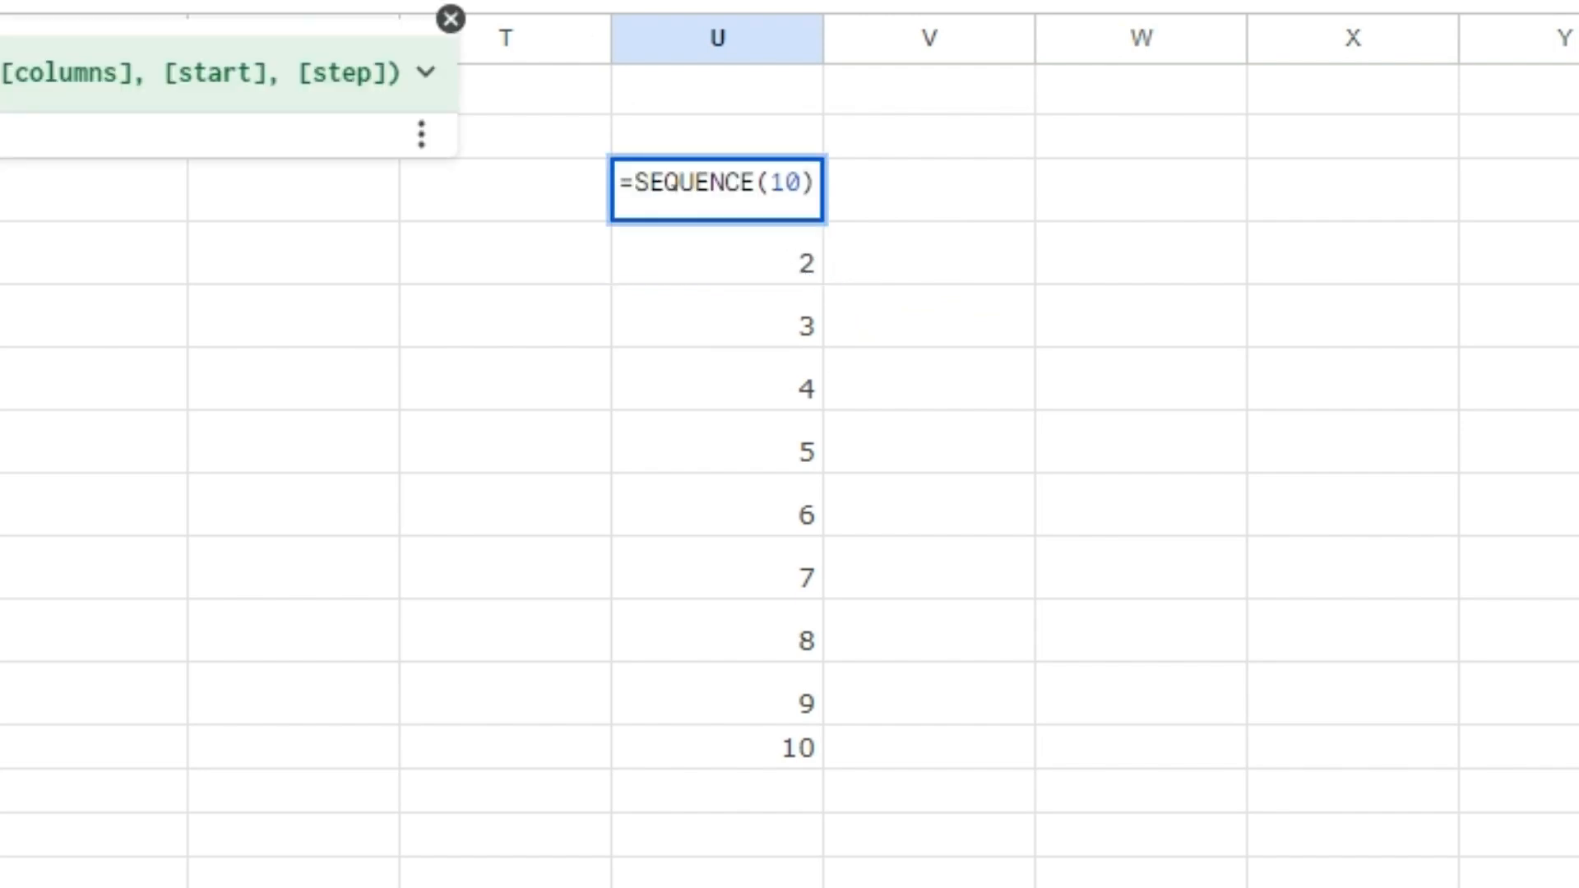
{"action": "type", "text": ",1"}
{"action": "key", "text": "Return"}
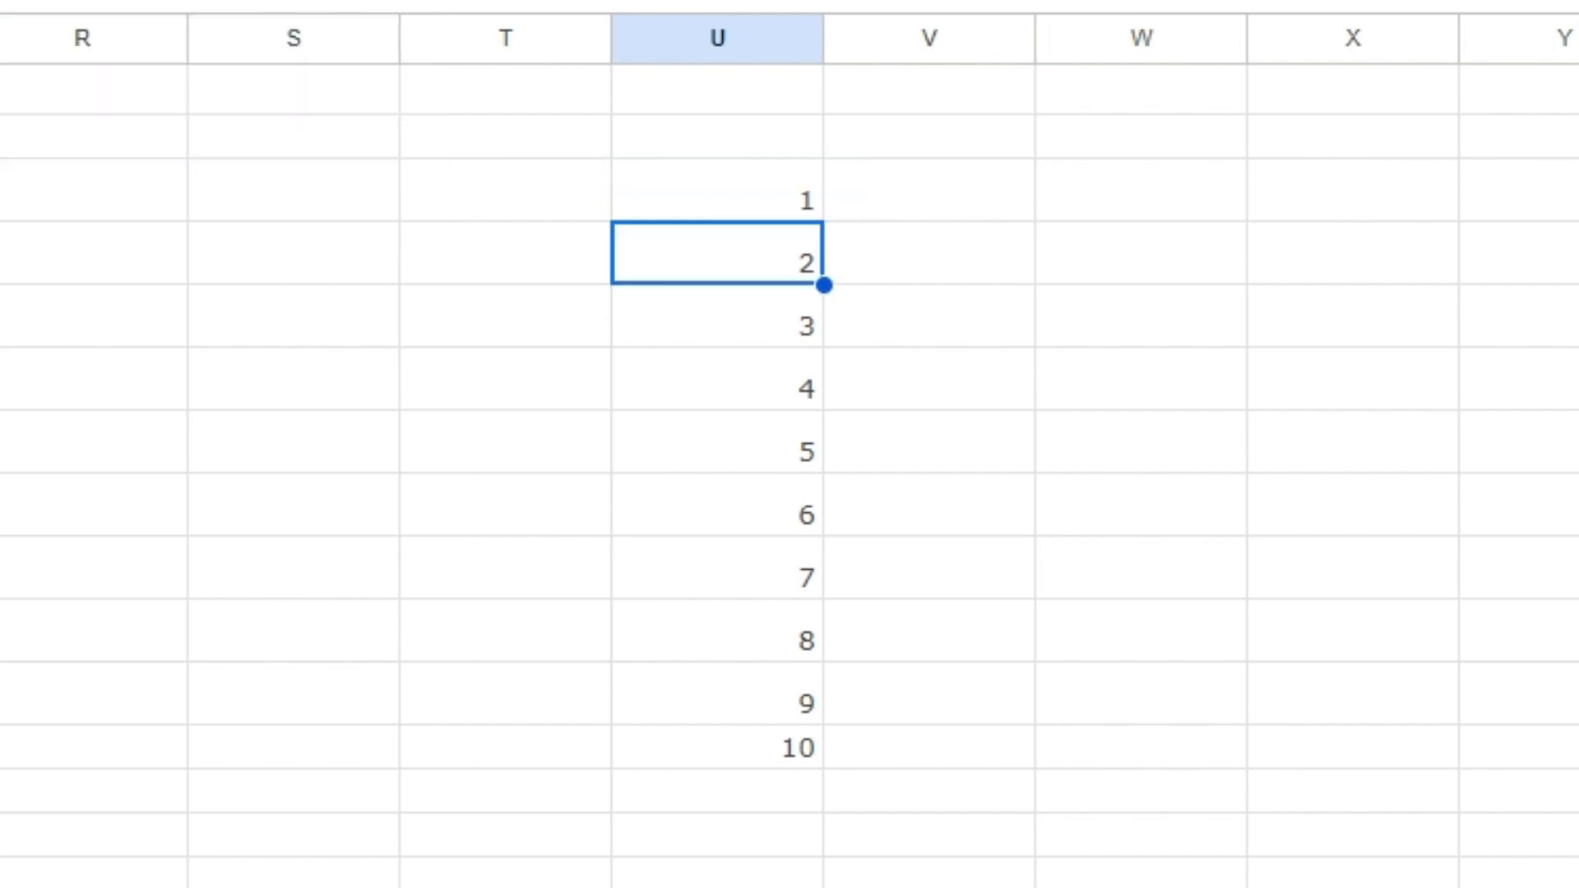
Step: Set the columns argument of the U3 formula to 2, making it =SEQUENCE(10,2)
{"action": "left_click", "coordinate": [780, 191]}
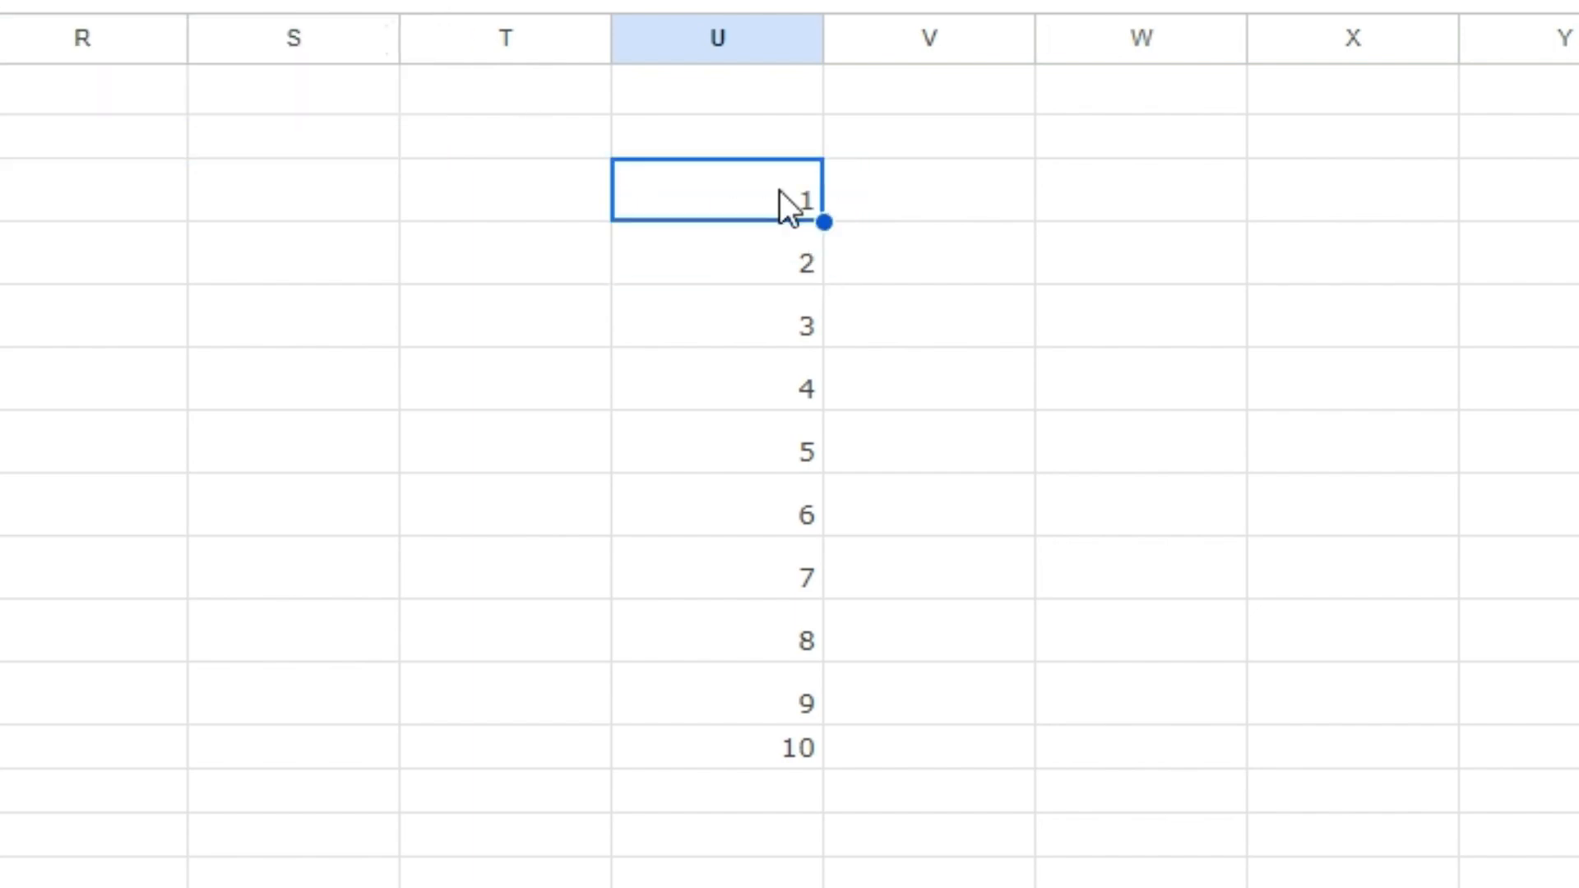
{"action": "left_click", "coordinate": [28, 2]}
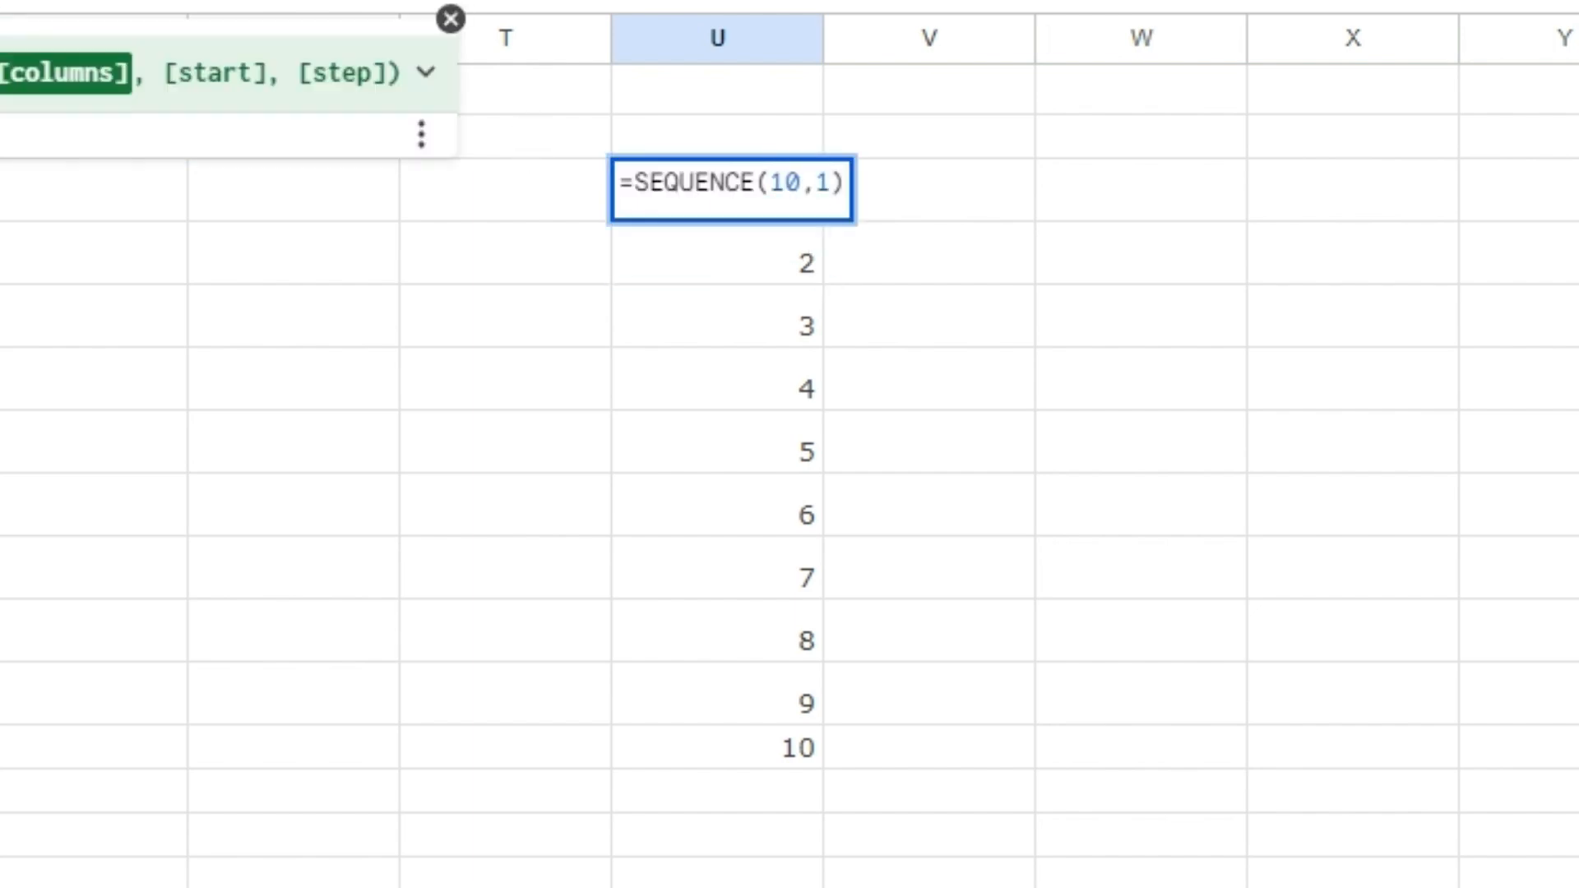
{"action": "key", "text": "BackSpace"}
{"action": "type", "text": "2"}
{"action": "key", "text": "Return"}
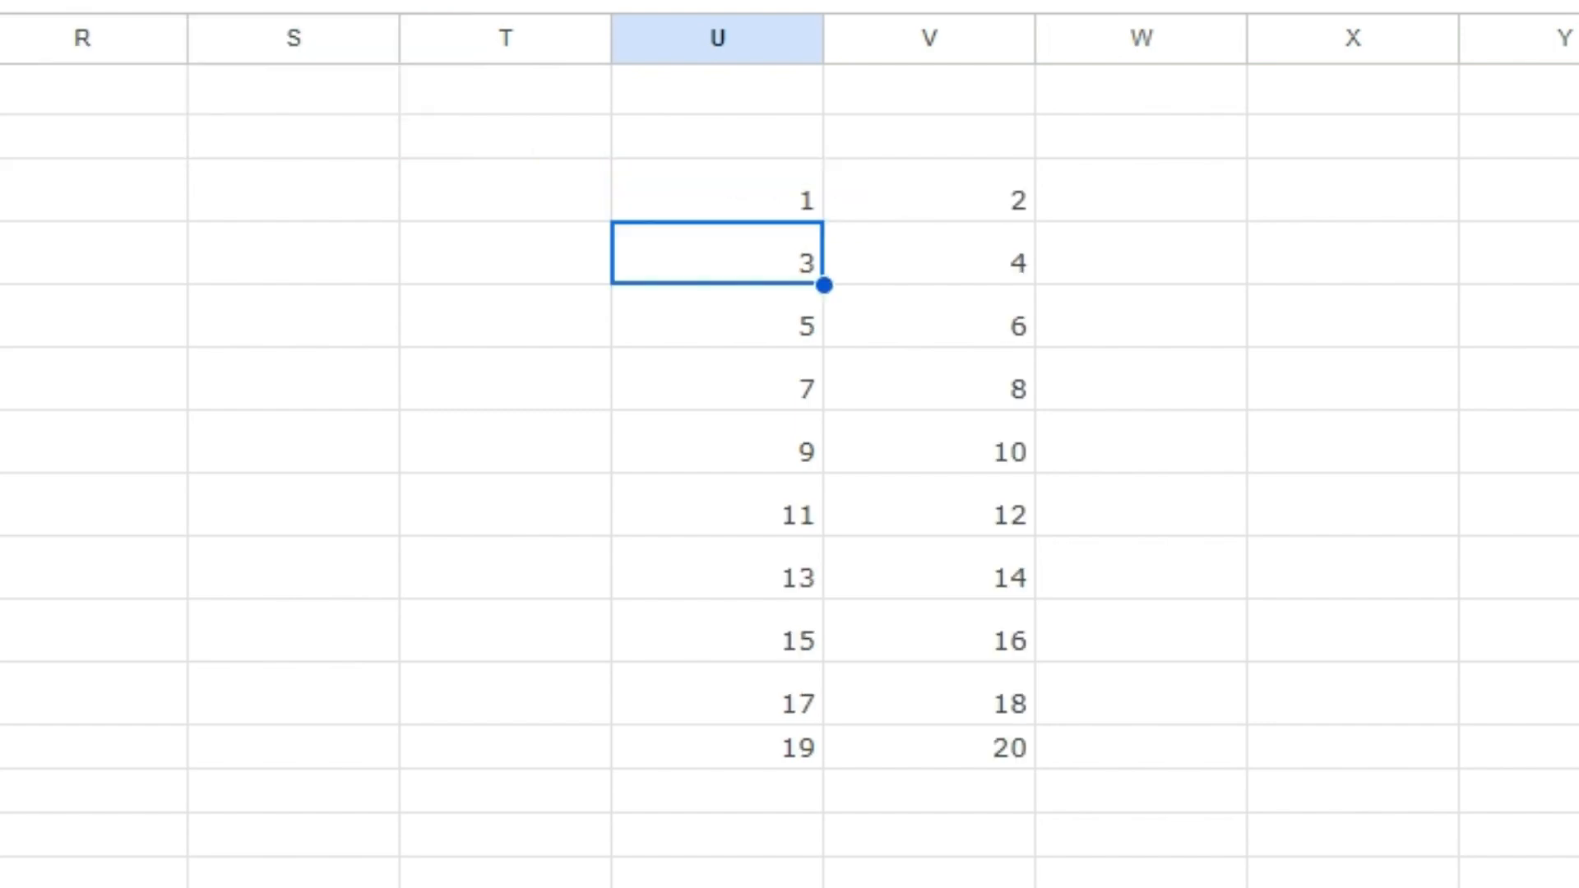
{"action": "left_click", "coordinate": [687, 174]}
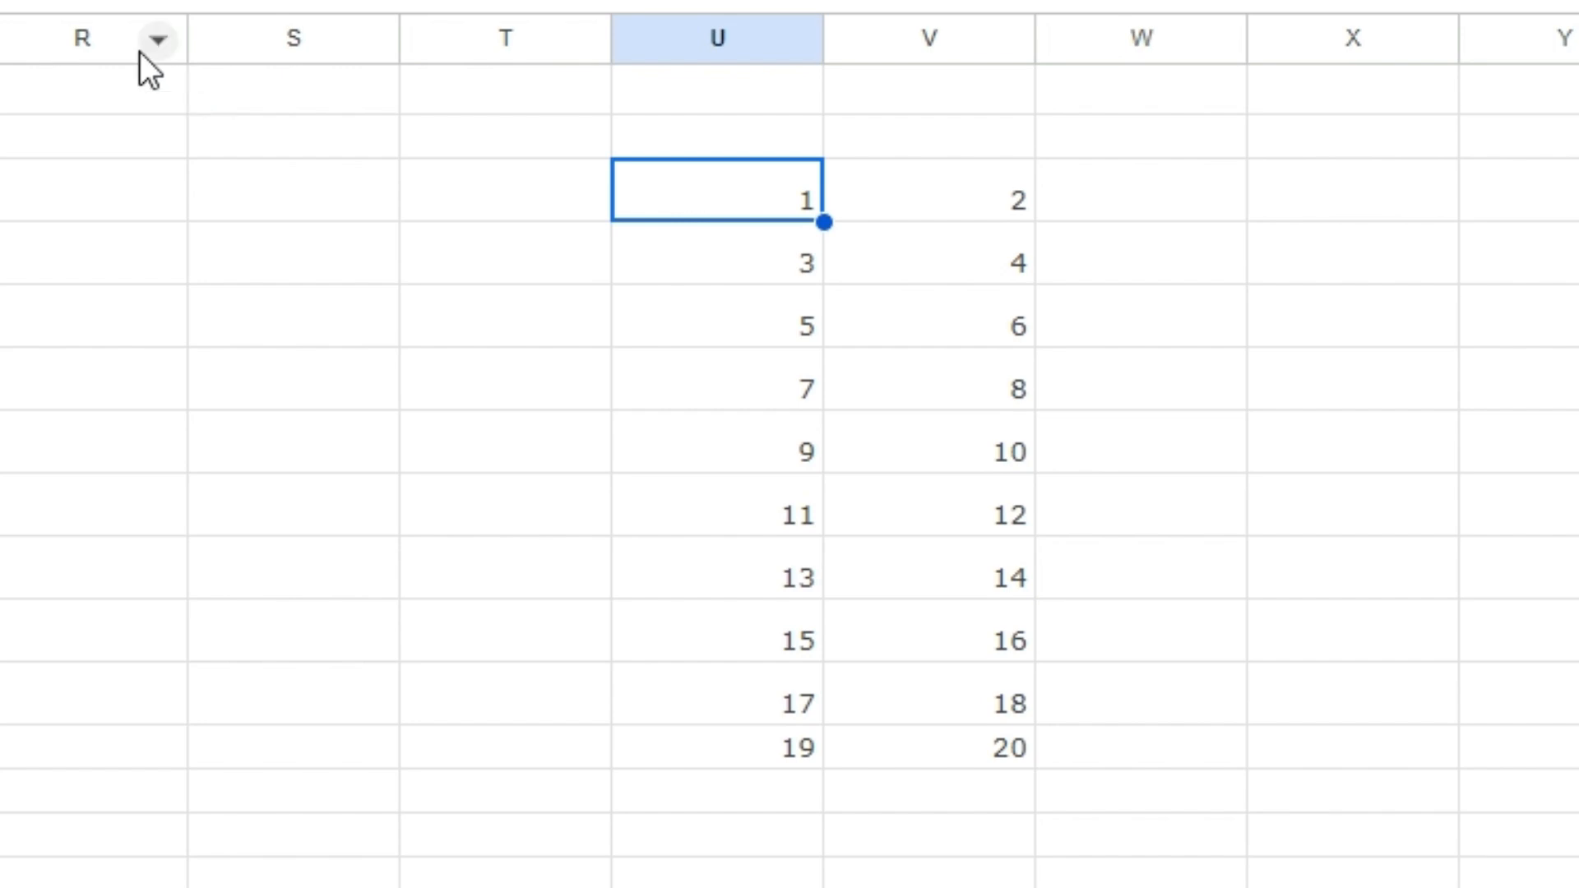
Step: Add a start argument of 10 to the U3 formula, making it =SEQUENCE(10,2,10)
{"action": "double_click", "coordinate": [50, 1]}
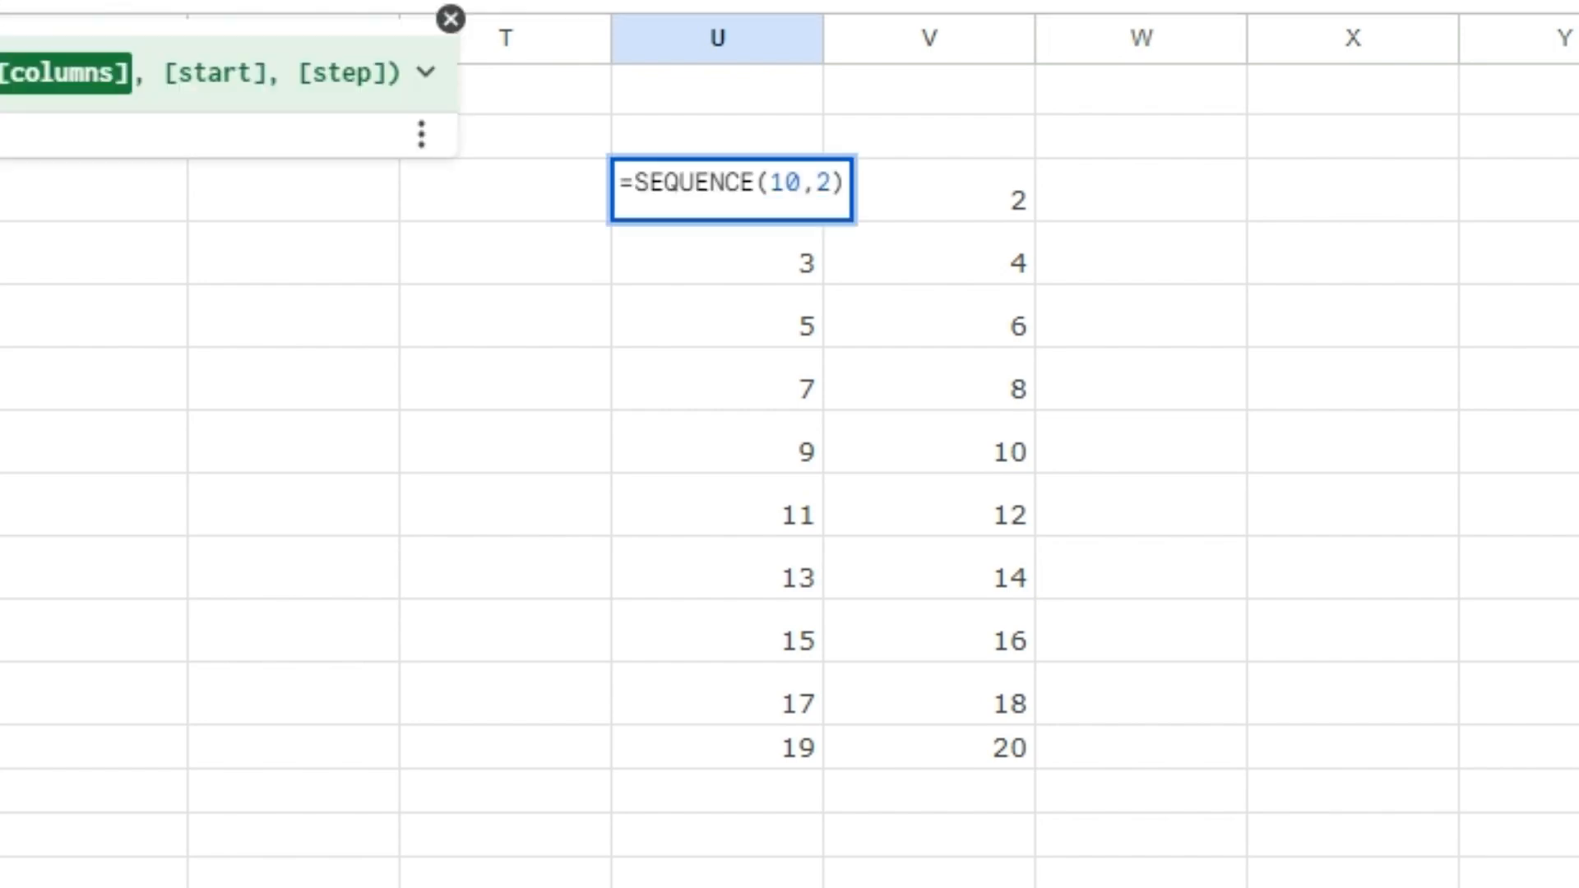
{"action": "type", "text": ",10"}
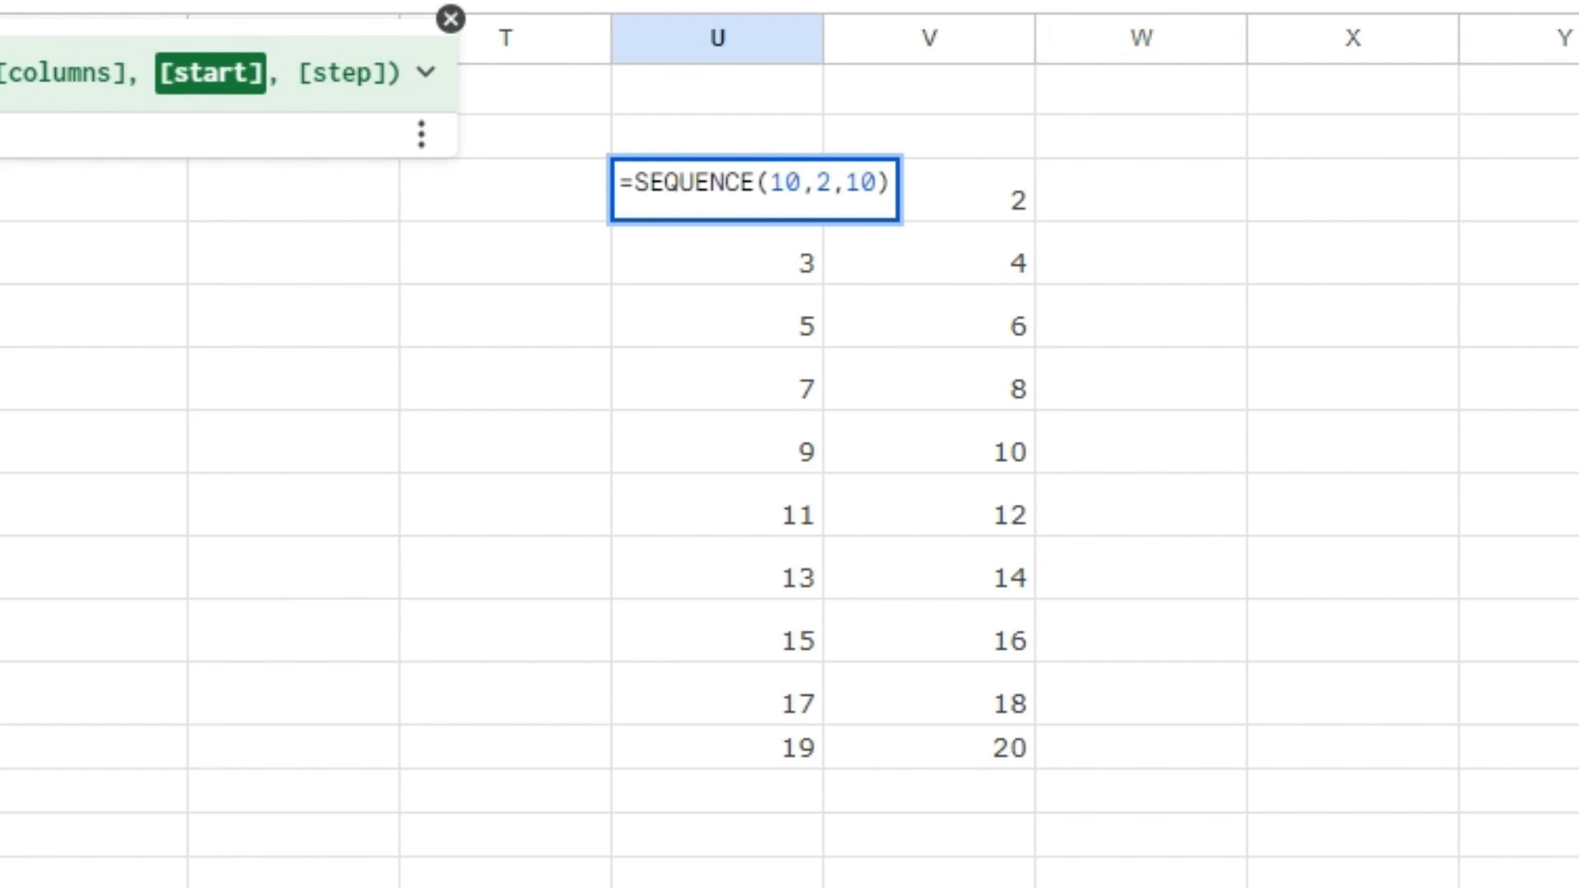
{"action": "key", "text": "Return"}
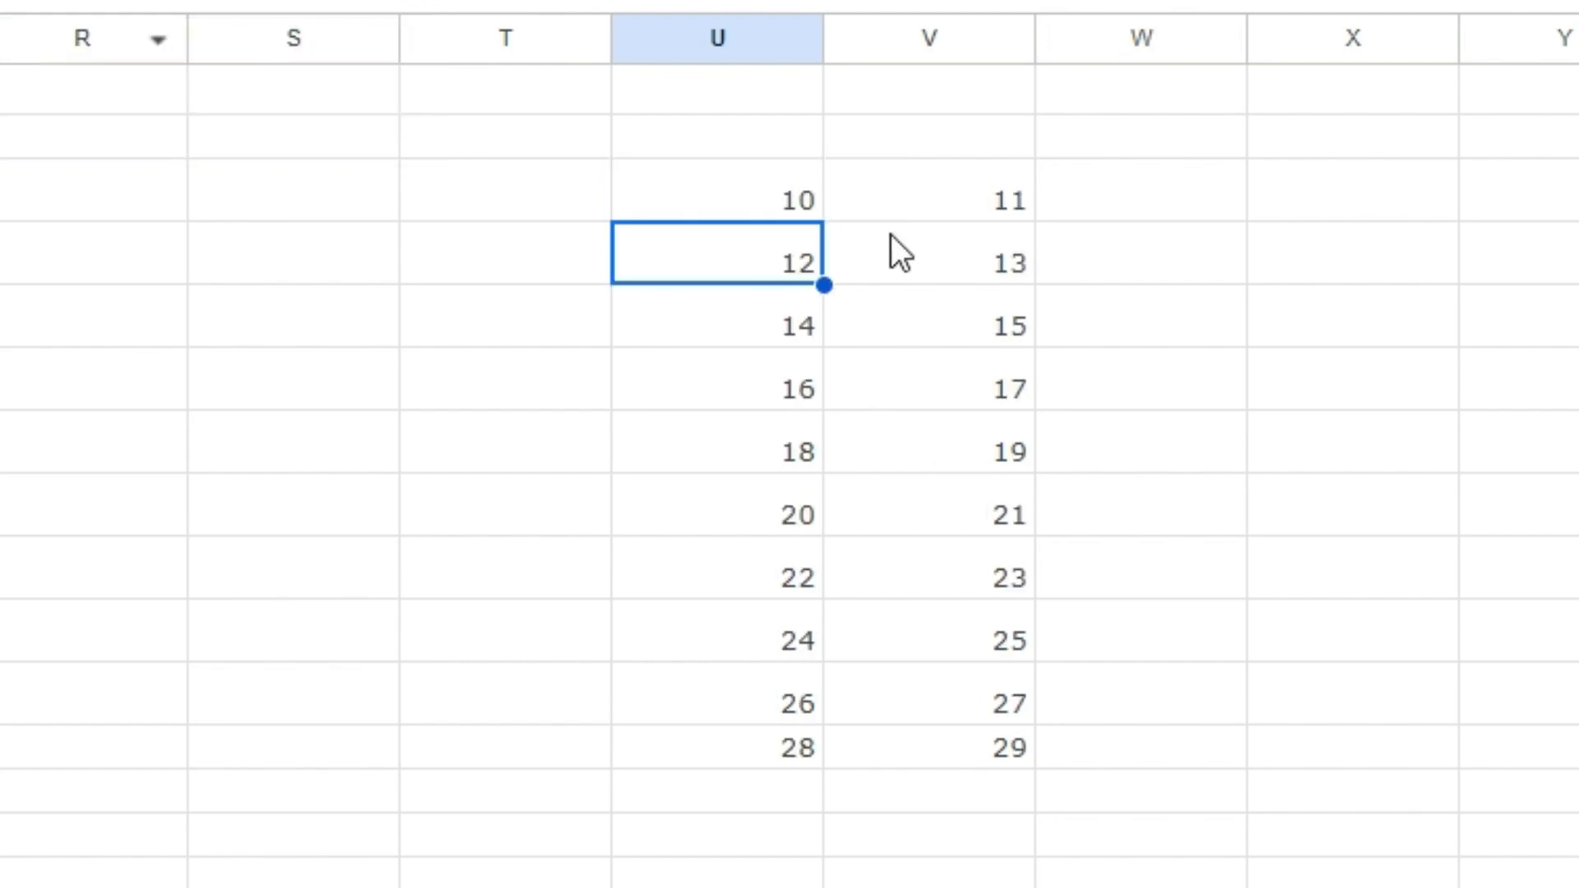
Step: Add a step argument of 2 to the U3 formula, making it =SEQUENCE(10,2,10,2)
{"action": "left_click", "coordinate": [792, 194]}
{"action": "key", "text": "F2"}
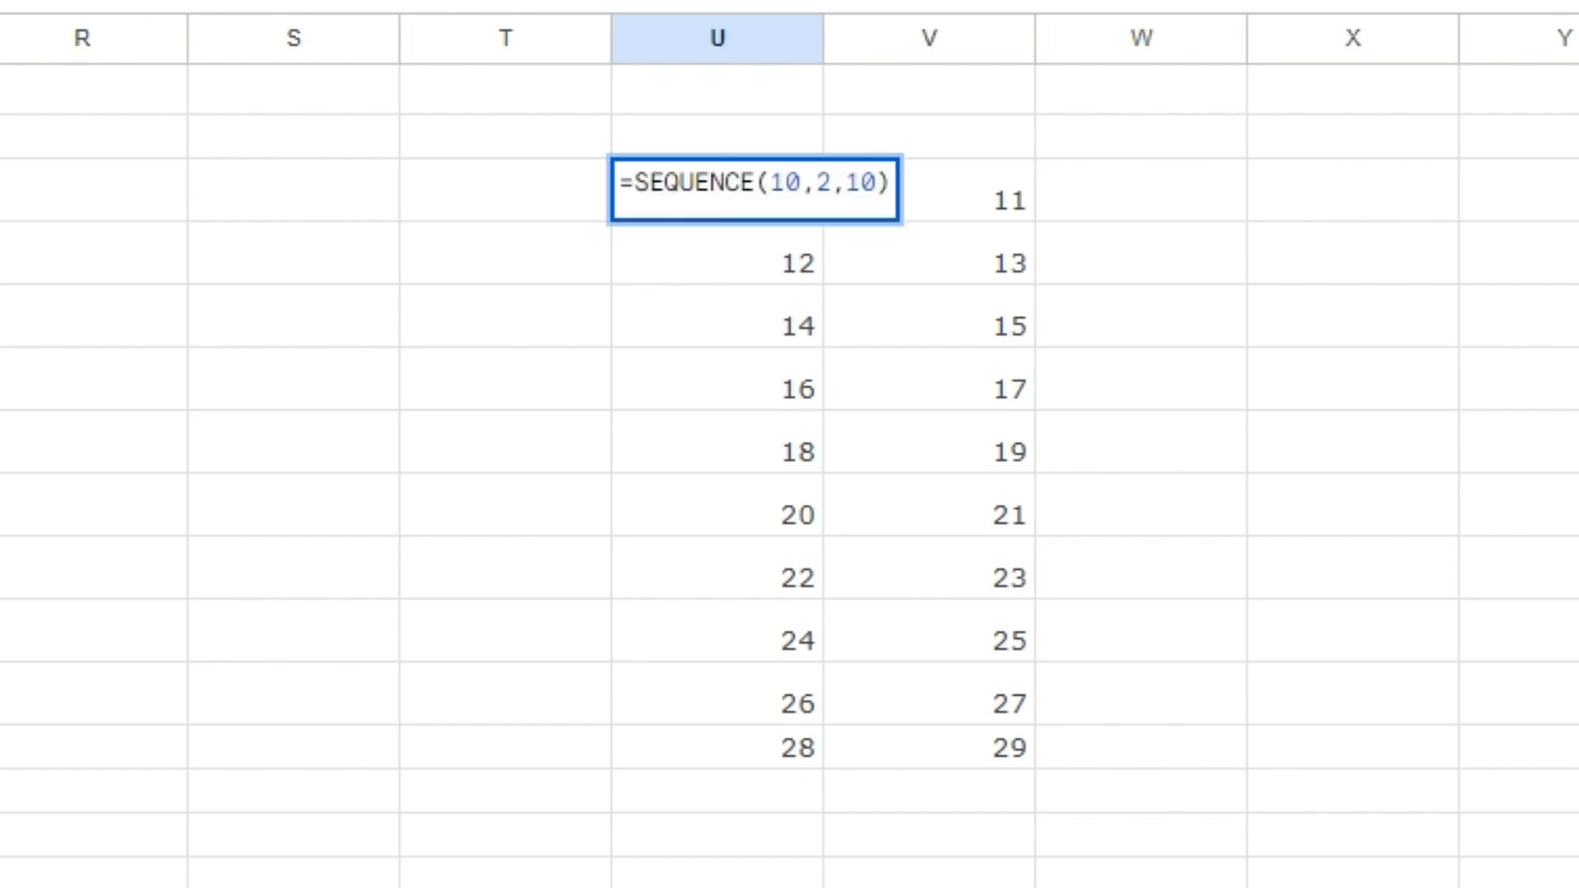
{"action": "type", "text": ",2"}
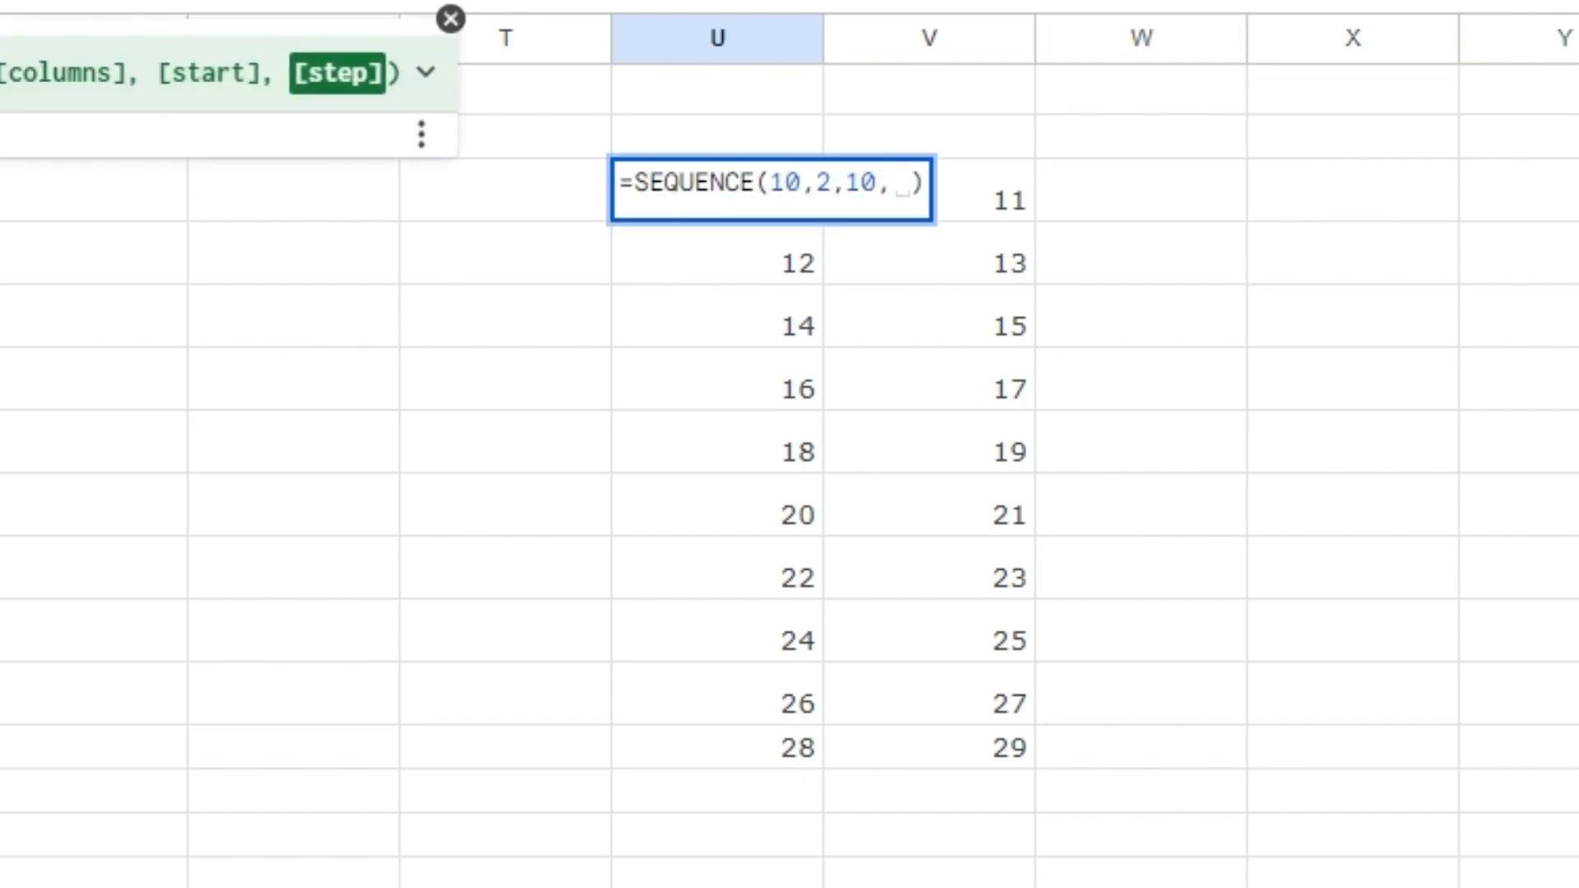
{"action": "key", "text": "Return"}
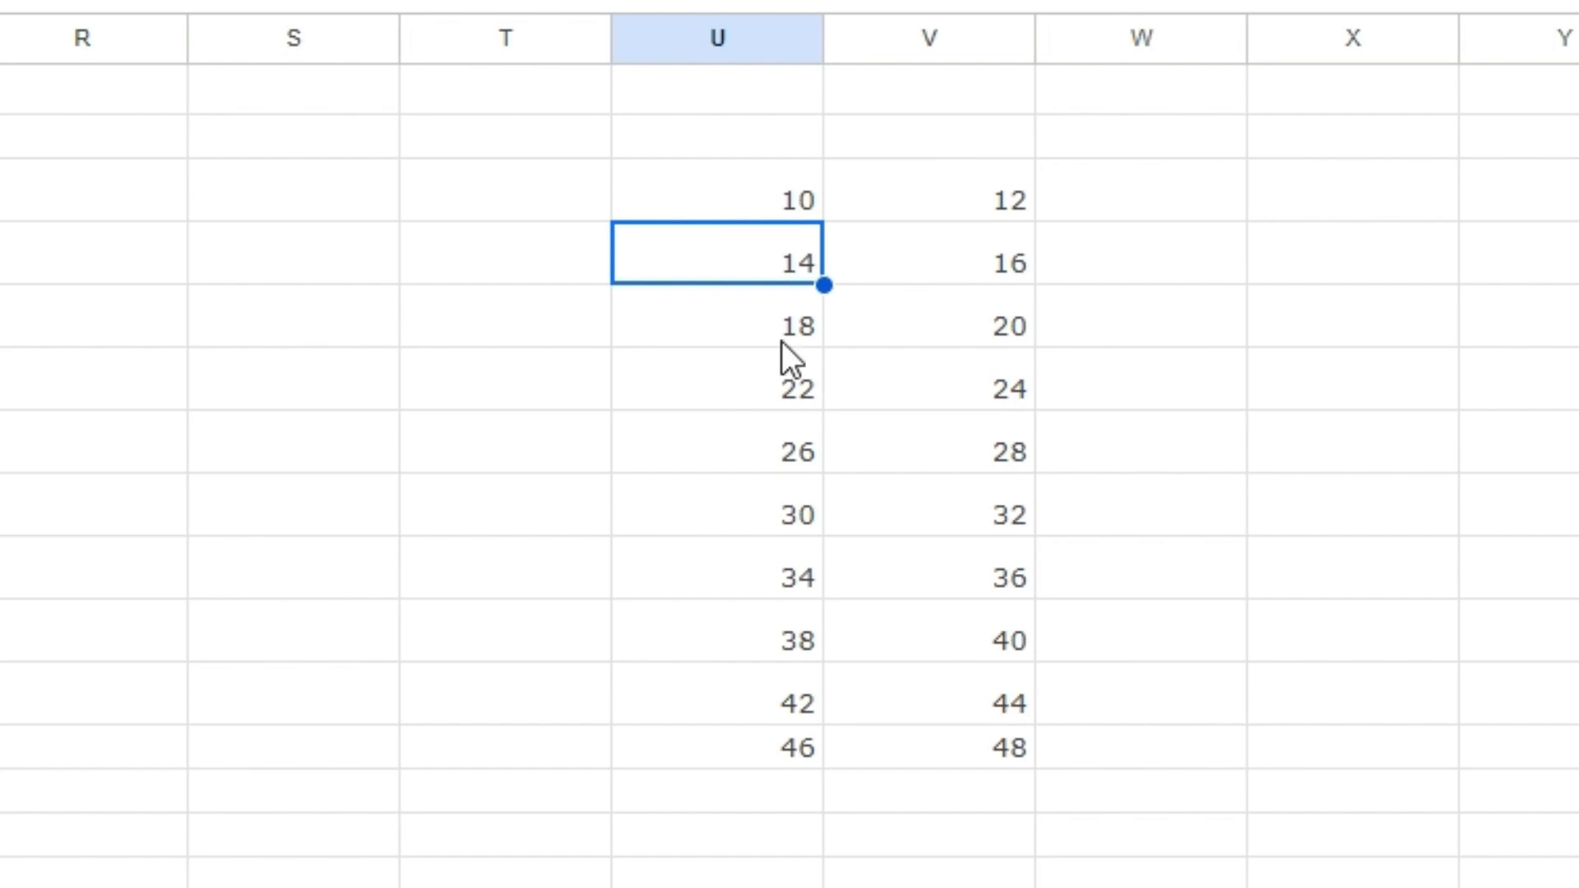
Step: Examine the contents of U3 and the cells below it to compare the formula cell with its generated values
{"action": "left_click", "coordinate": [762, 194]}
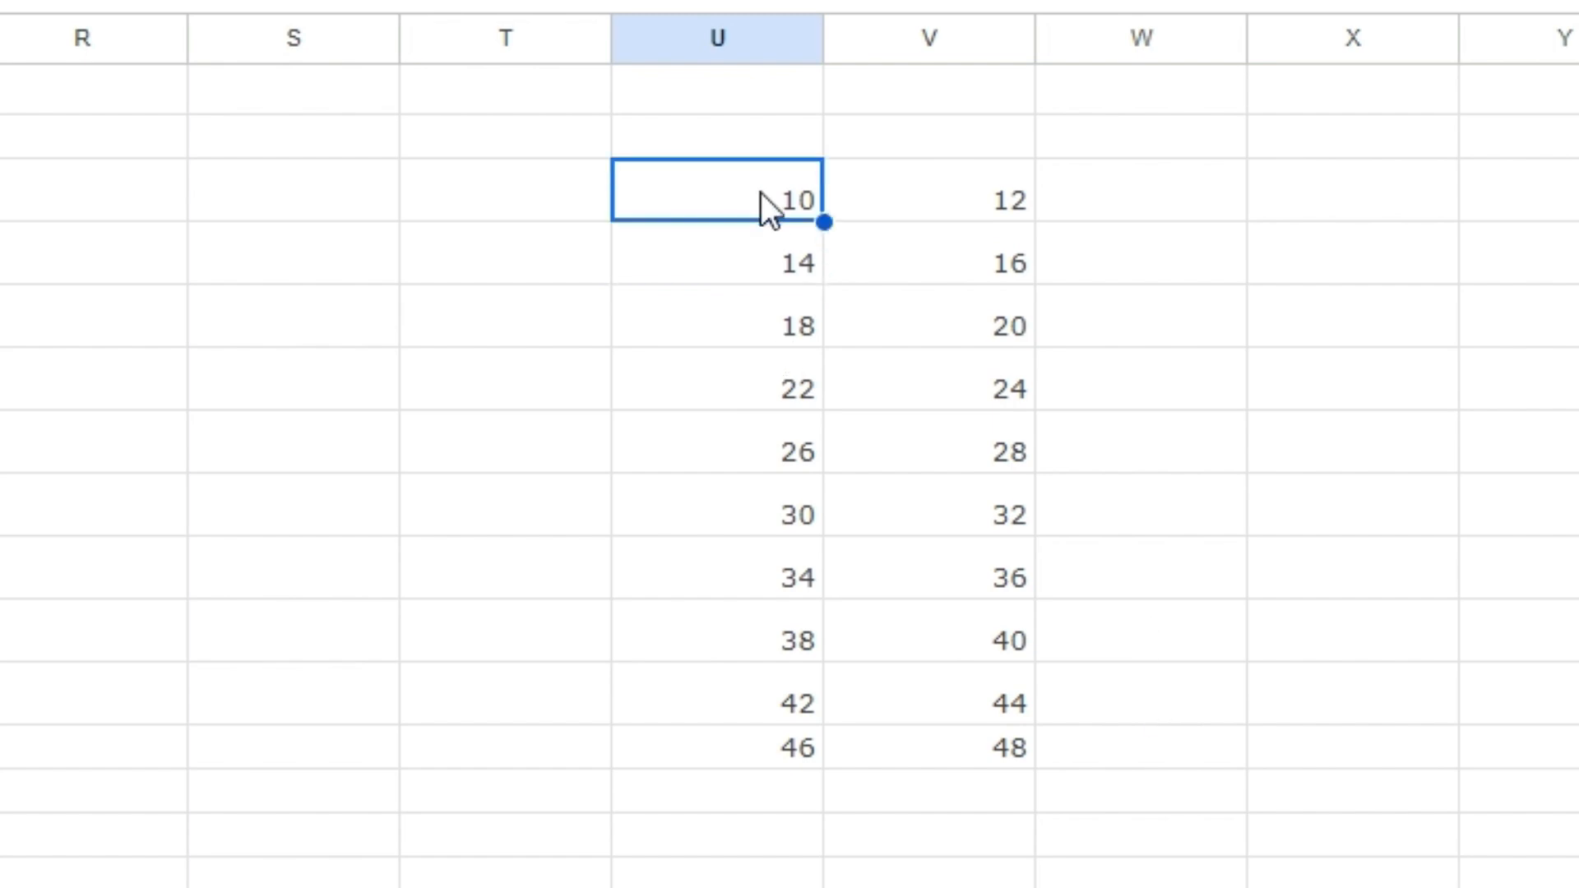
{"action": "double_click", "coordinate": [762, 192]}
{"action": "key", "text": "Escape"}
{"action": "double_click", "coordinate": [758, 320]}
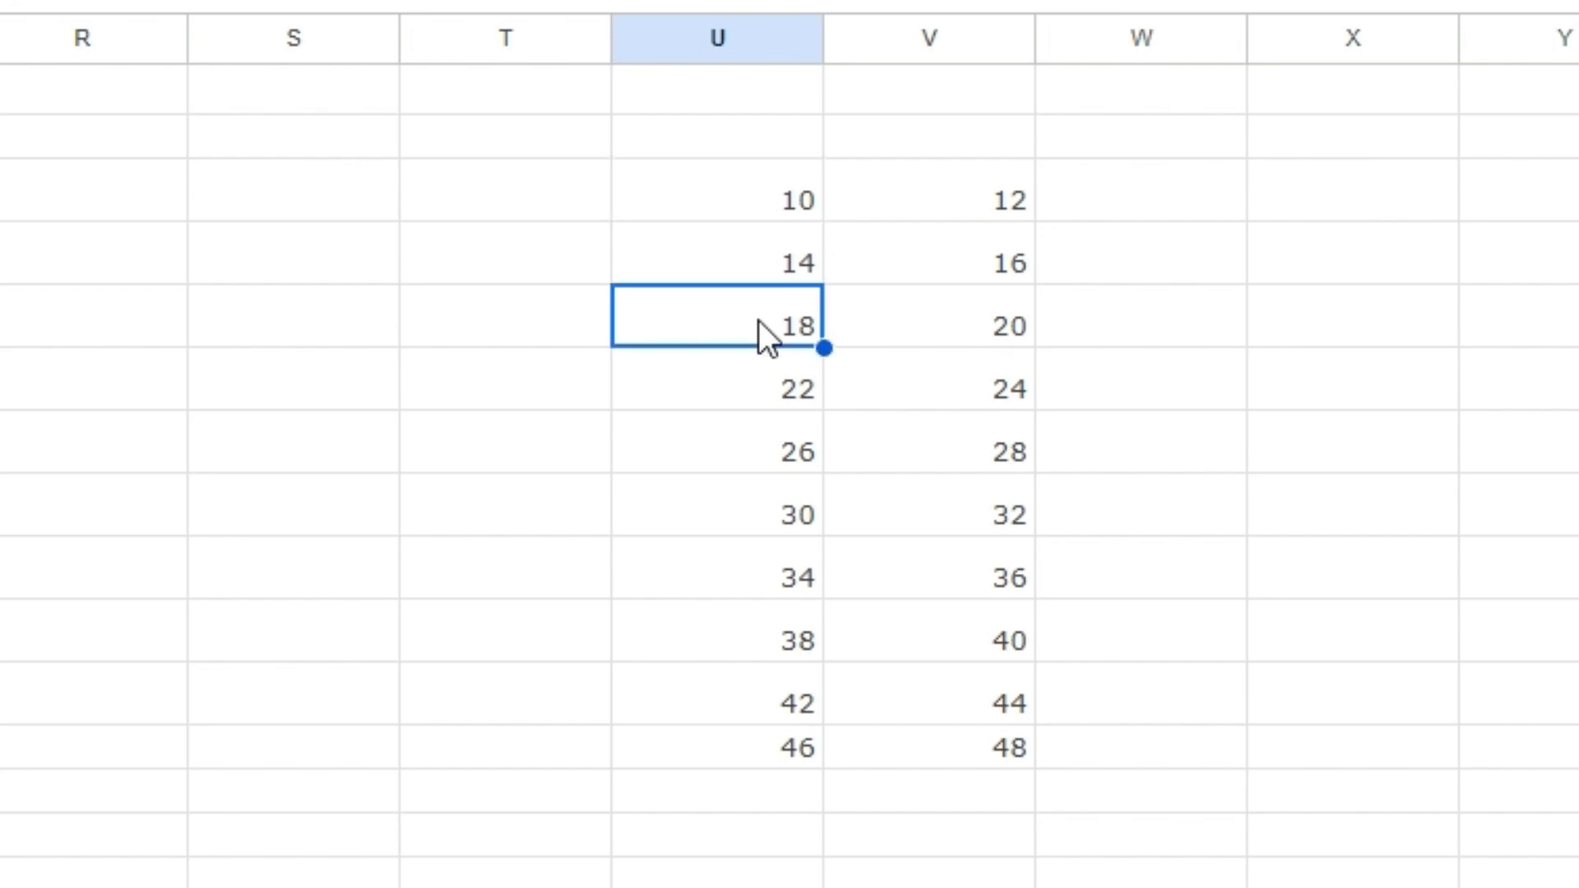
{"action": "left_click", "coordinate": [768, 421]}
{"action": "double_click", "coordinate": [775, 444]}
{"action": "left_click", "coordinate": [782, 516]}
{"action": "double_click", "coordinate": [781, 516]}
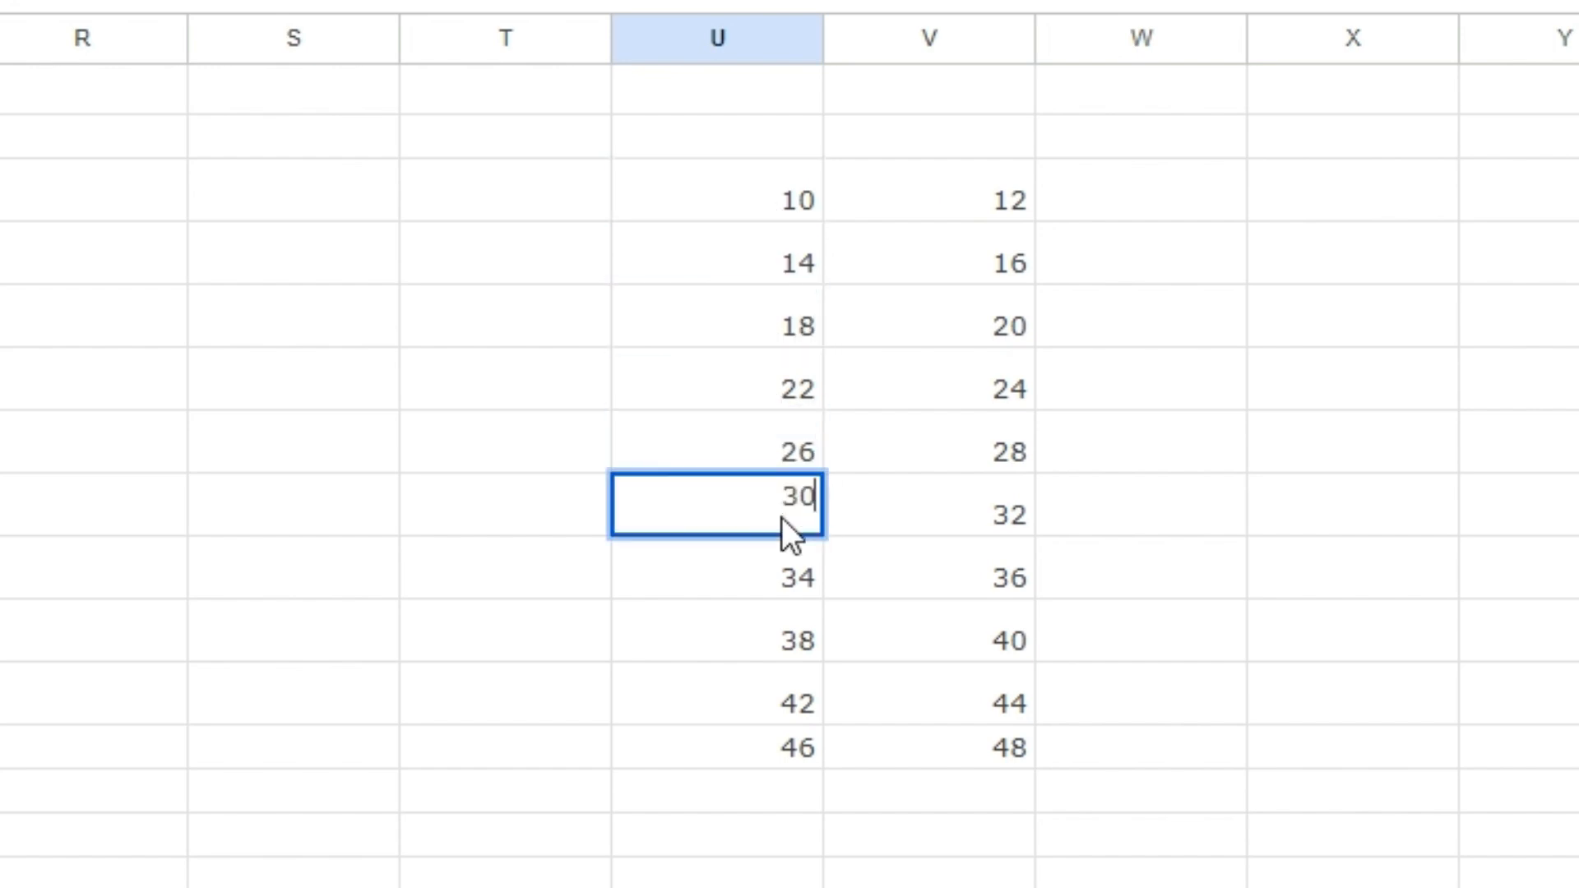
{"action": "double_click", "coordinate": [762, 586]}
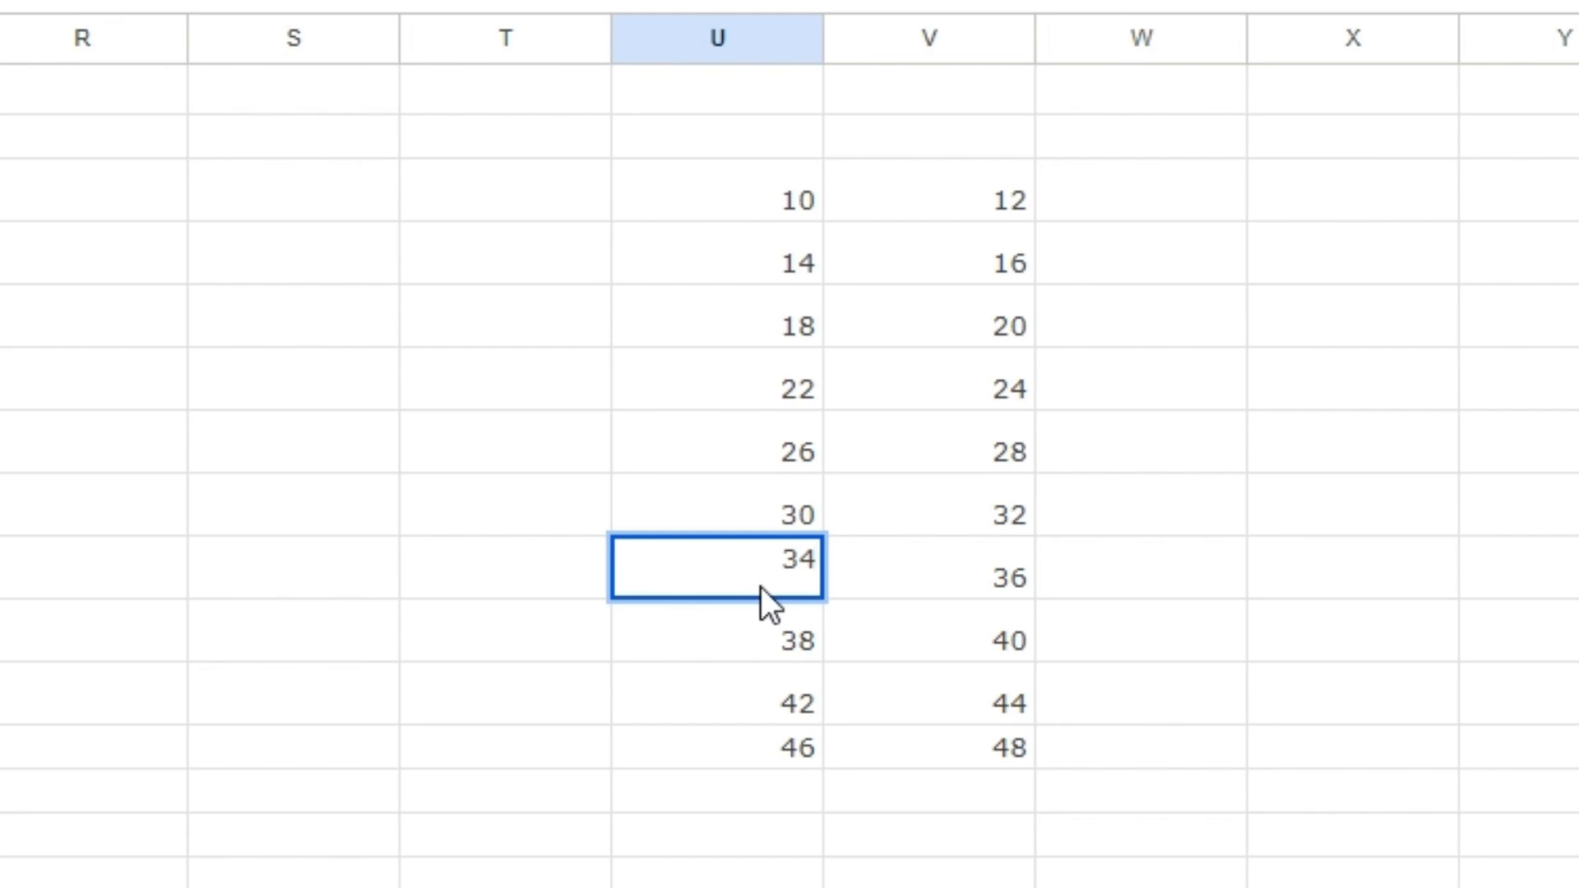
{"action": "left_click", "coordinate": [807, 654]}
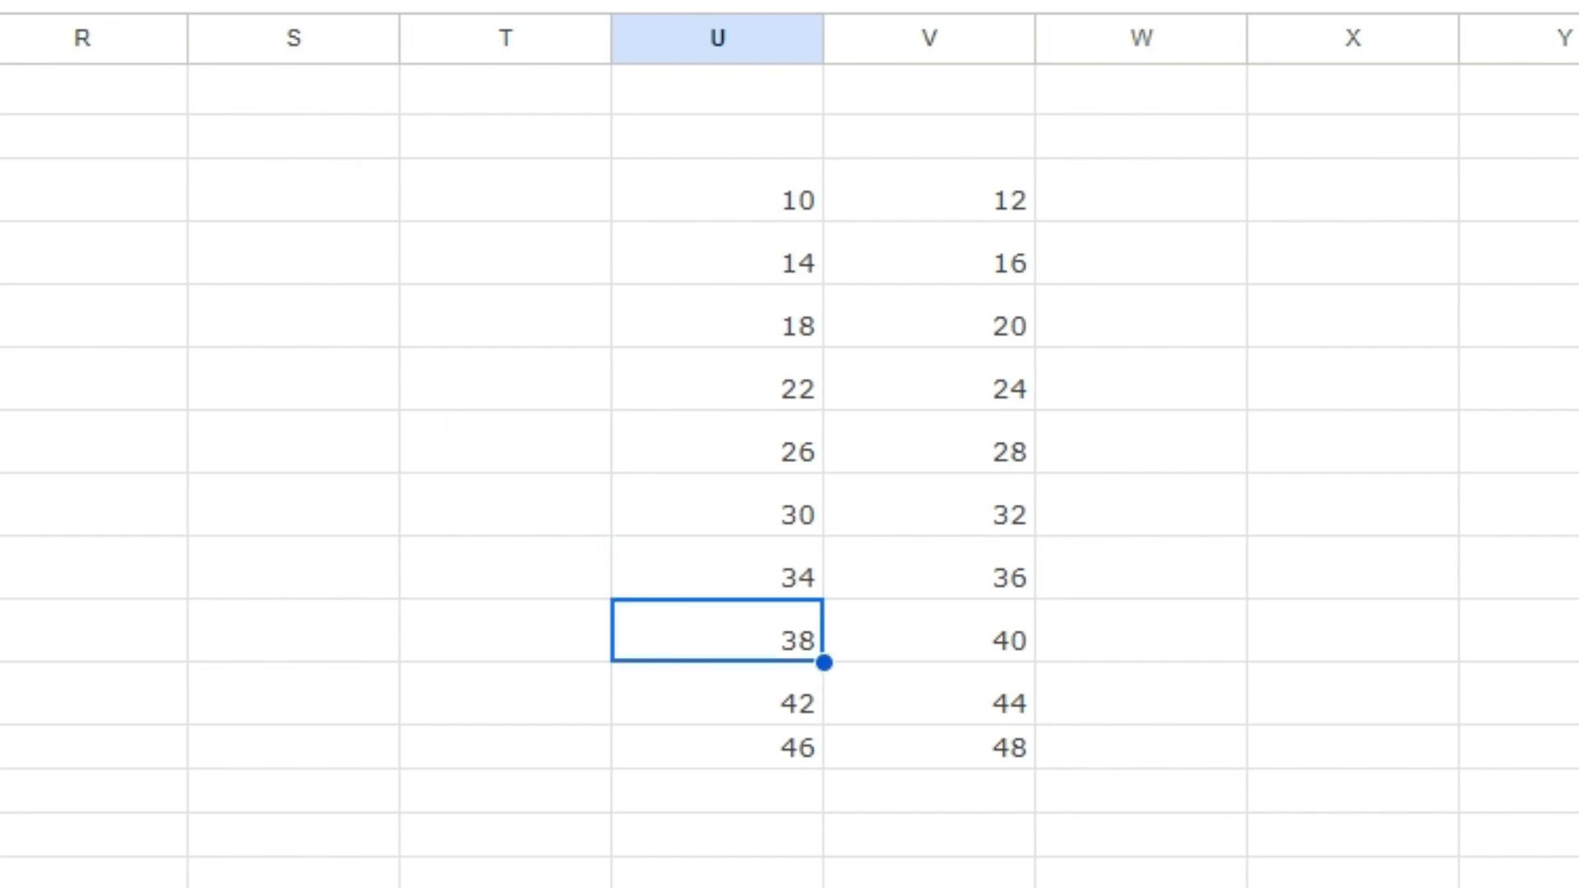
{"action": "left_click", "coordinate": [2, 378]}
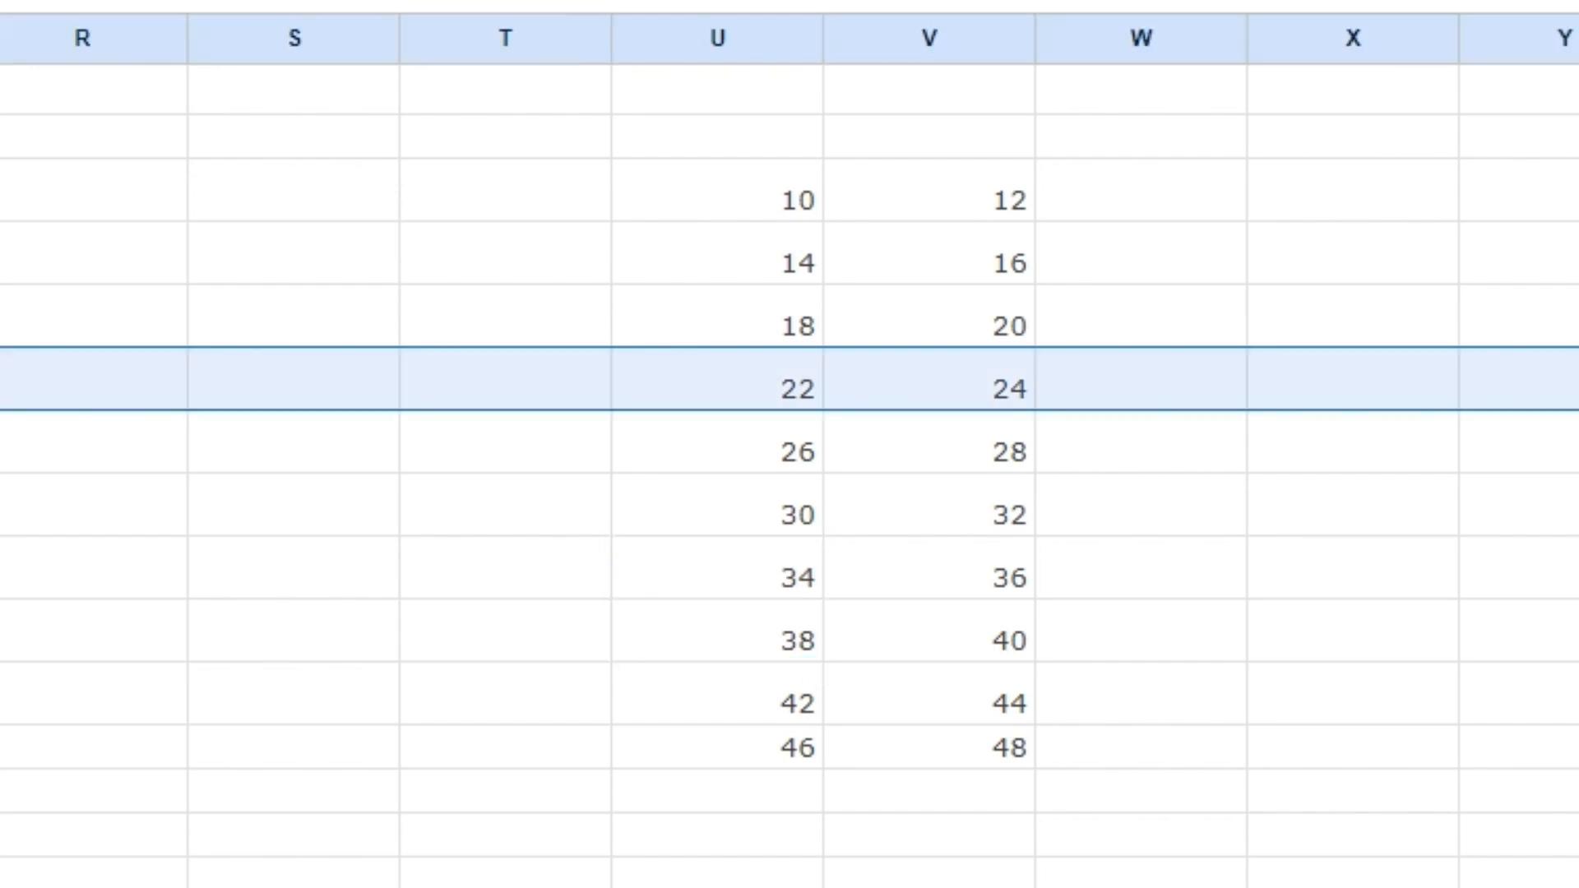
{"action": "right_click", "coordinate": [1, 366]}
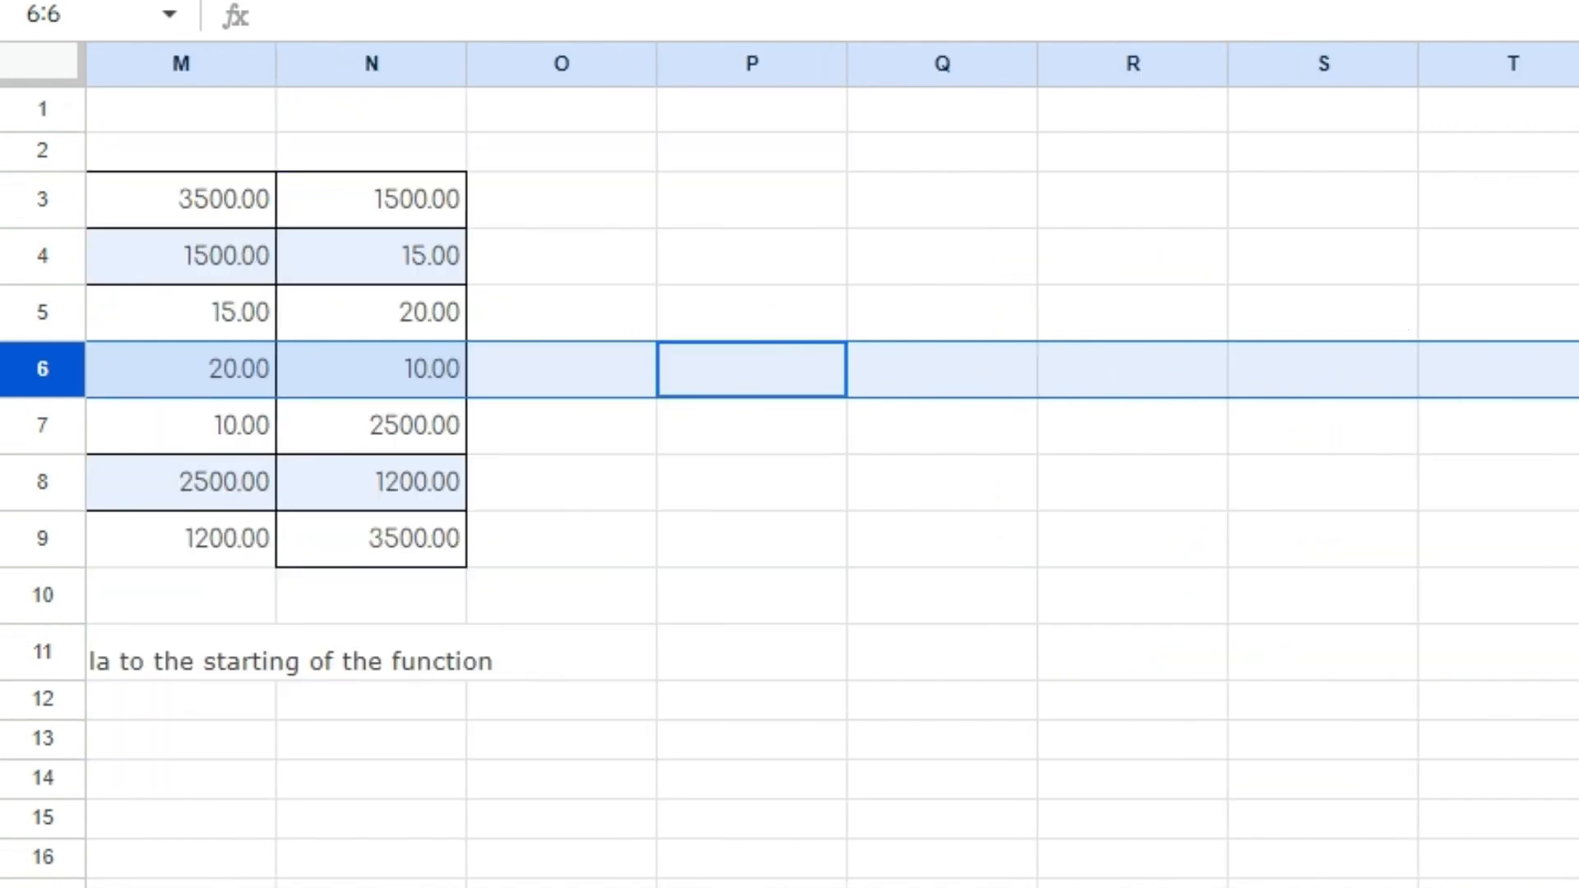
{"action": "scroll", "coordinate": [833, 485], "scroll_direction": "right", "scroll_amount": 3}
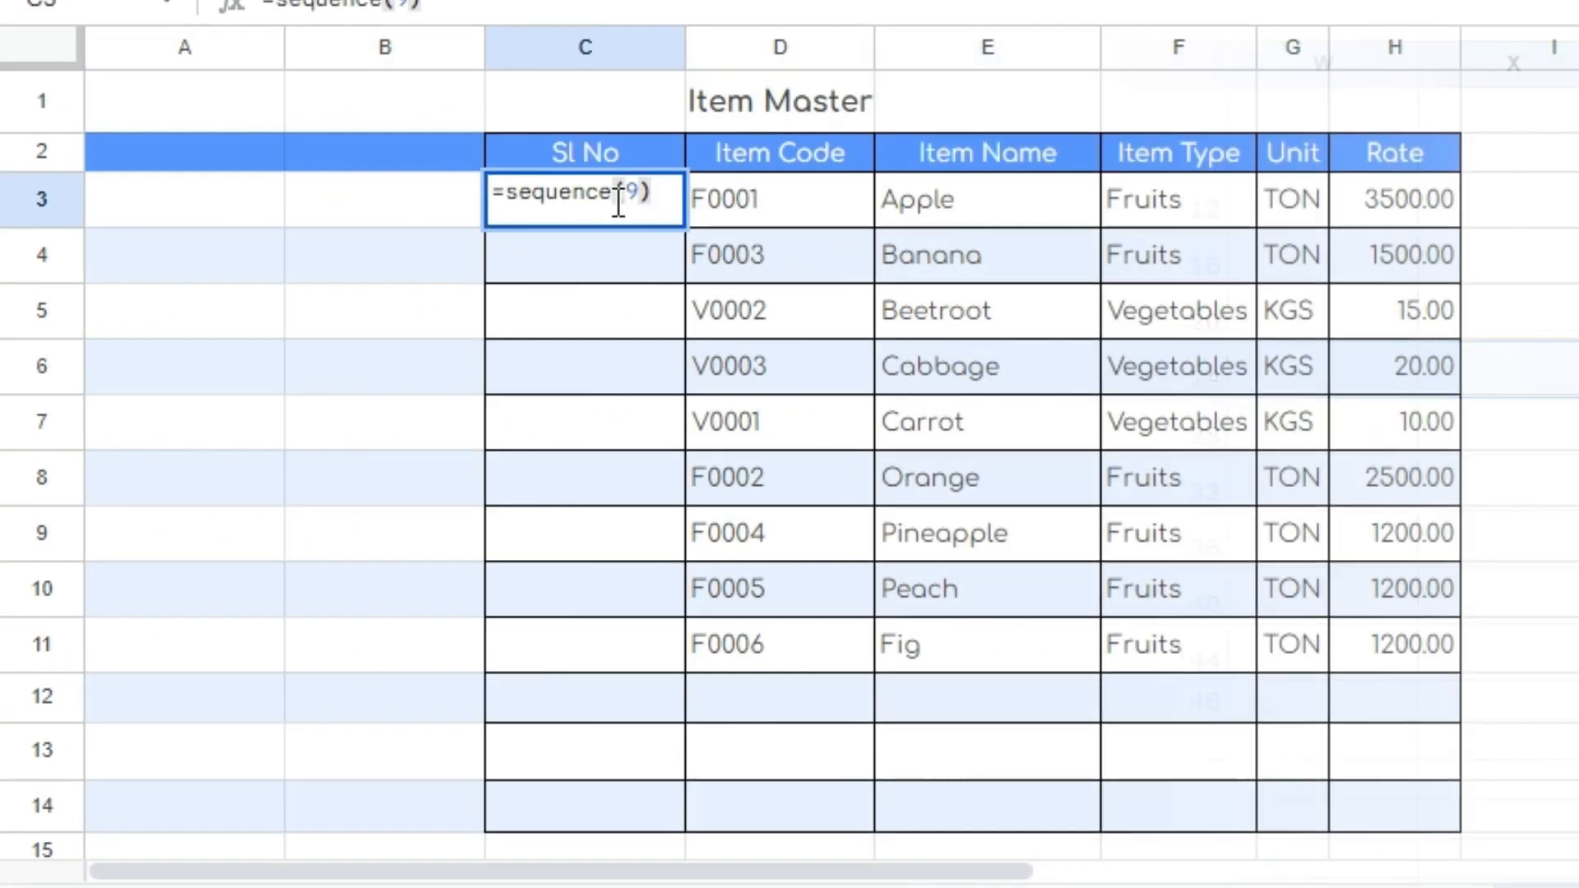
Step: Enter the formula =sequence(9) in C3 to number the nine items in the Sl No column
{"action": "key", "text": "Return"}
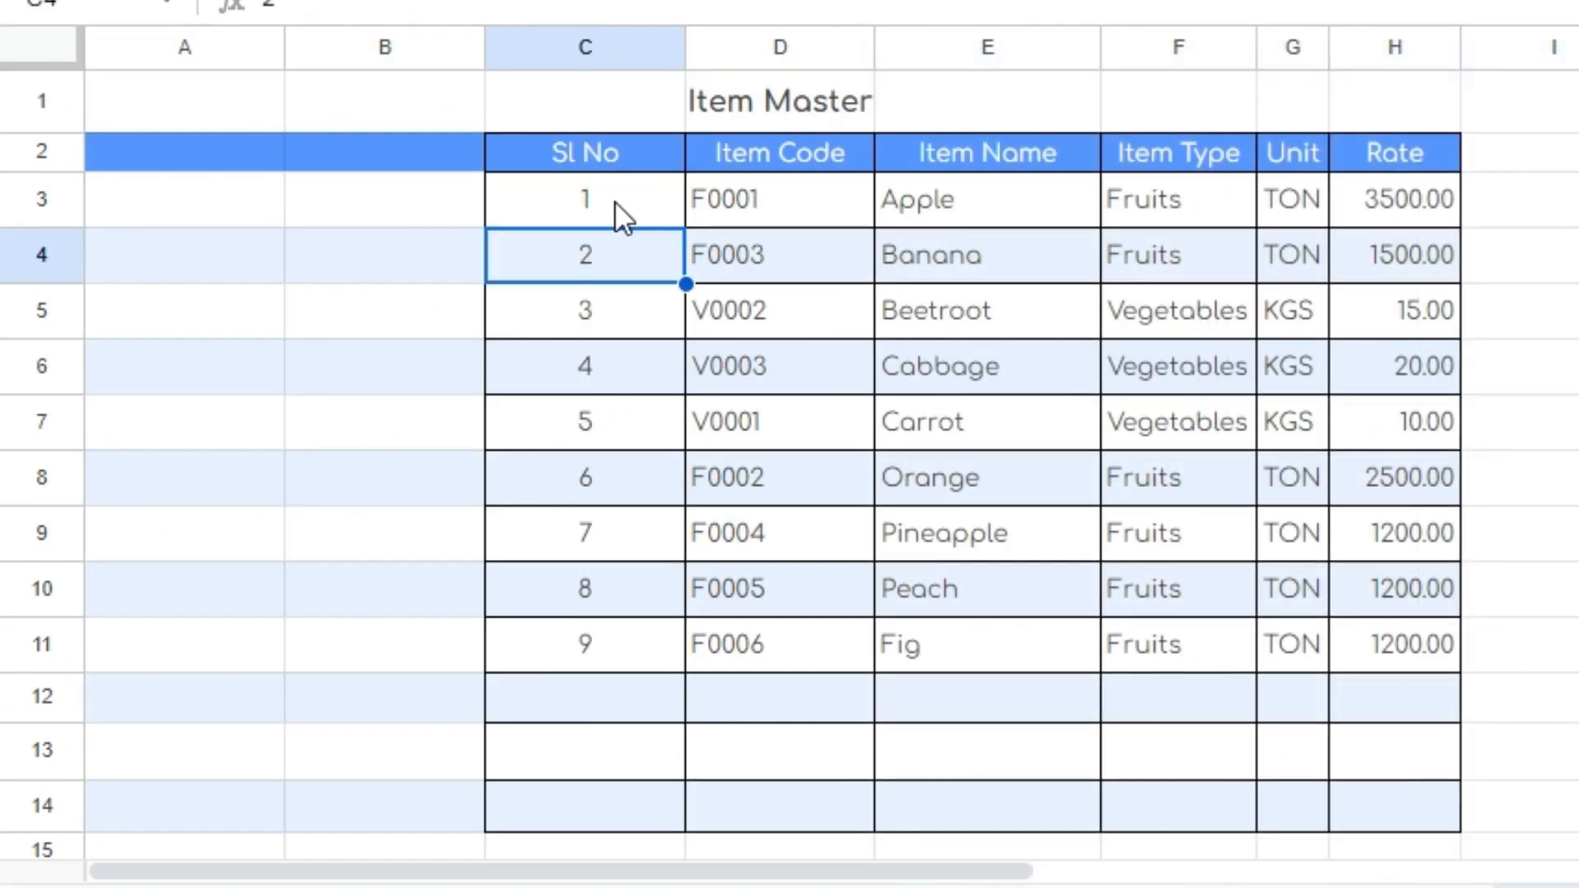
Step: Add the item codes F0009 in D12 and F0010 in D13 below the Fig item
{"action": "left_click", "coordinate": [767, 698]}
{"action": "type", "text": "F"}
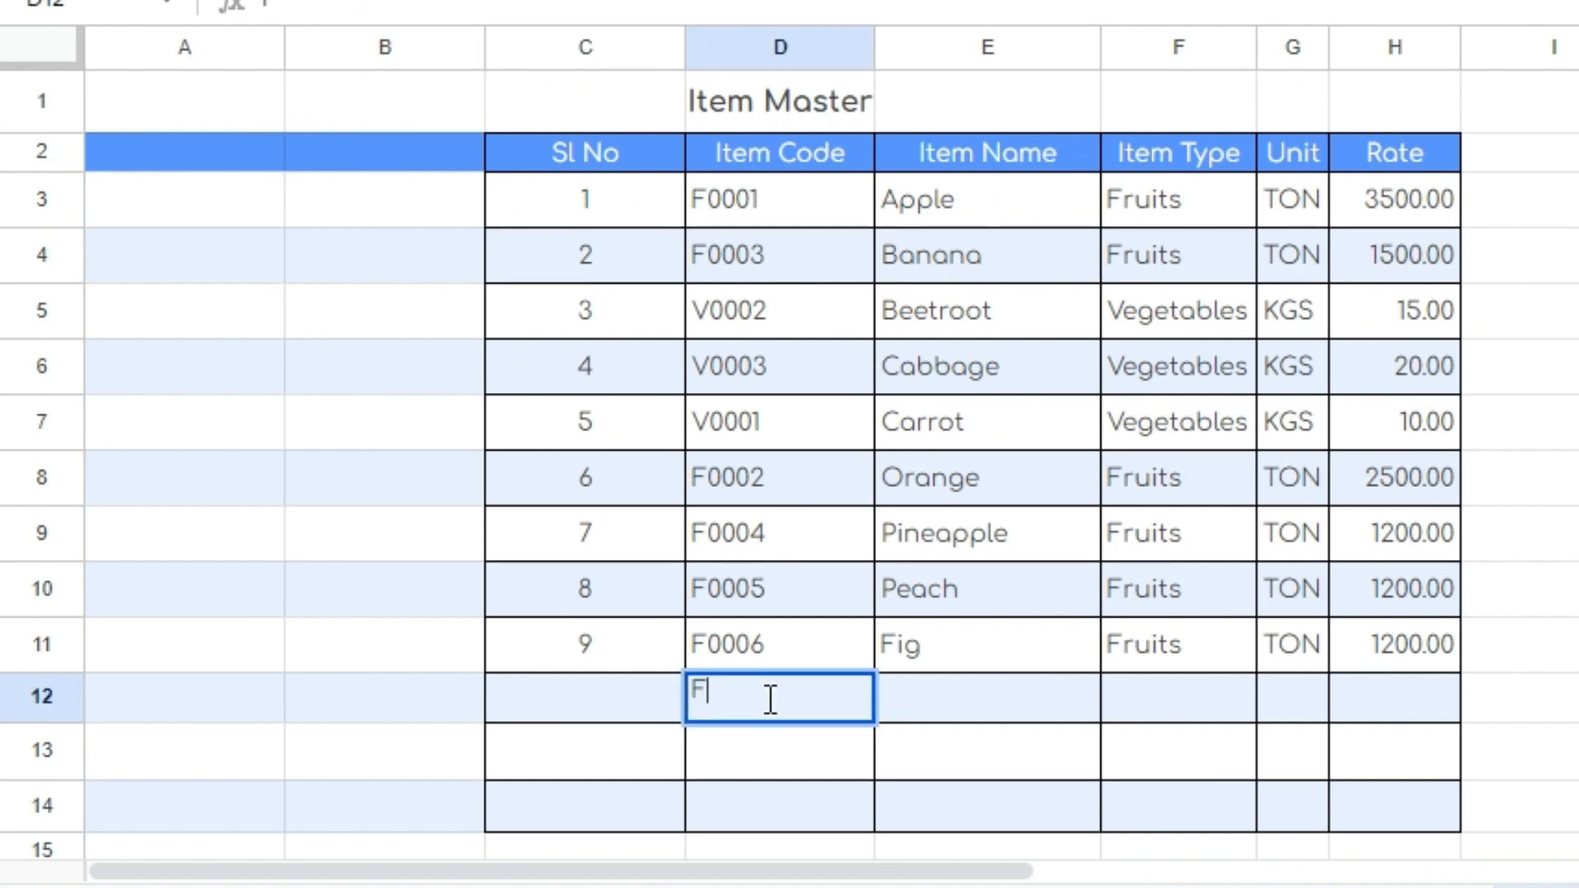
{"action": "type", "text": "0009"}
{"action": "key", "text": "Return"}
{"action": "type", "text": "F00"}
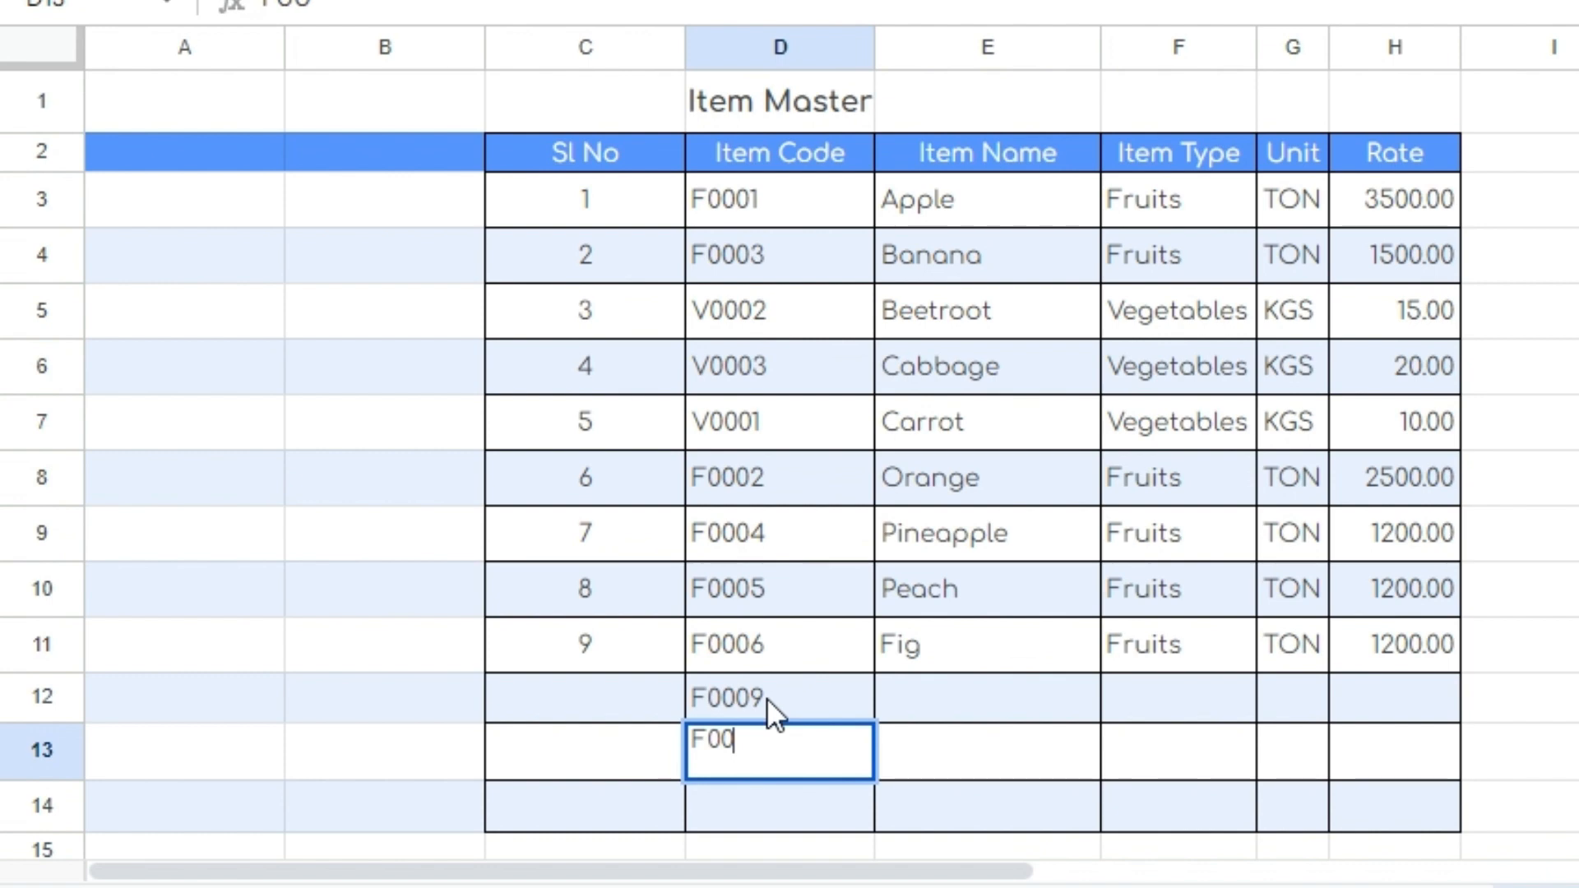
{"action": "type", "text": "10"}
{"action": "key", "text": "Return"}
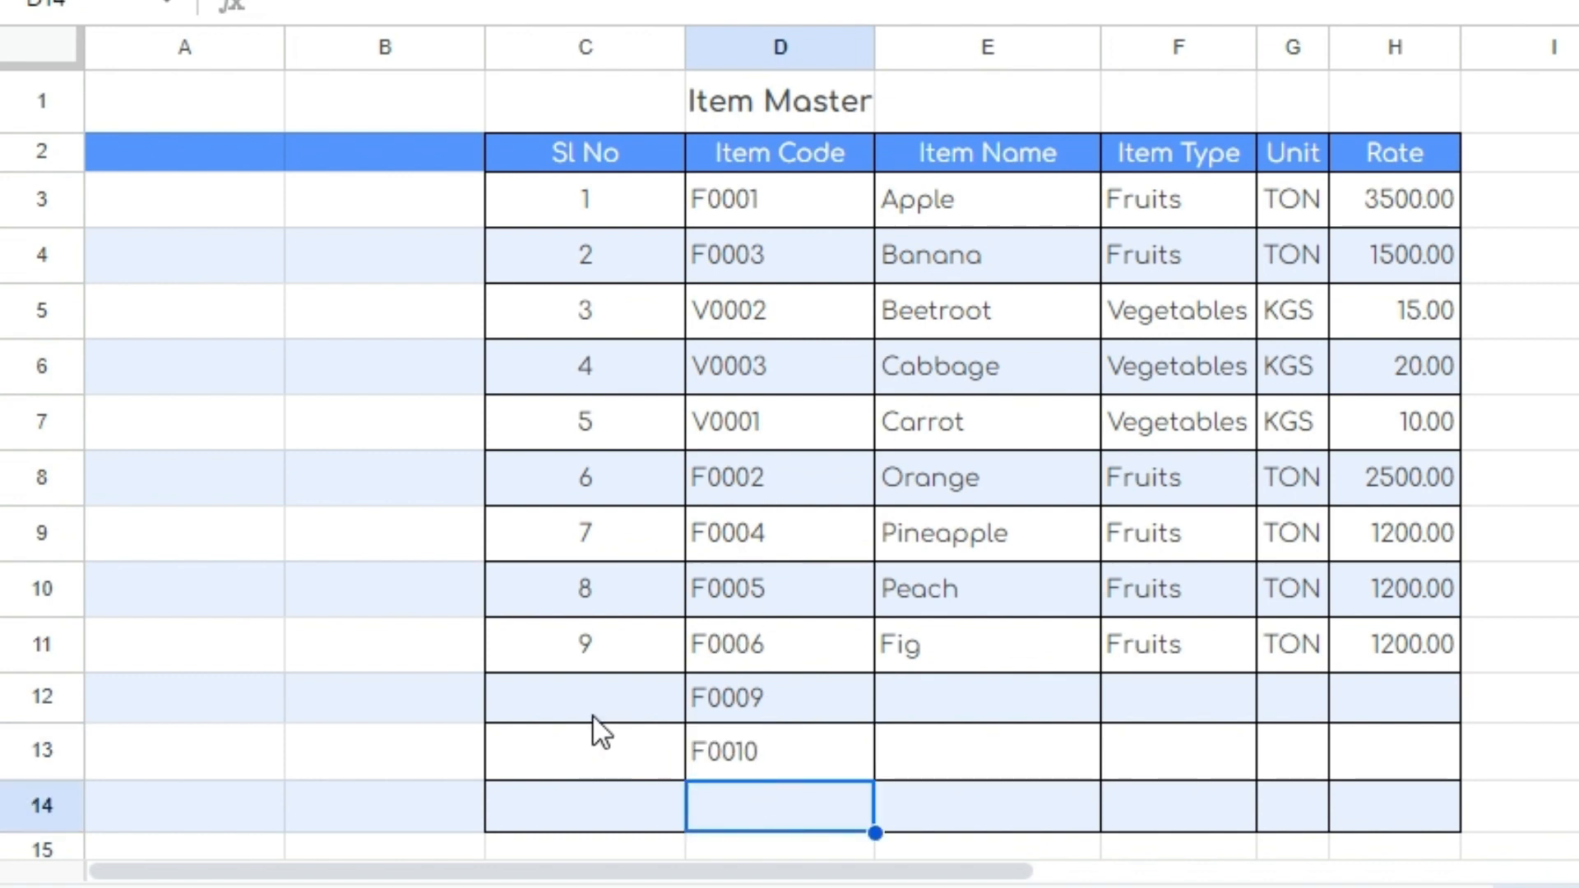
Step: Replace the fixed row count in the C3 formula with a count of column D, making it =sequence(counta(D:D))
{"action": "left_click", "coordinate": [638, 210]}
{"action": "double_click", "coordinate": [638, 210]}
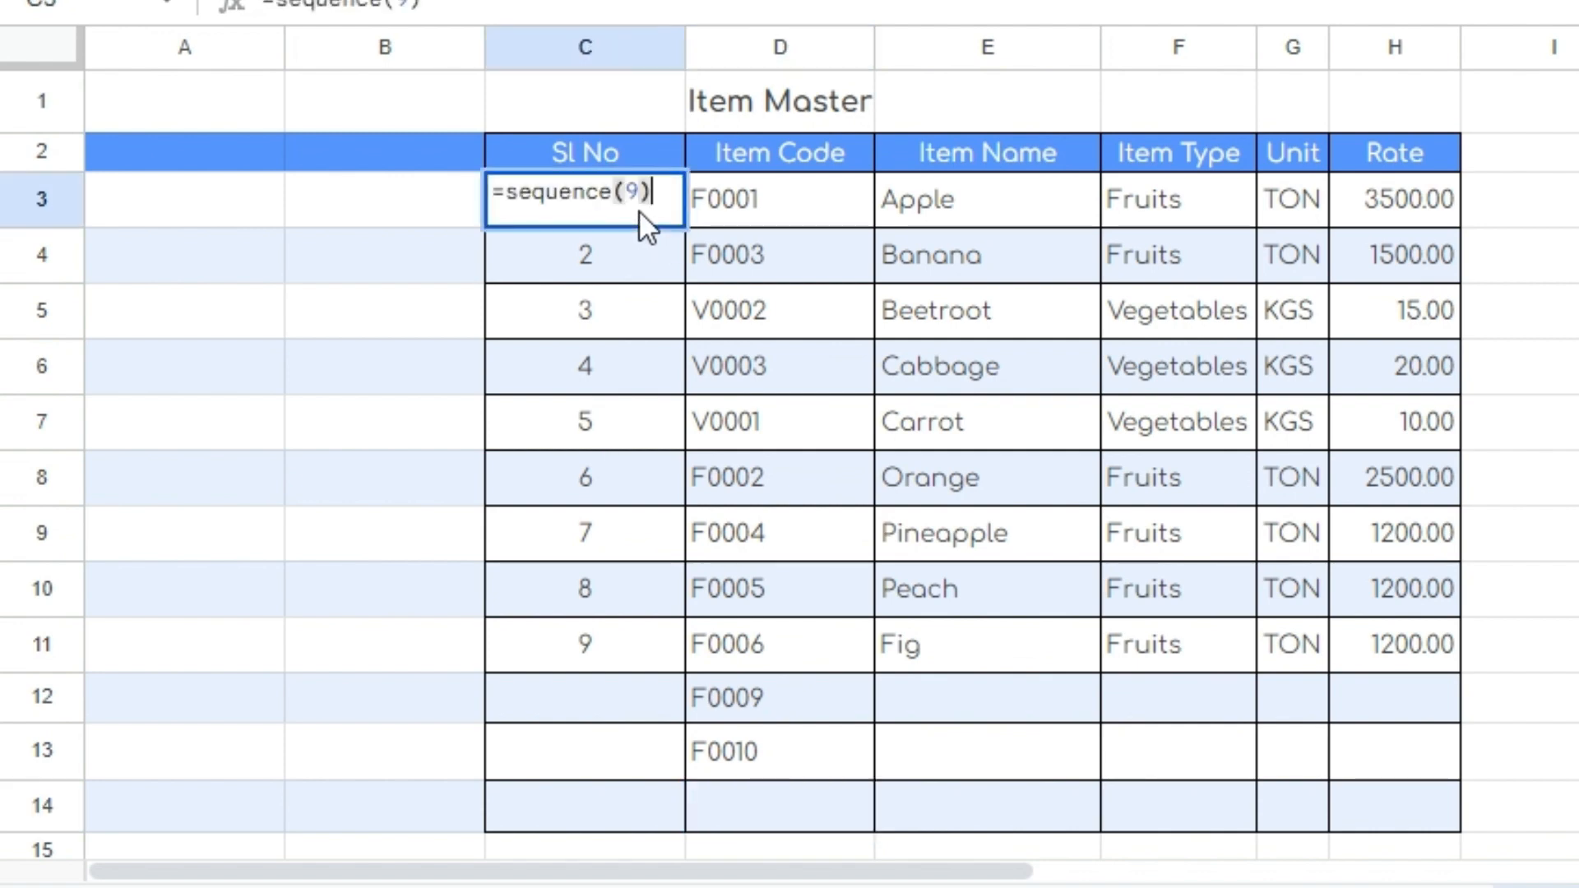
{"action": "left_click", "coordinate": [639, 193]}
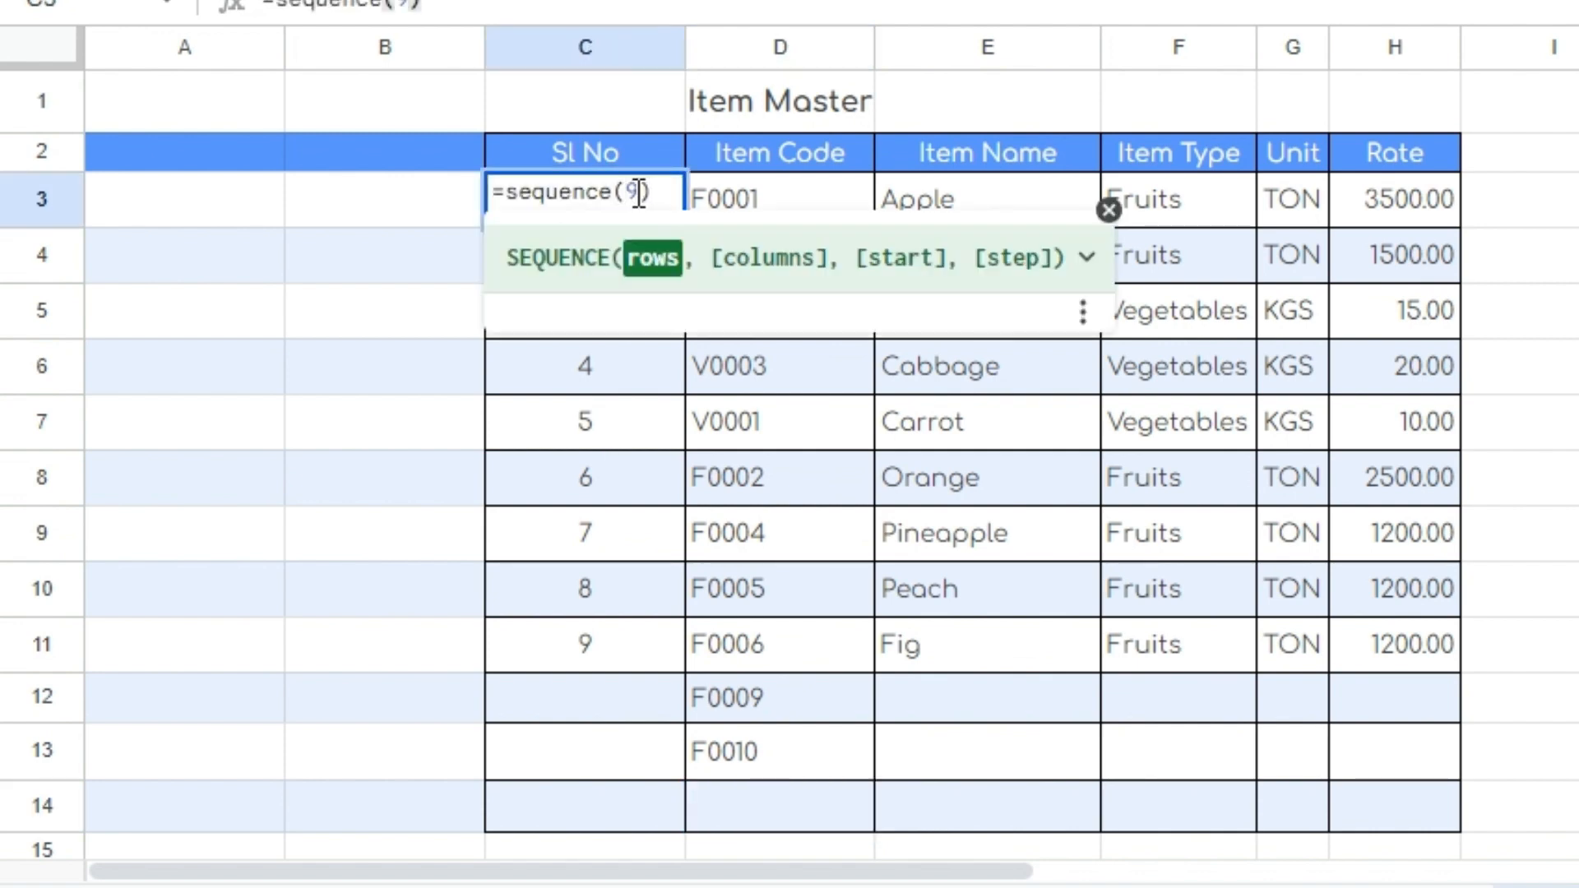
{"action": "key", "text": "BackSpace"}
{"action": "type", "text": "counta"}
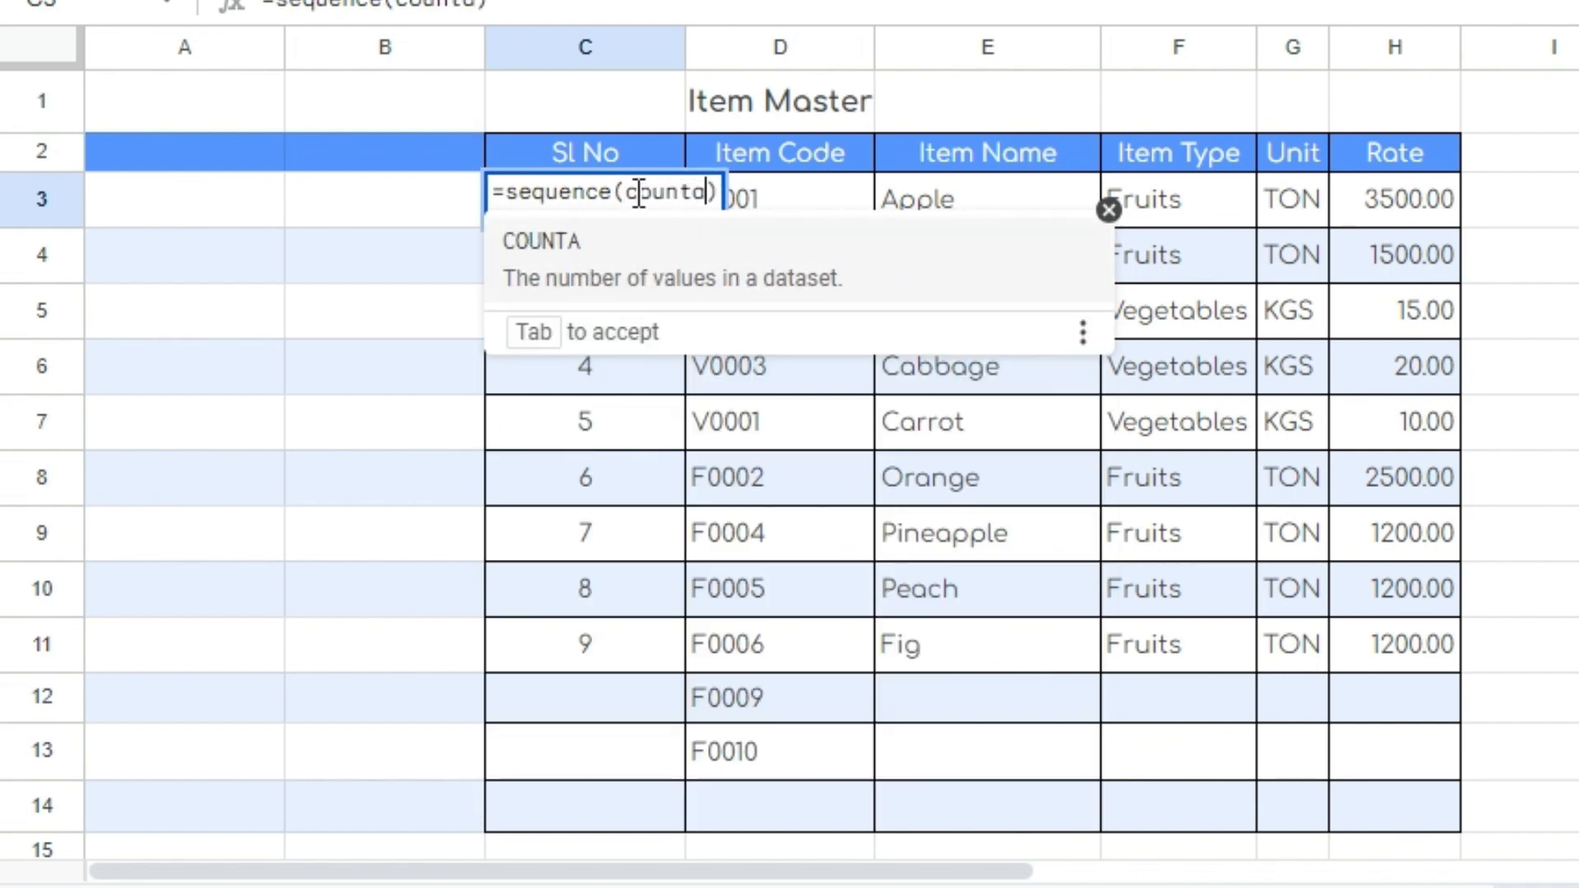
{"action": "type", "text": "("}
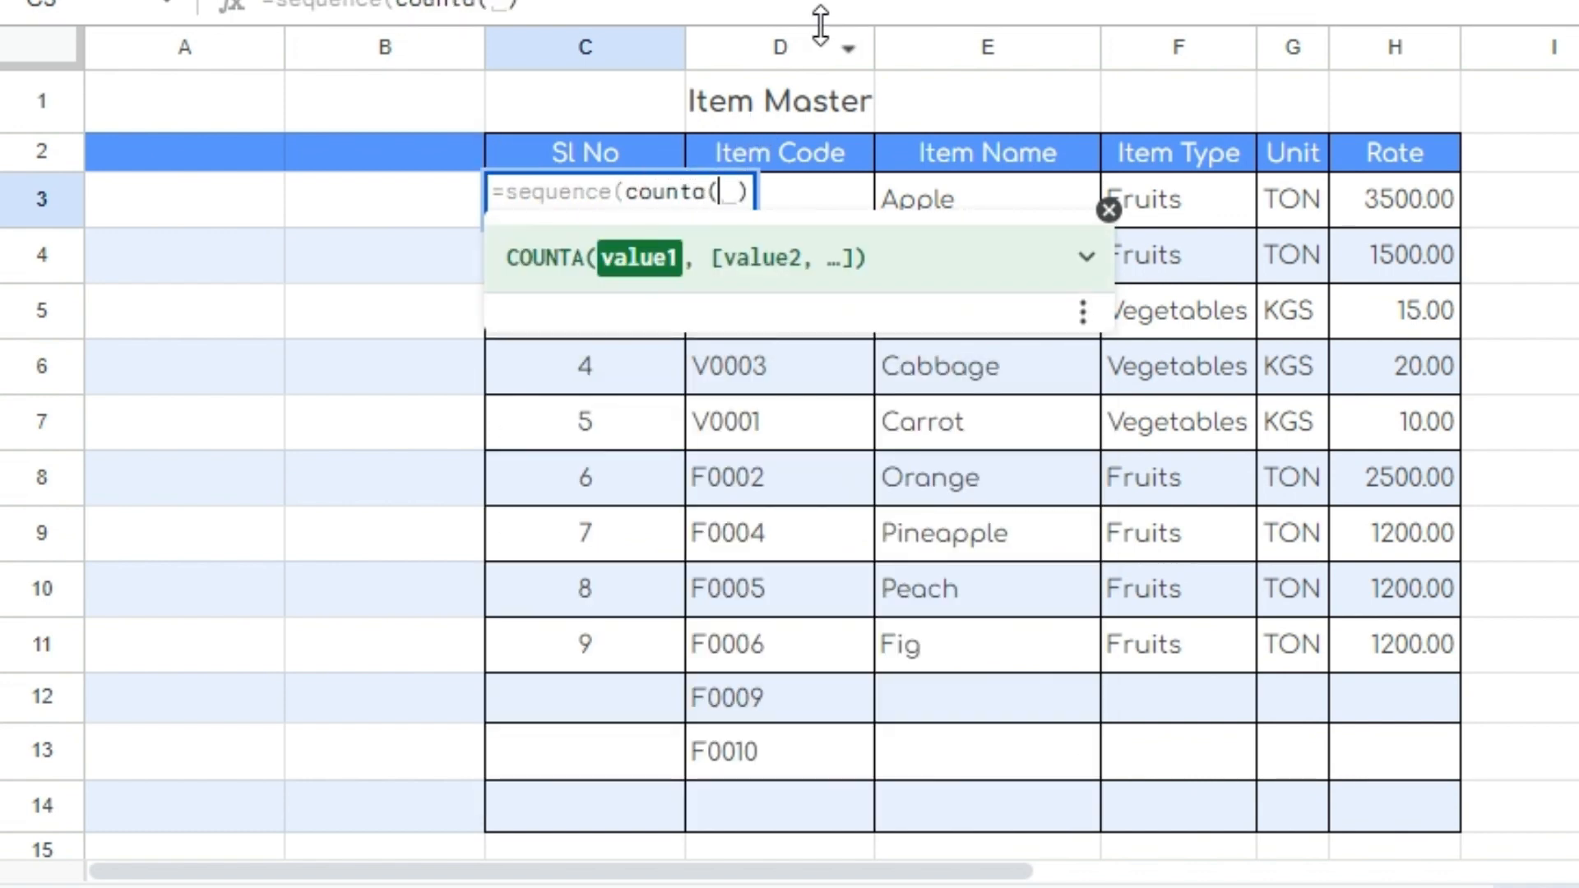
{"action": "left_click", "coordinate": [809, 51]}
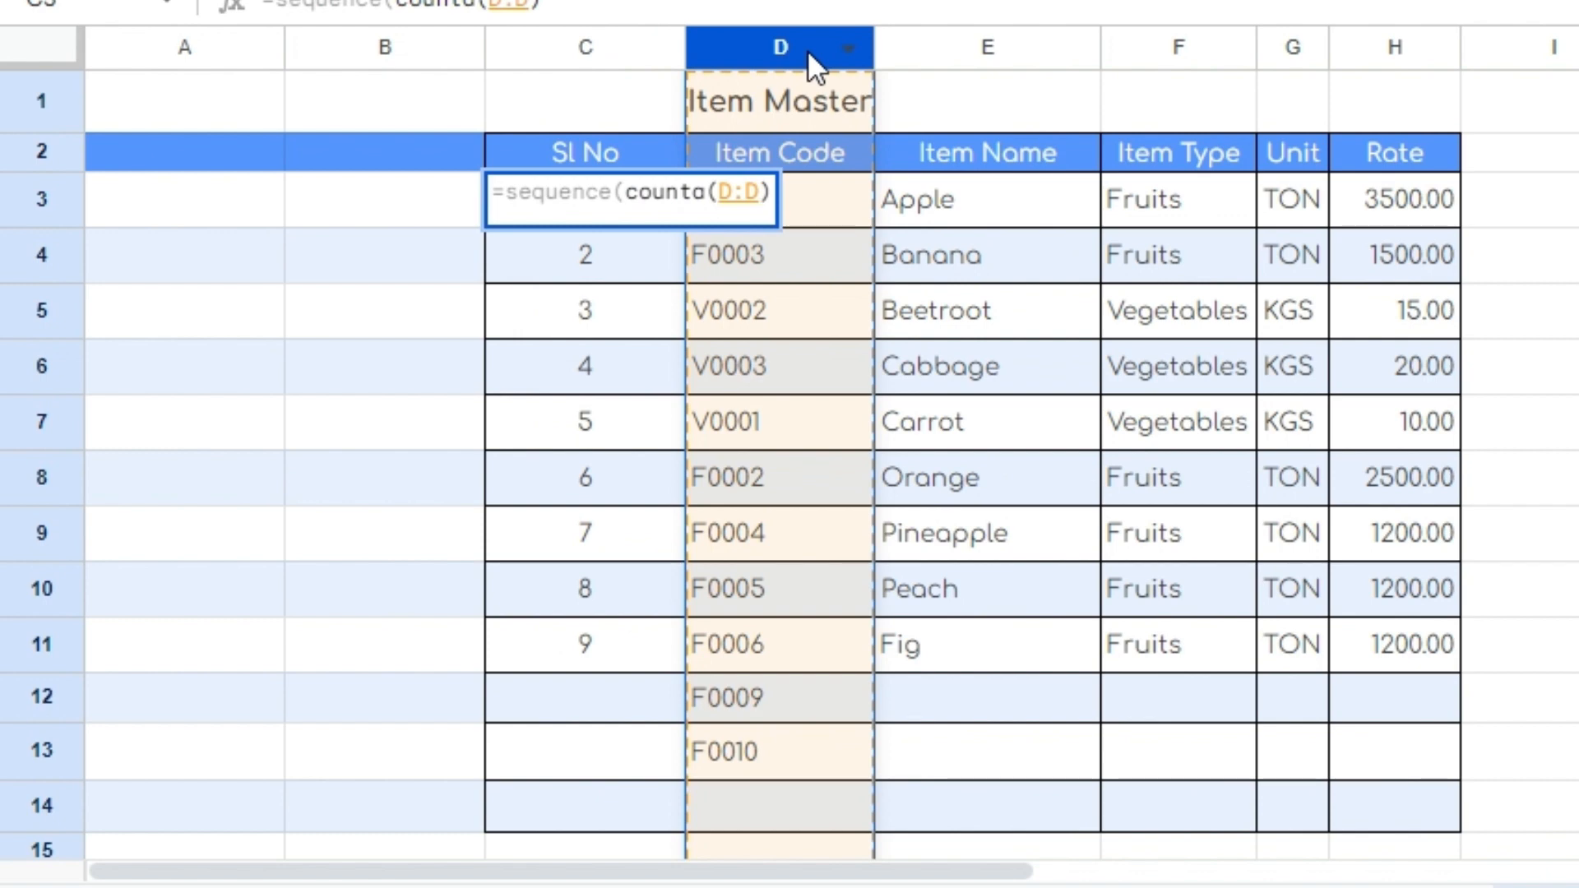
{"action": "type", "text": ")"}
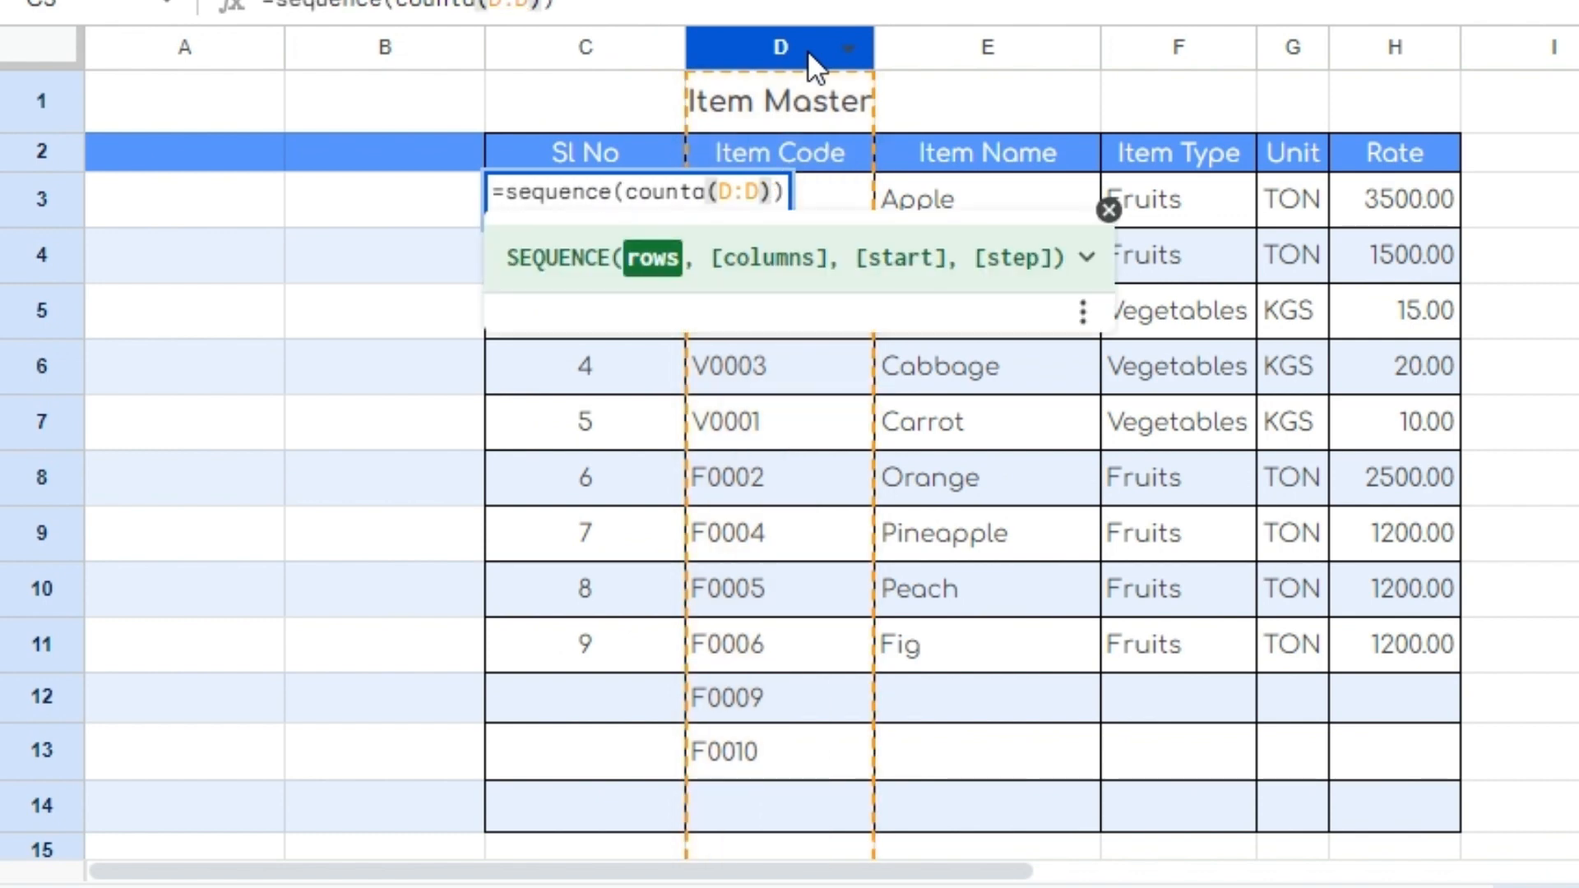
{"action": "key", "text": "Return"}
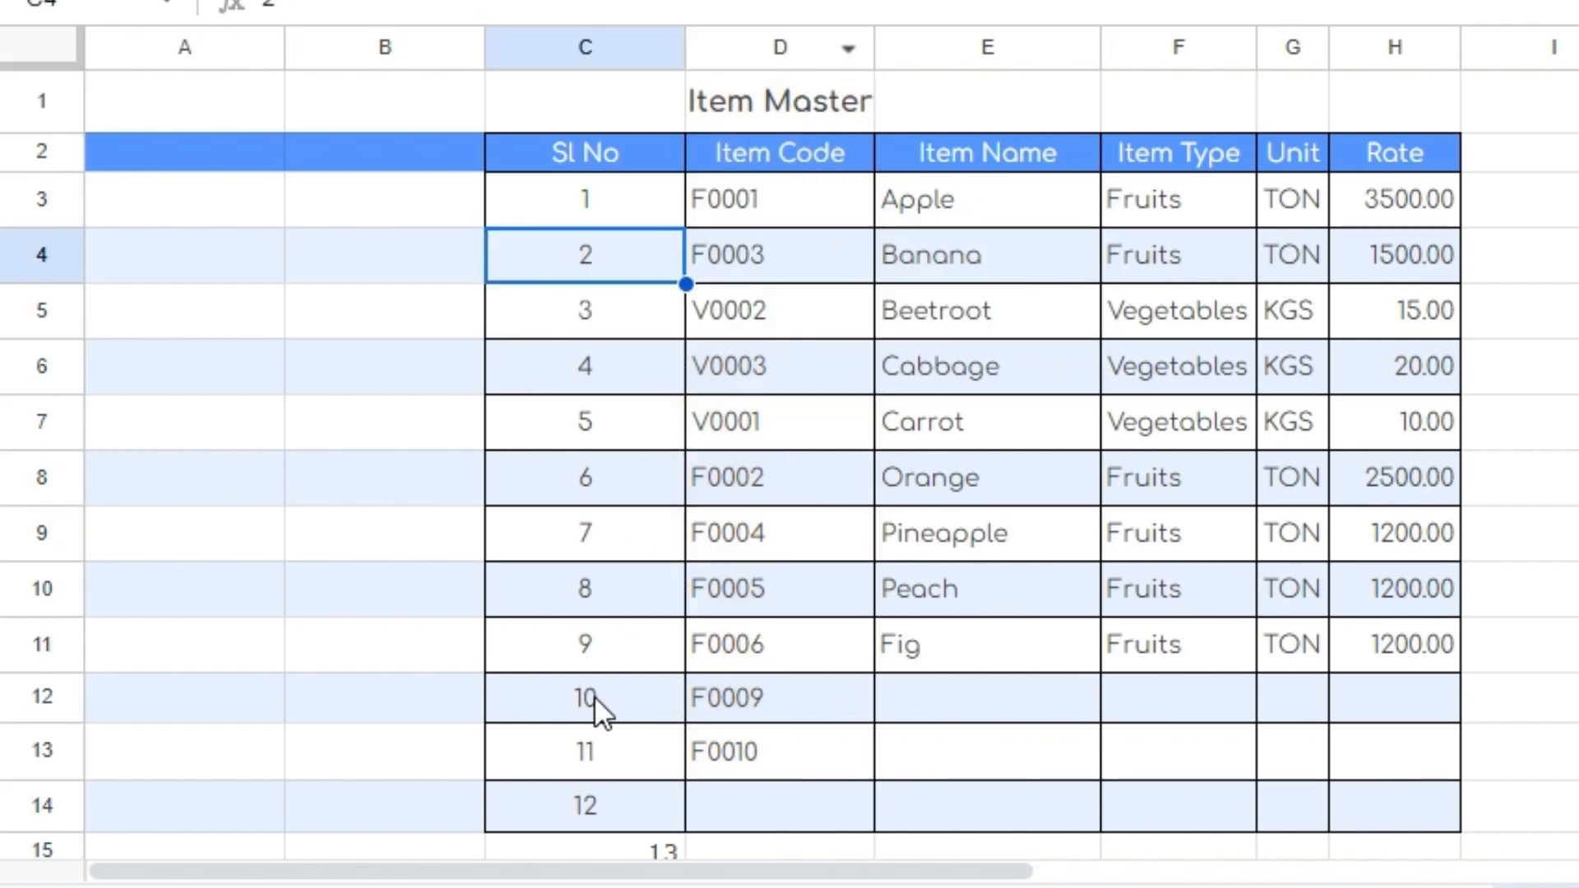
Step: Subtract the title and header rows from the count in C3, making the formula =sequence(counta(D:D)-2)
{"action": "scroll", "coordinate": [709, 696], "scroll_direction": "down", "scroll_amount": 2}
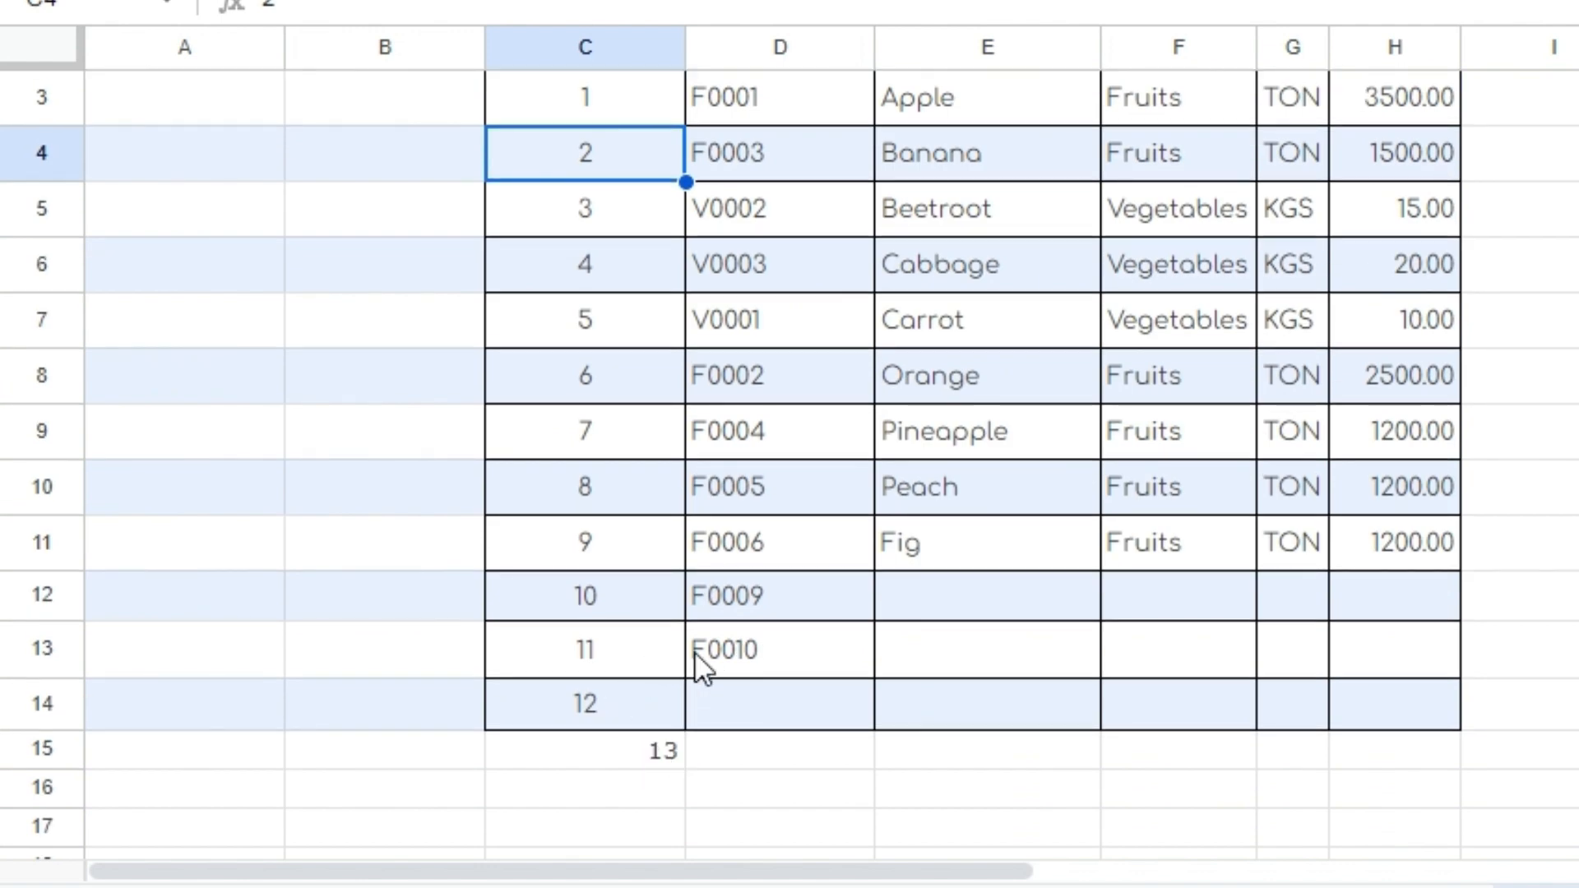
{"action": "scroll", "coordinate": [694, 652], "scroll_direction": "up", "scroll_amount": 1}
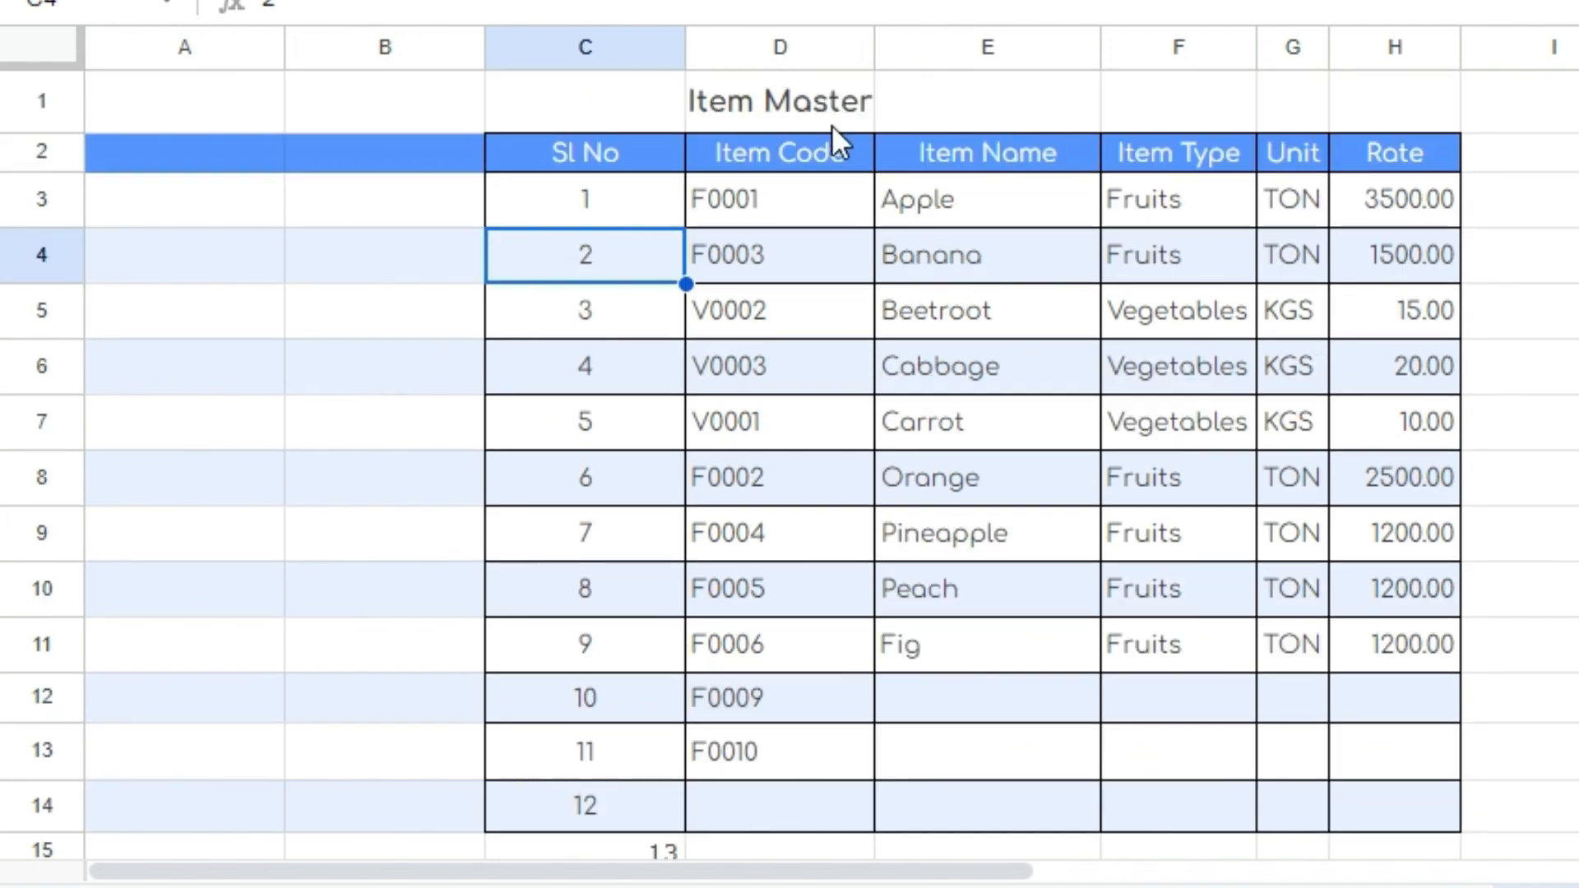
{"action": "double_click", "coordinate": [658, 214]}
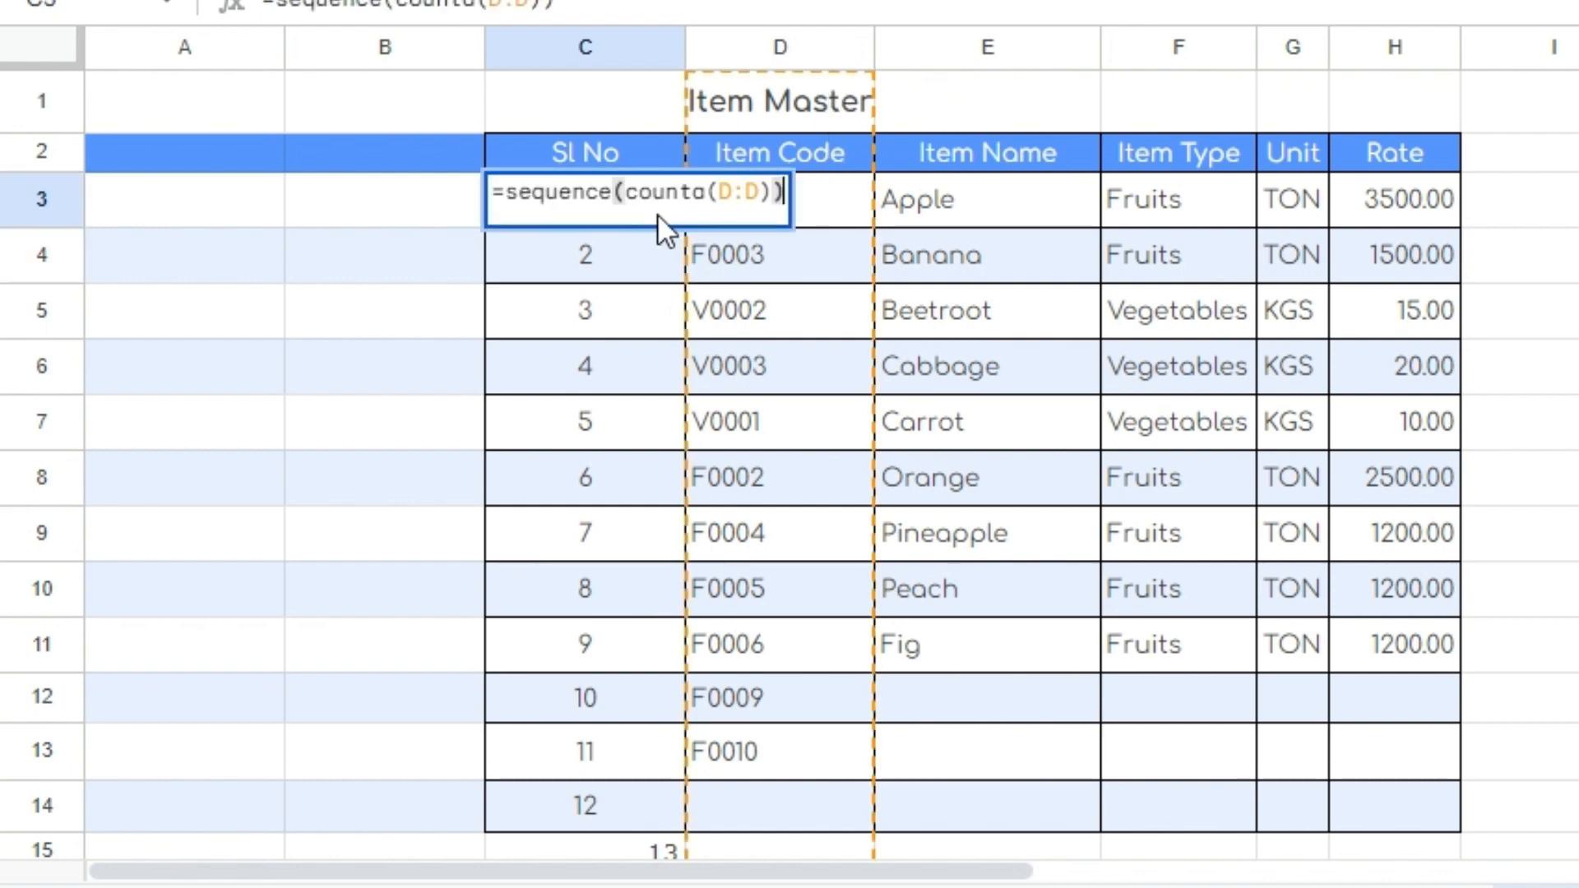
{"action": "left_click", "coordinate": [777, 193]}
{"action": "type", "text": "-1"}
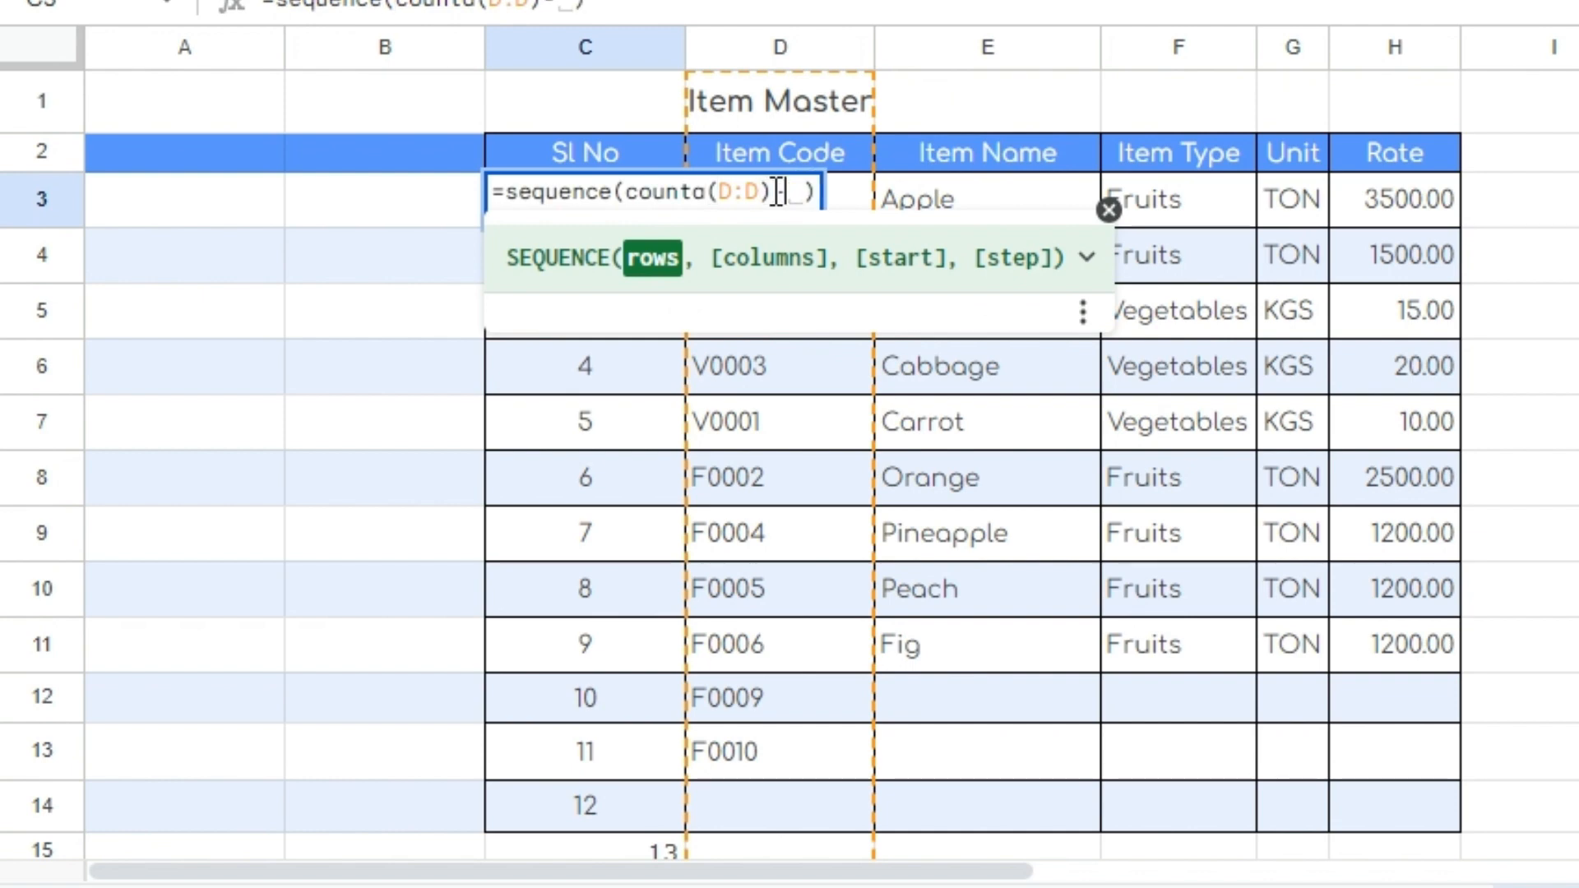
{"action": "key", "text": "Return"}
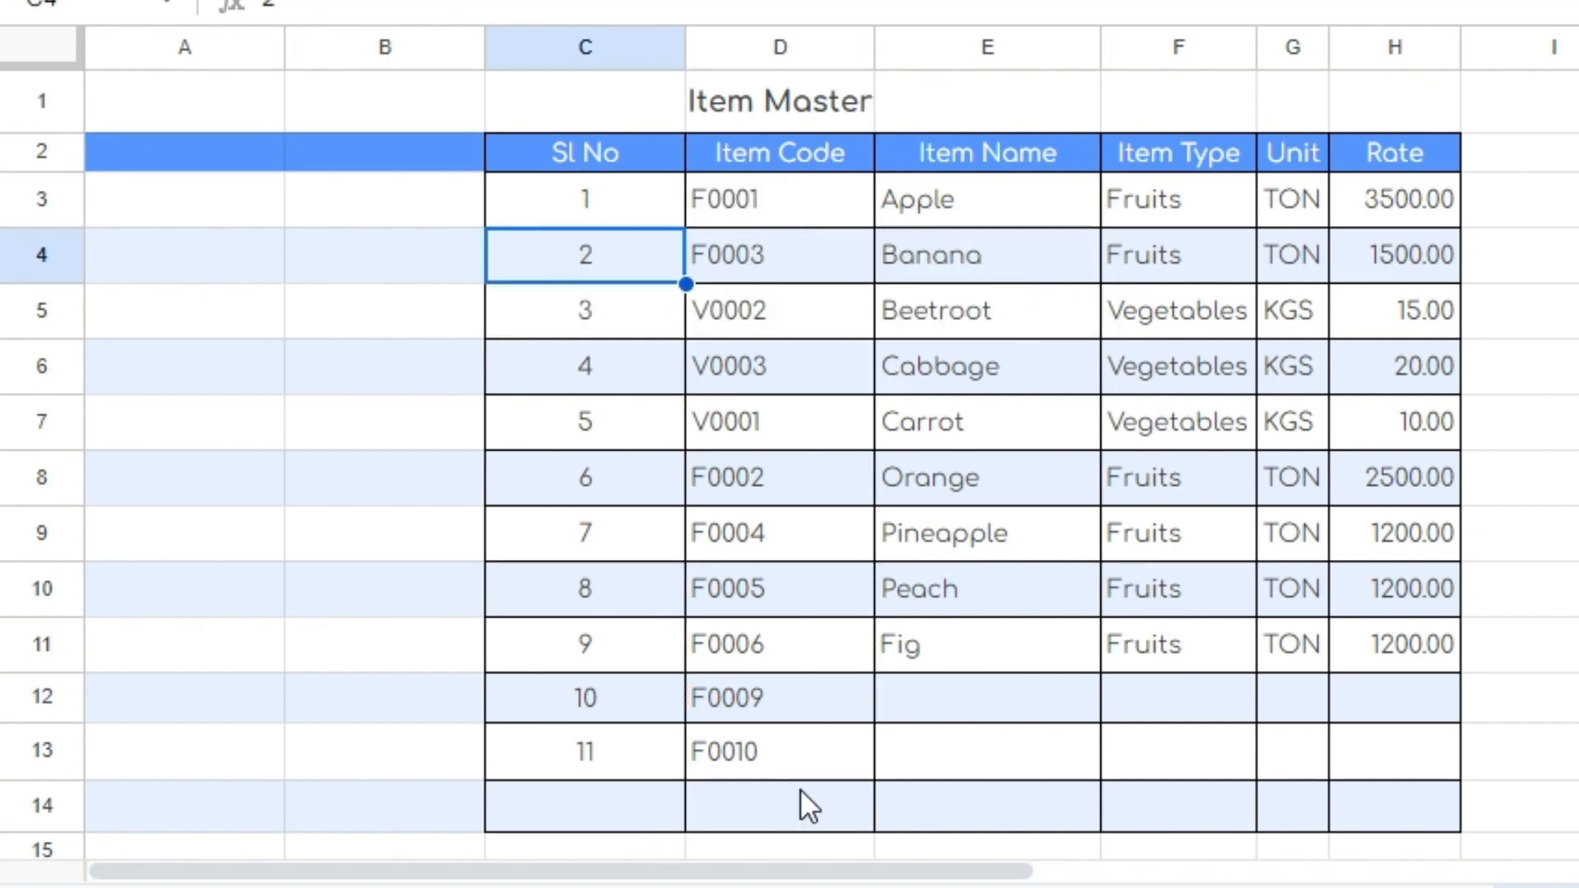
Step: Add the item code F0011 in D14 to test the automatic numbering
{"action": "left_click", "coordinate": [782, 823]}
{"action": "scroll", "coordinate": [1039, 668], "scroll_direction": "down", "scroll_amount": 1}
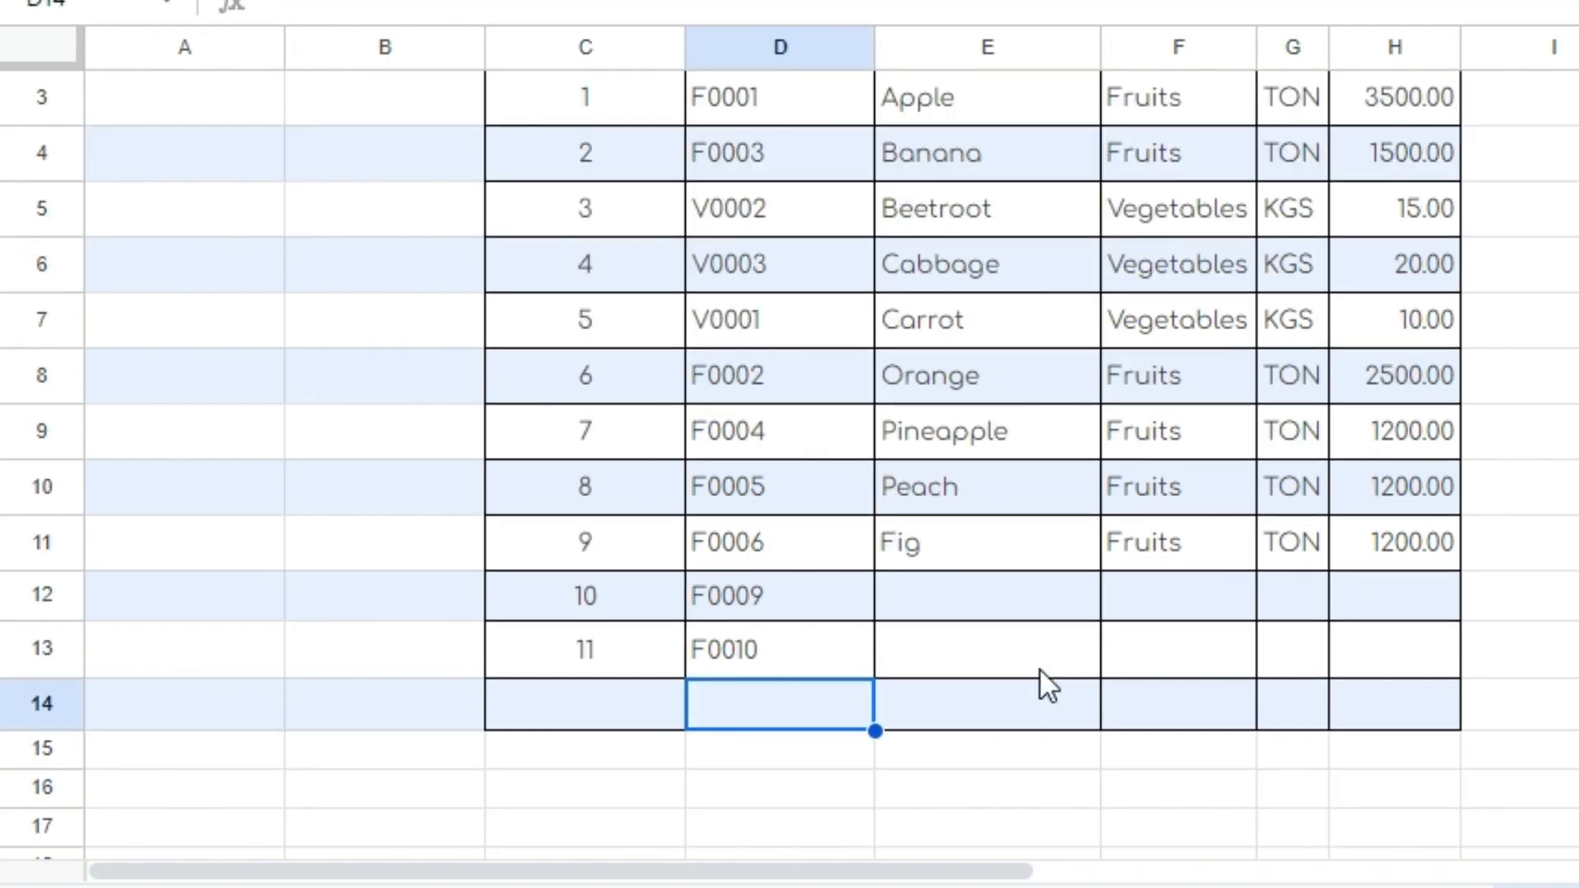
{"action": "type", "text": "F"}
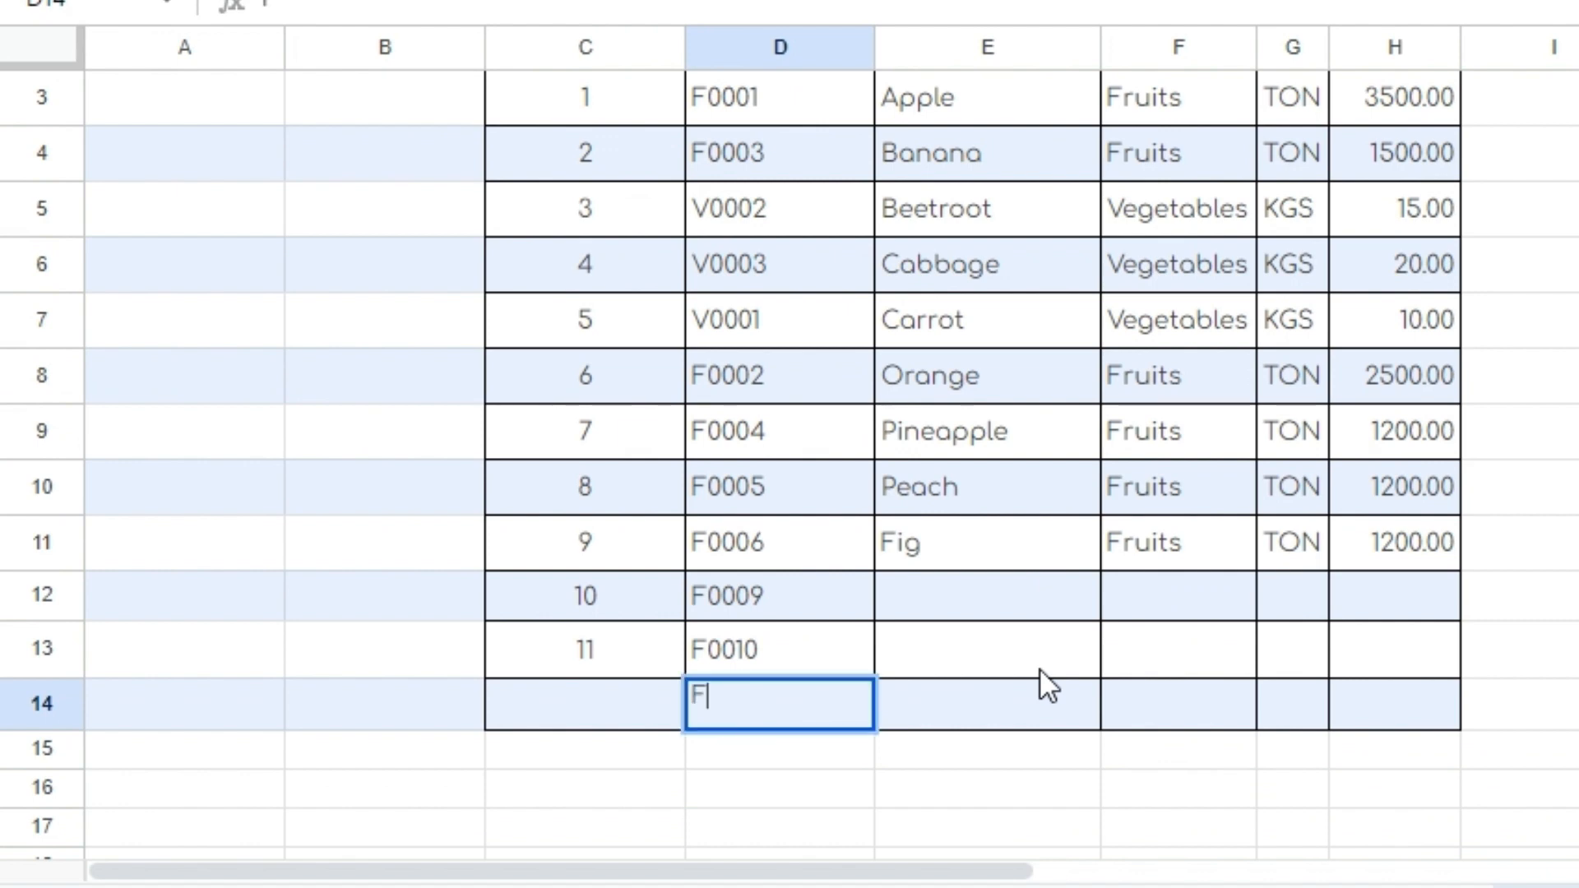
{"action": "type", "text": "0011"}
{"action": "key", "text": "Return"}
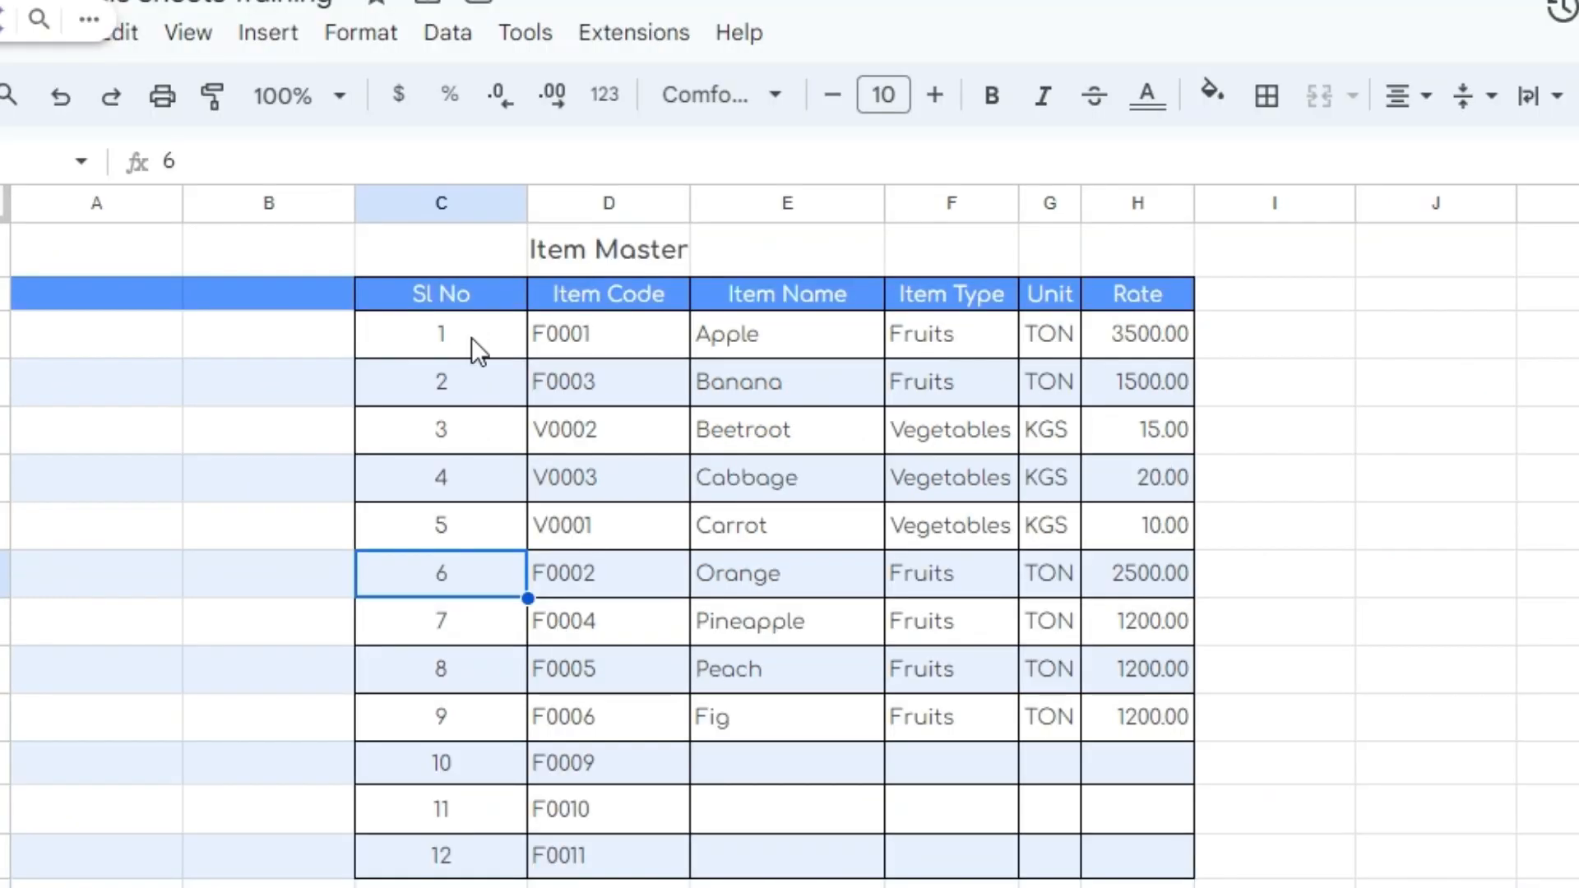
Step: Inspect the serial number formula in C3 and test overwriting its generated result in C6 with 10, undoing the entry
{"action": "left_click", "coordinate": [619, 98]}
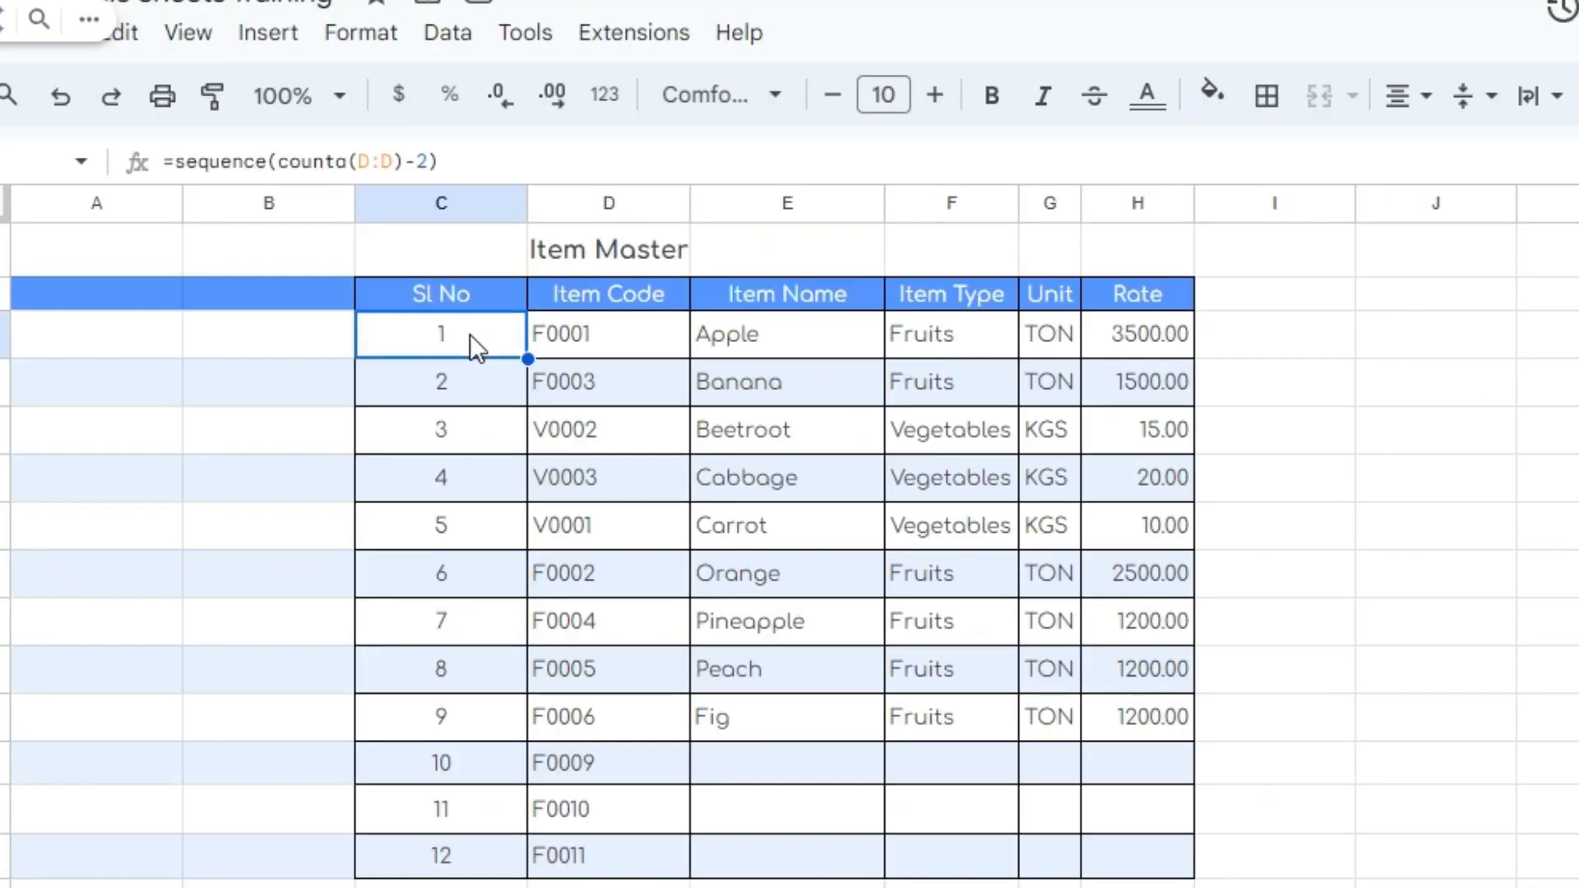
{"action": "double_click", "coordinate": [471, 334]}
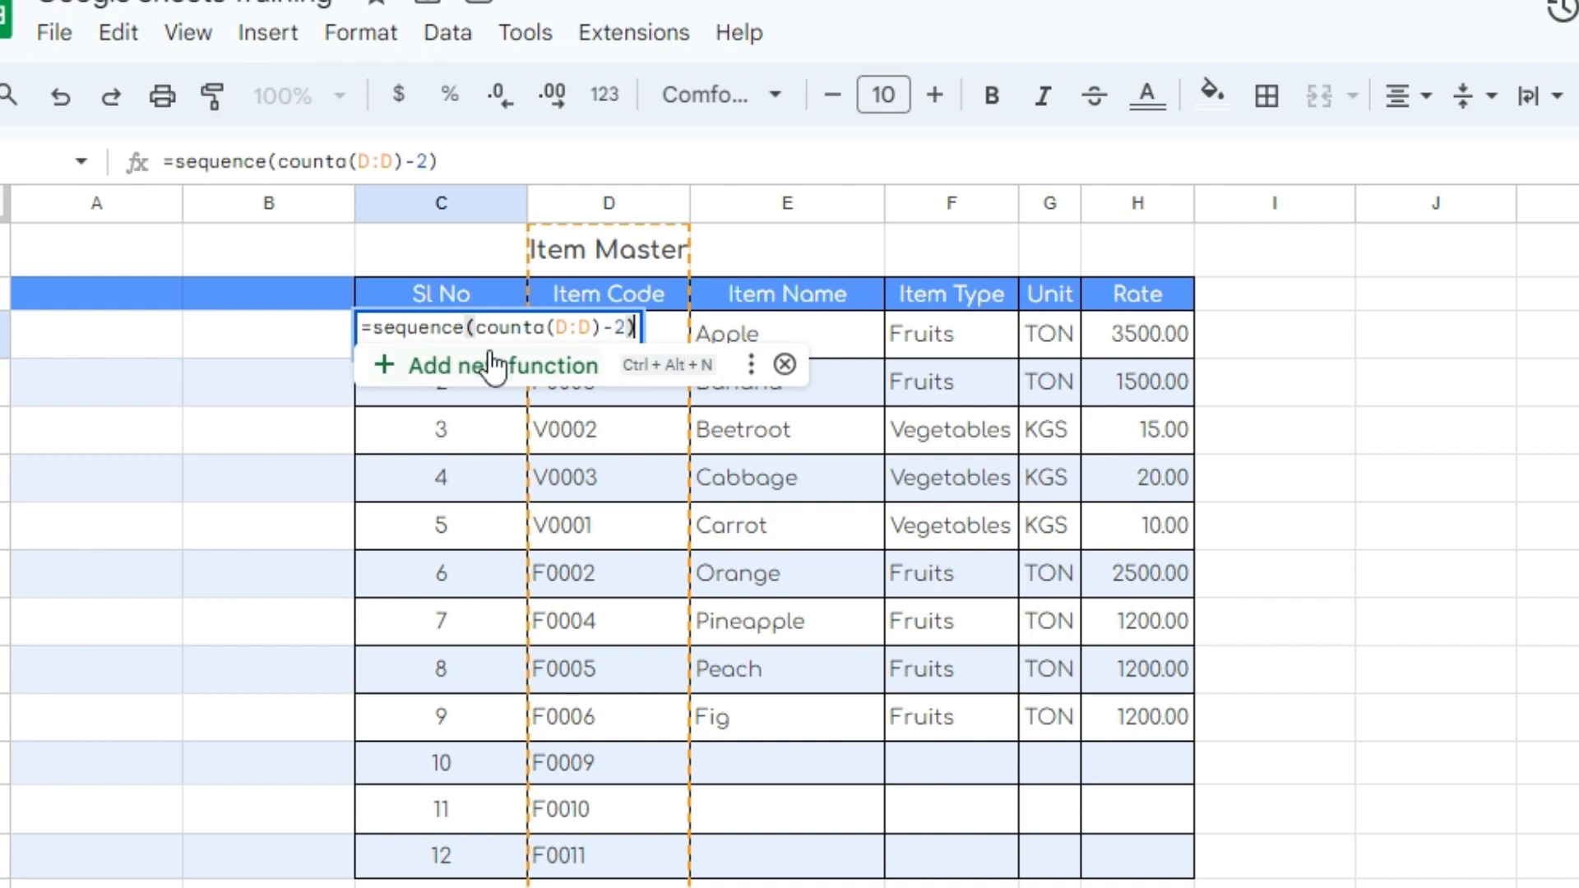
{"action": "left_click", "coordinate": [449, 488]}
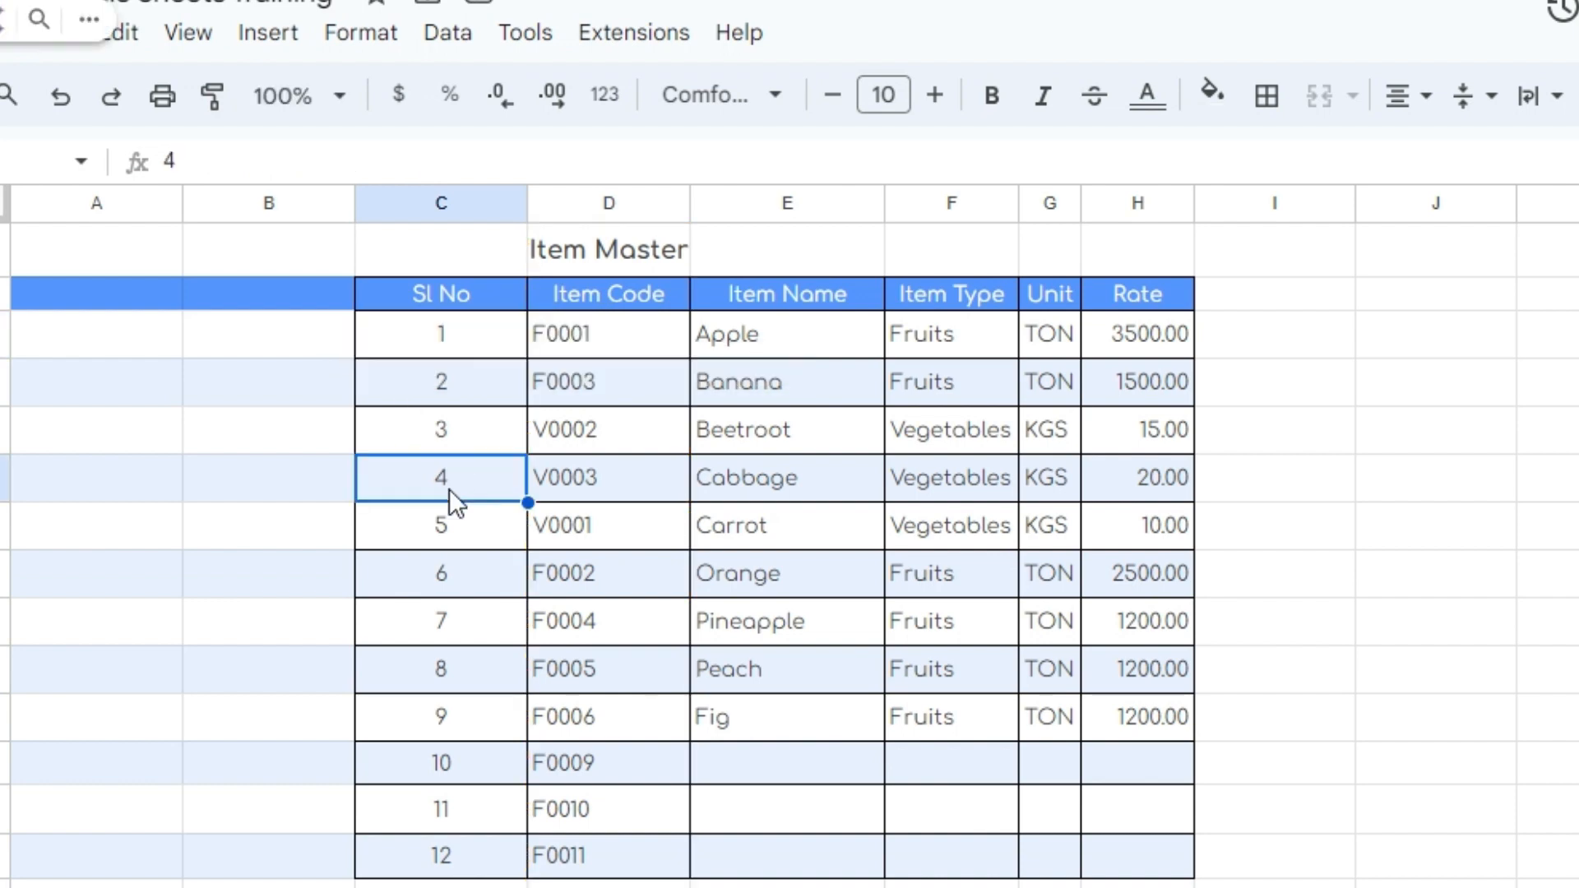
{"action": "type", "text": "10"}
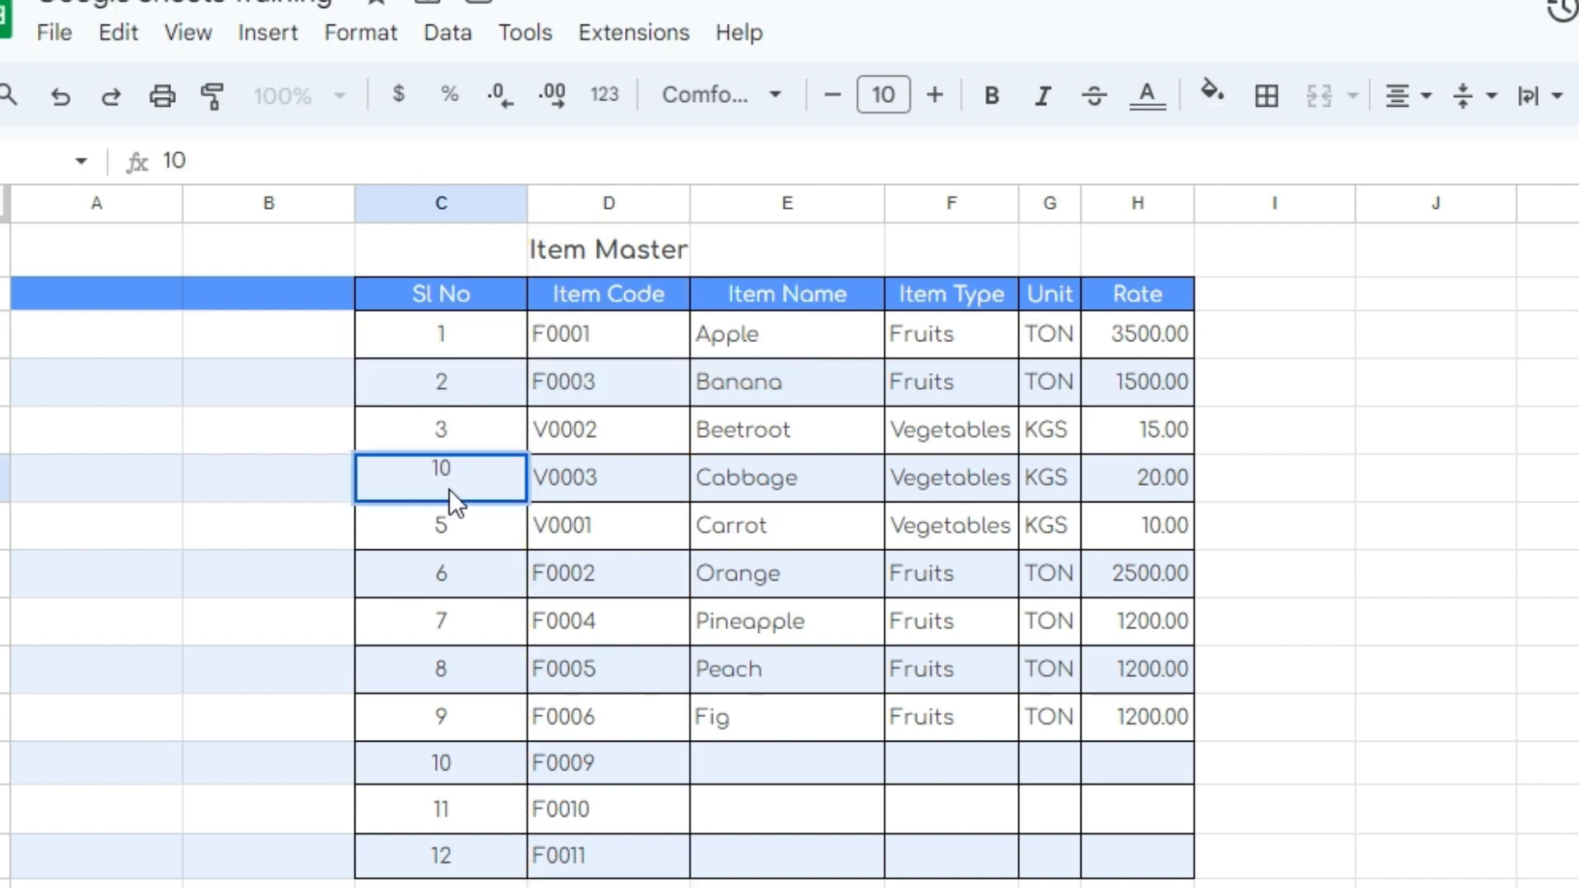
{"action": "key", "text": "Return"}
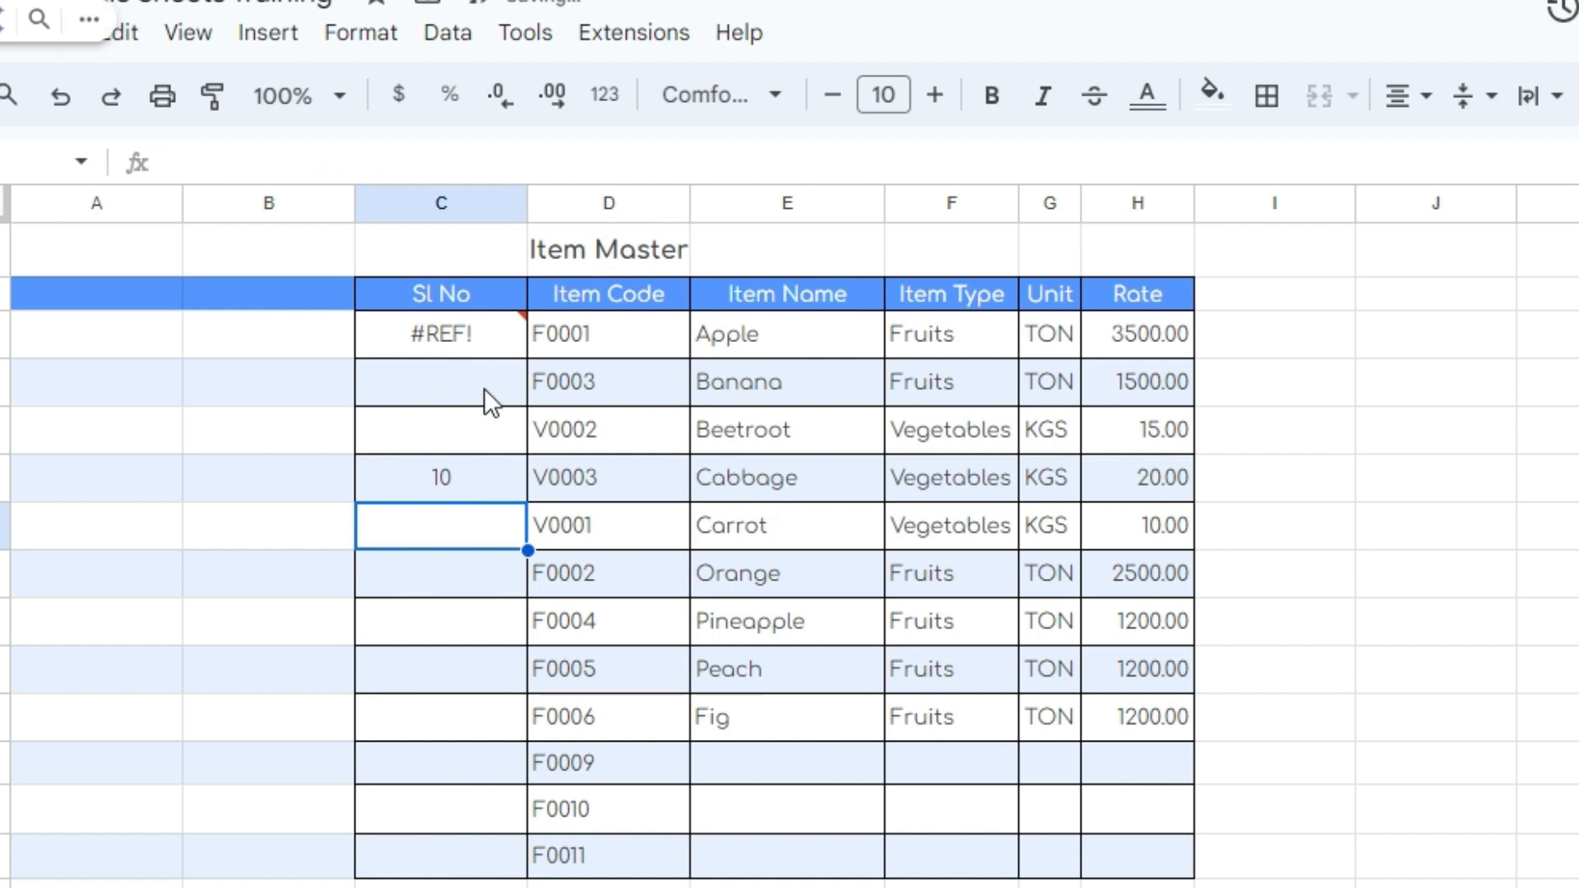
{"action": "left_click", "coordinate": [472, 490]}
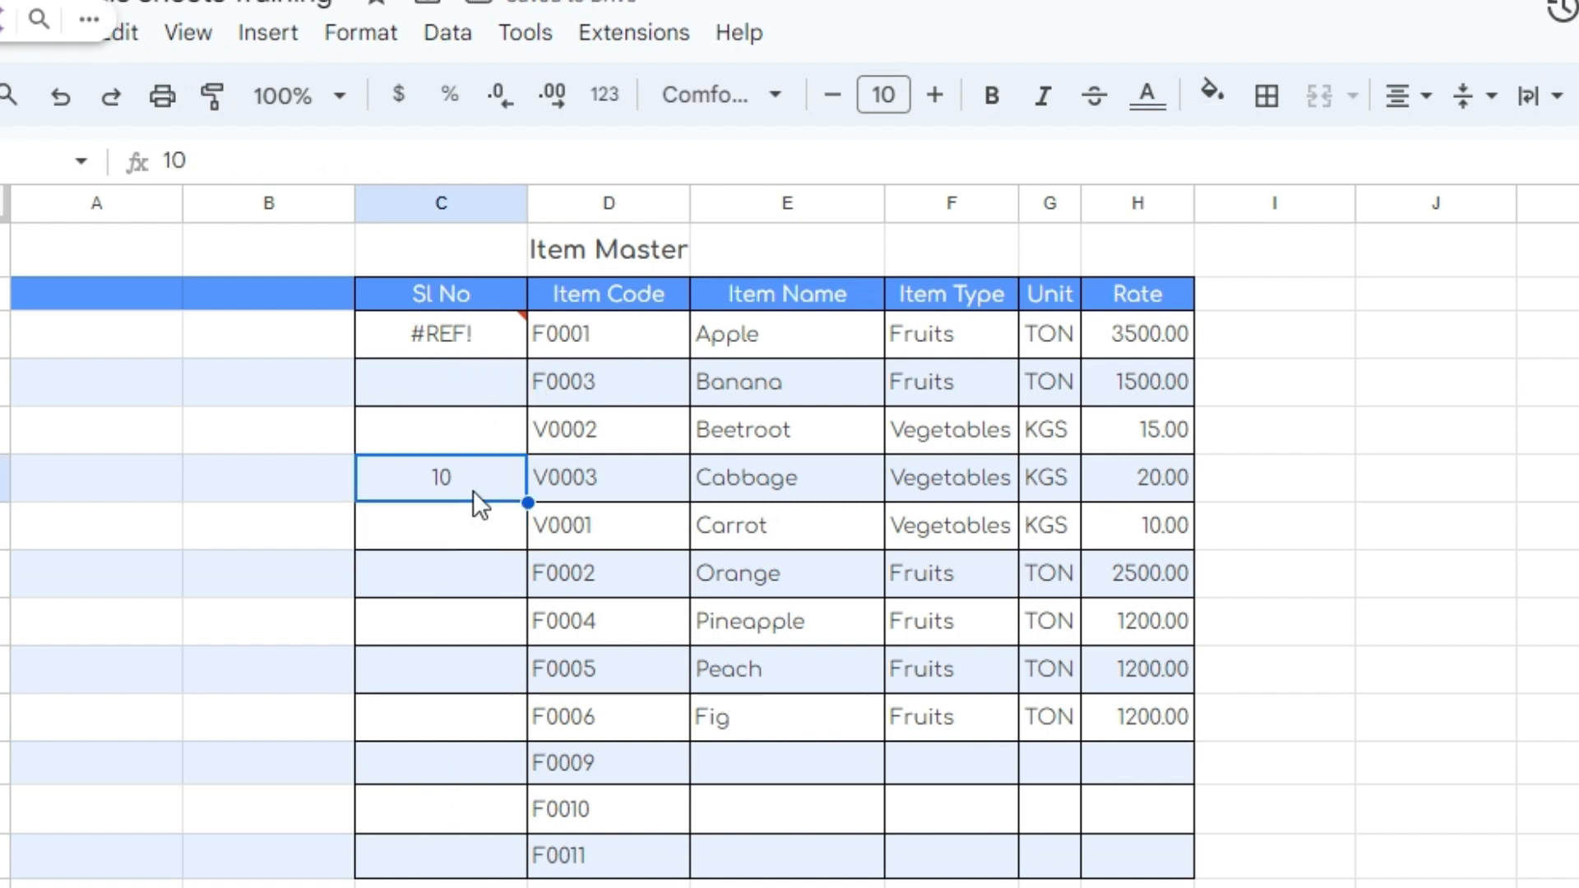
{"action": "key", "text": "ctrl+z"}
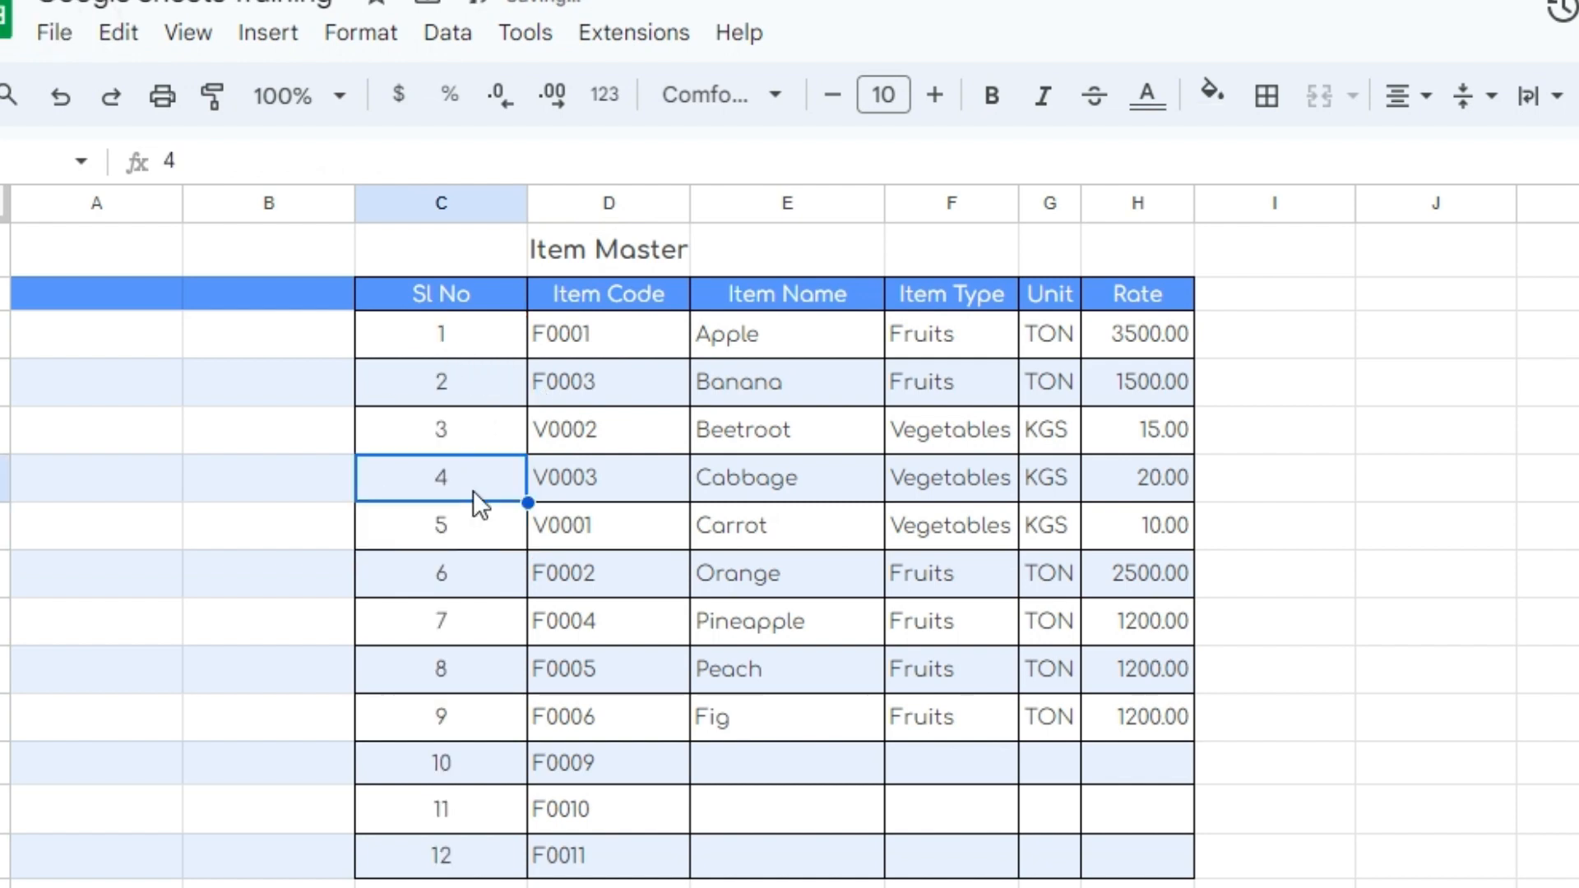
Step: Try replacing the 1225.00 result in the separate array formula example with 15, and undo the entry
{"action": "scroll", "coordinate": [862, 576], "scroll_direction": "right", "scroll_amount": 5}
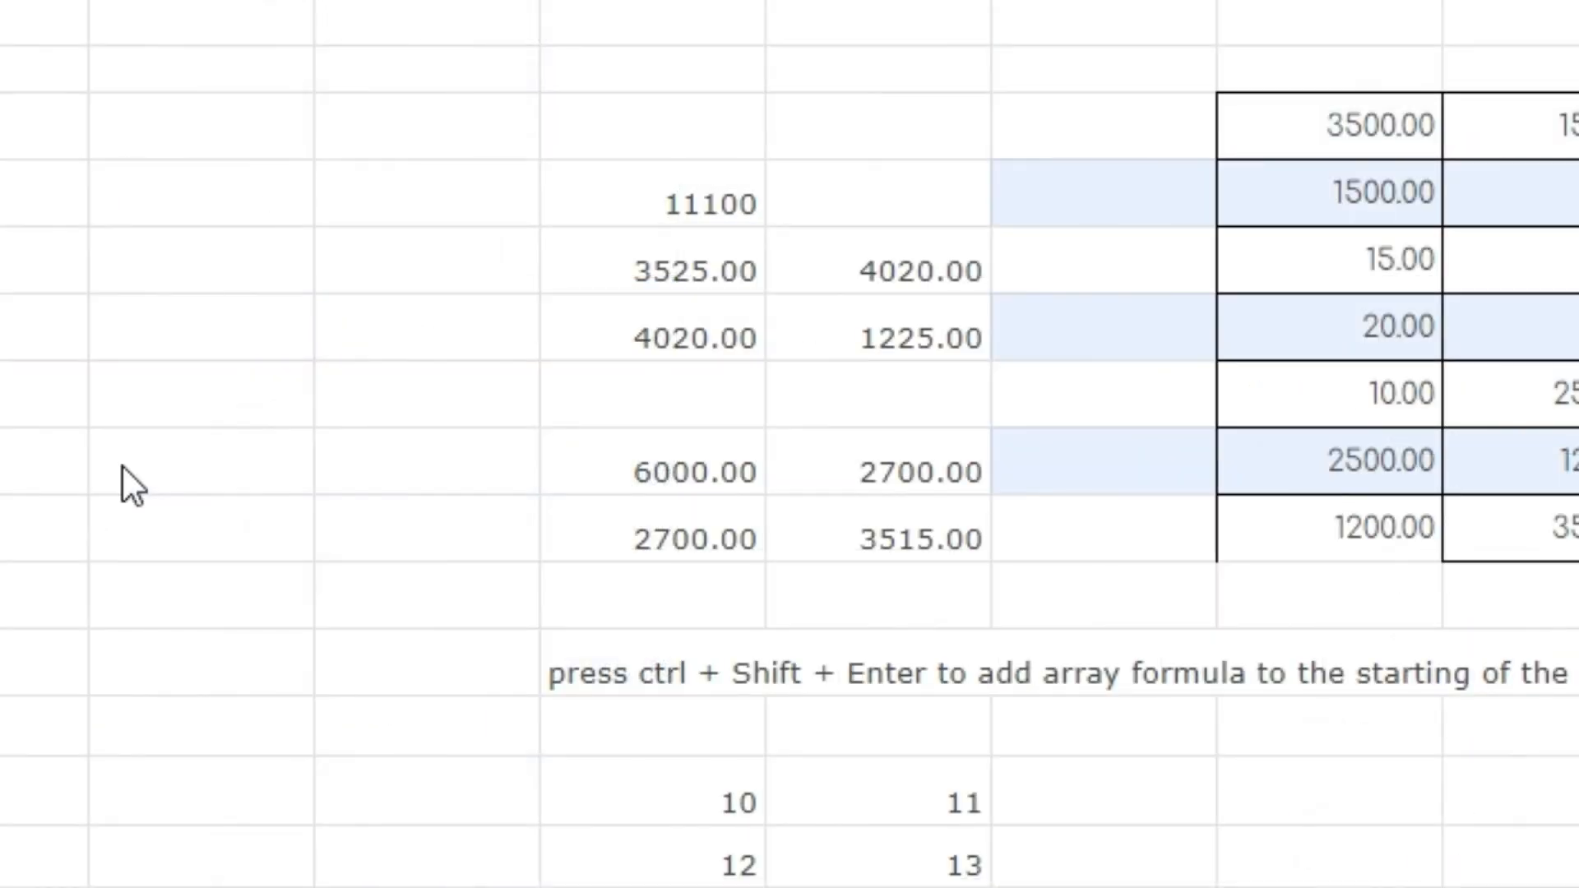
{"action": "left_click", "coordinate": [930, 344]}
{"action": "type", "text": "15"}
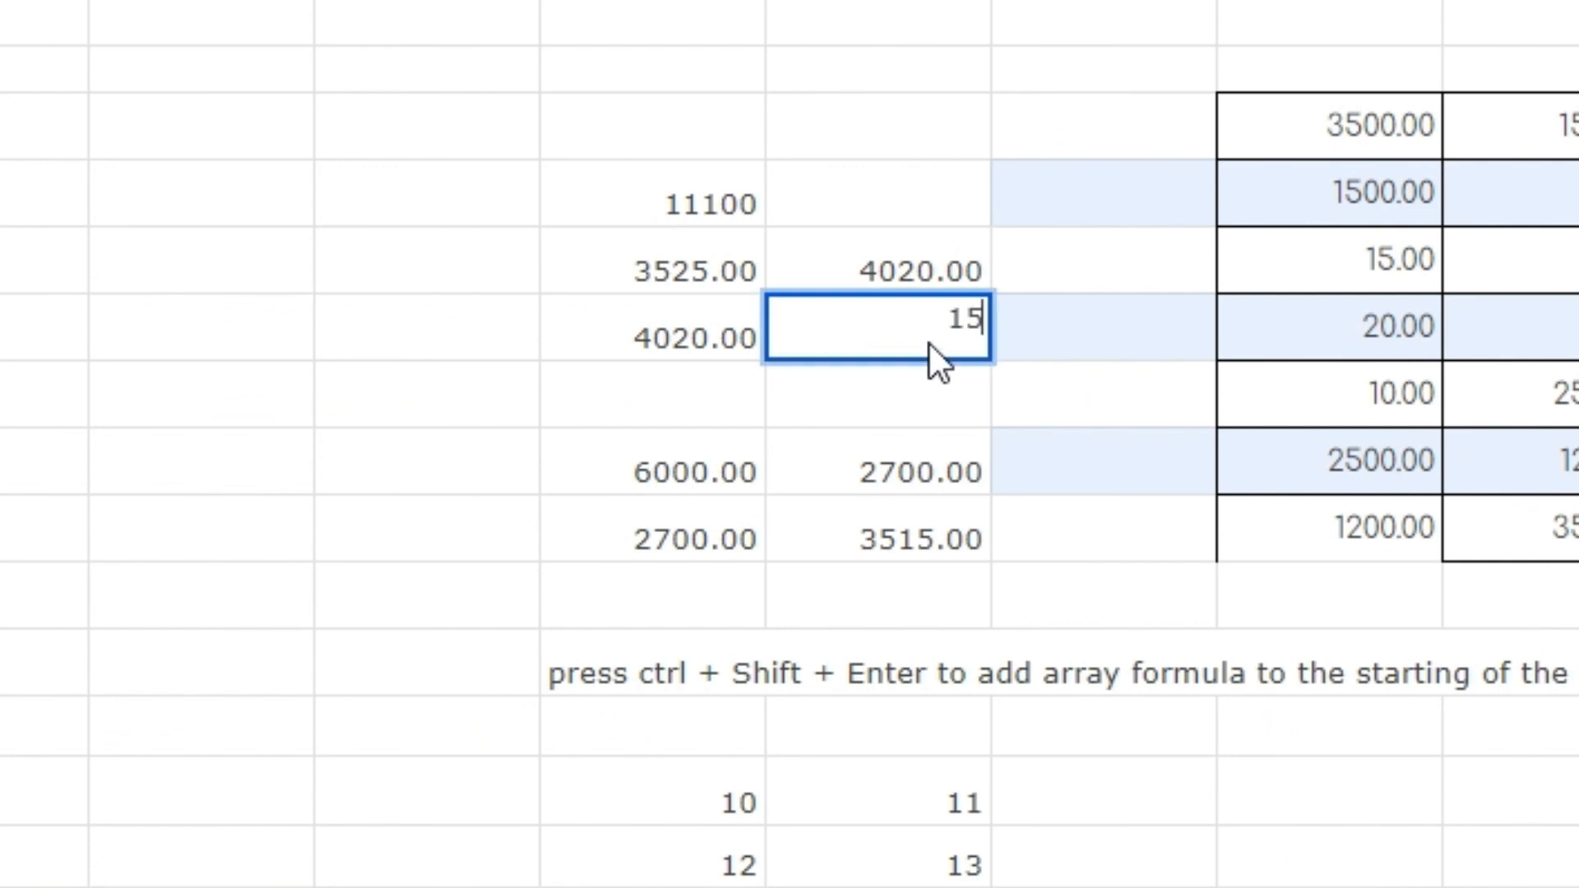
{"action": "key", "text": "Return"}
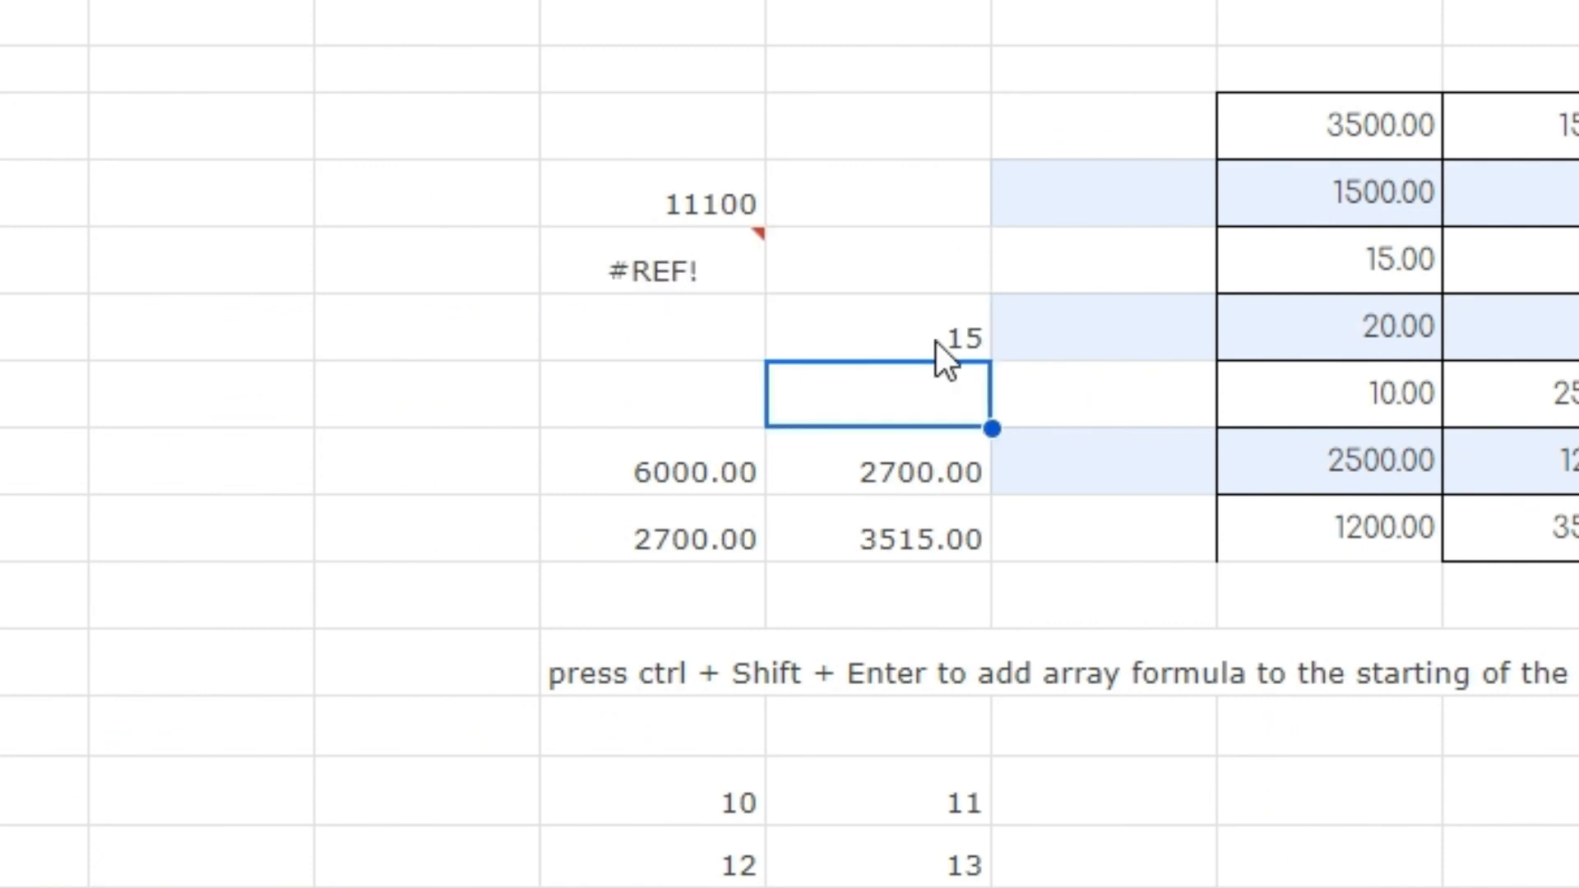
{"action": "left_click", "coordinate": [967, 342]}
{"action": "key", "text": "ctrl+z"}
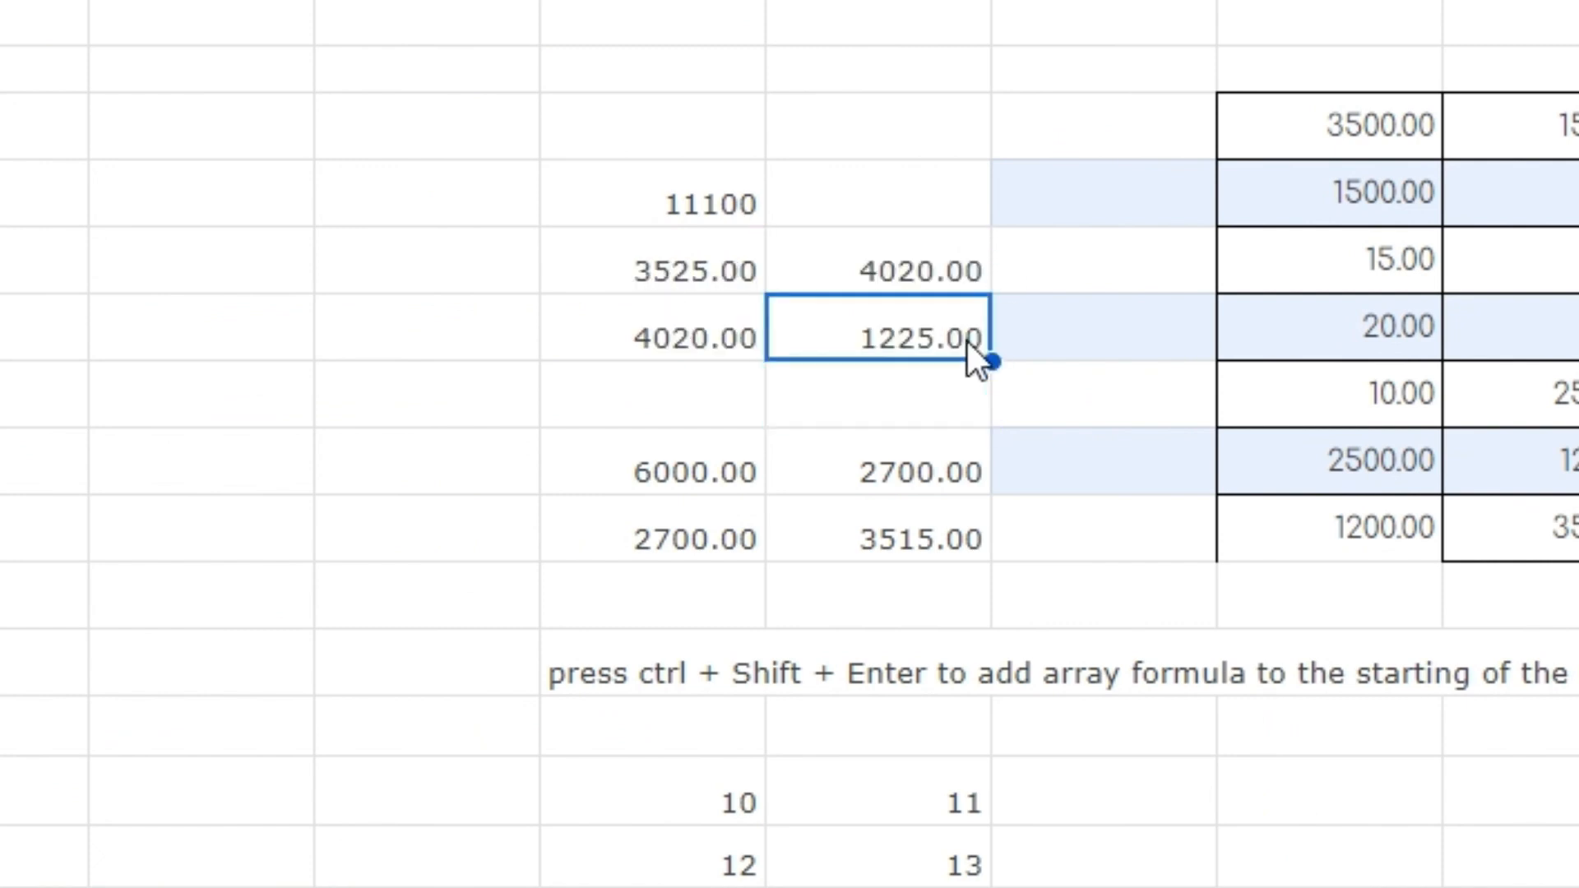